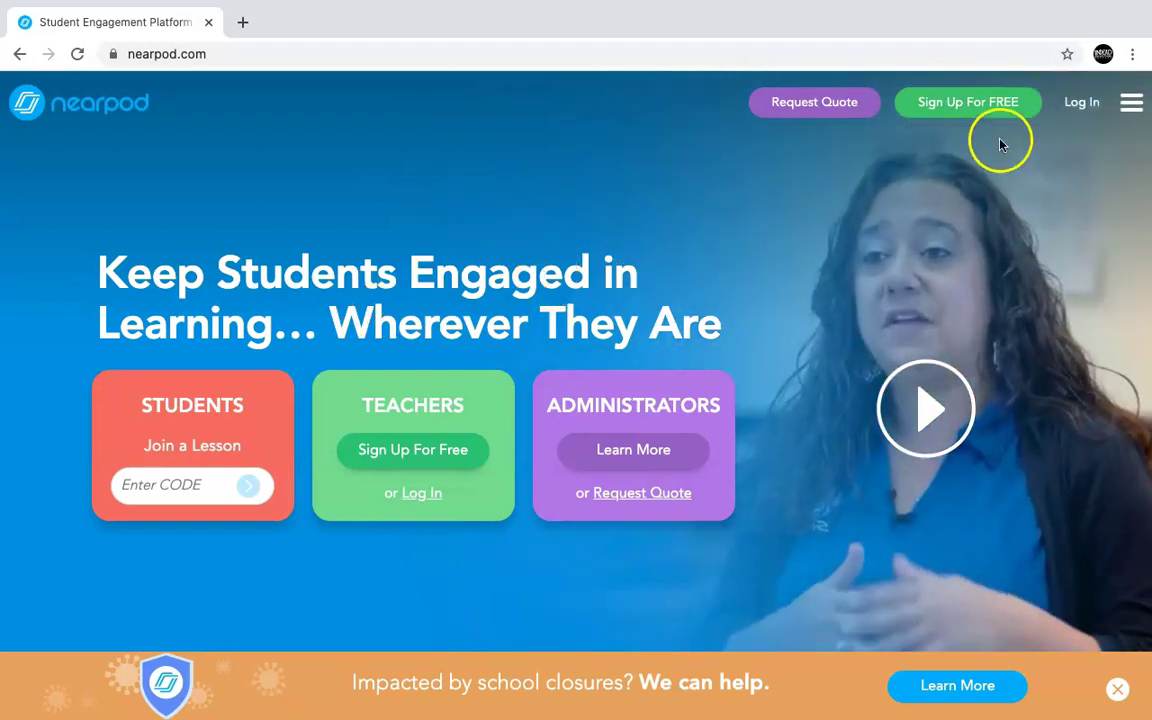
Log in to the teacher account with the credentials already filled in.
click(1081, 112)
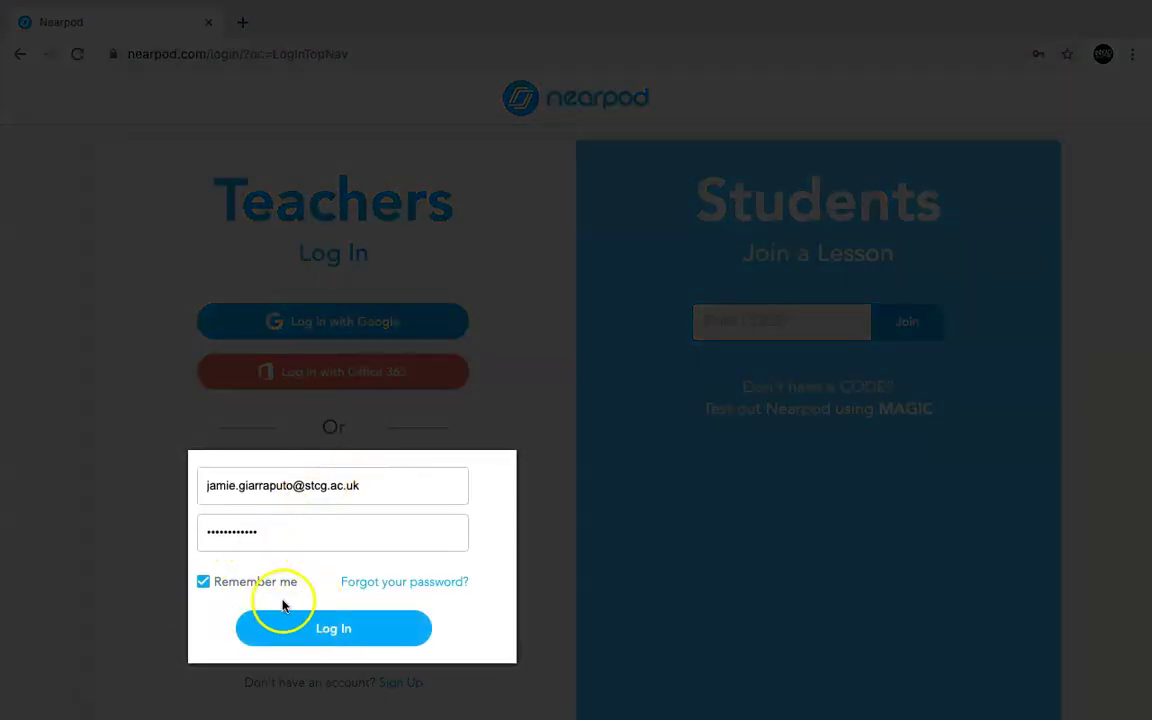
click(292, 629)
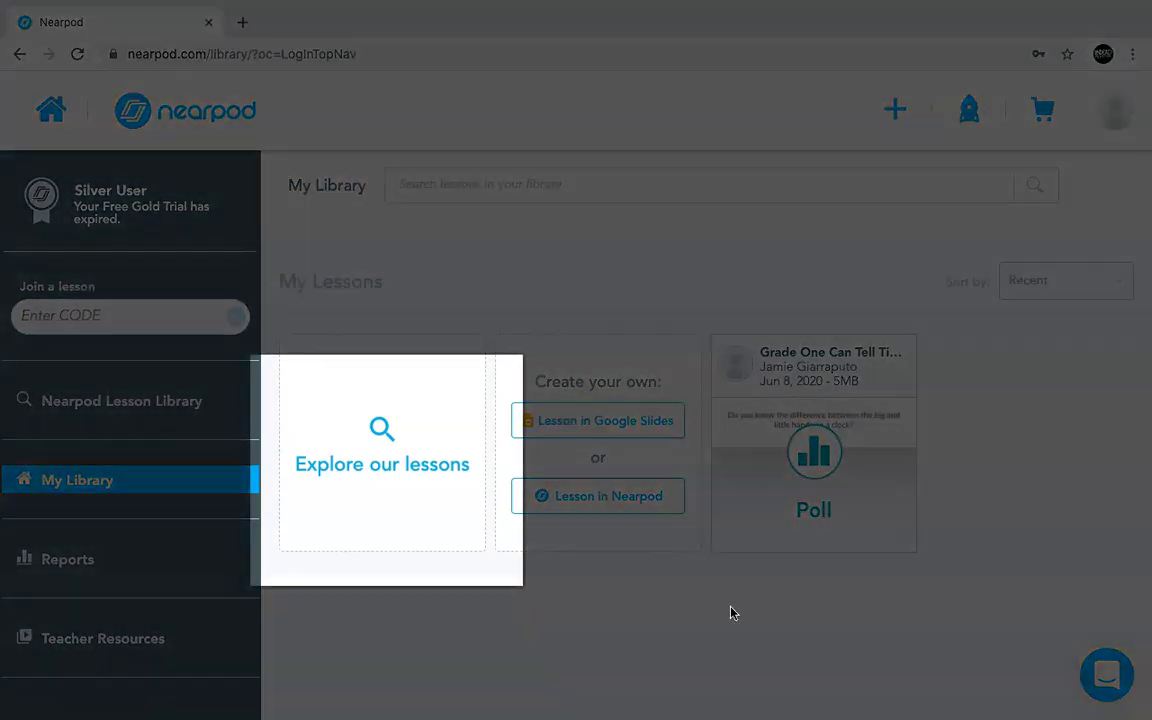
Look at the Nearpod Lesson Library's ready-made lessons and return to My Library.
click(393, 468)
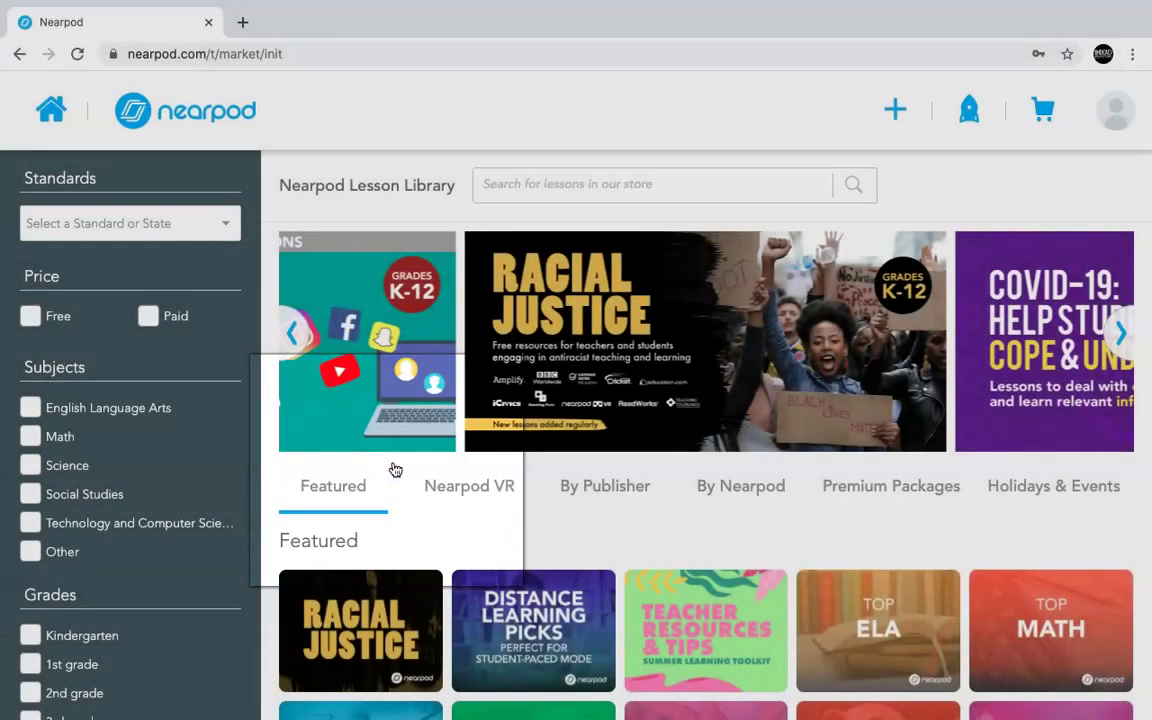
click(205, 160)
click(47, 110)
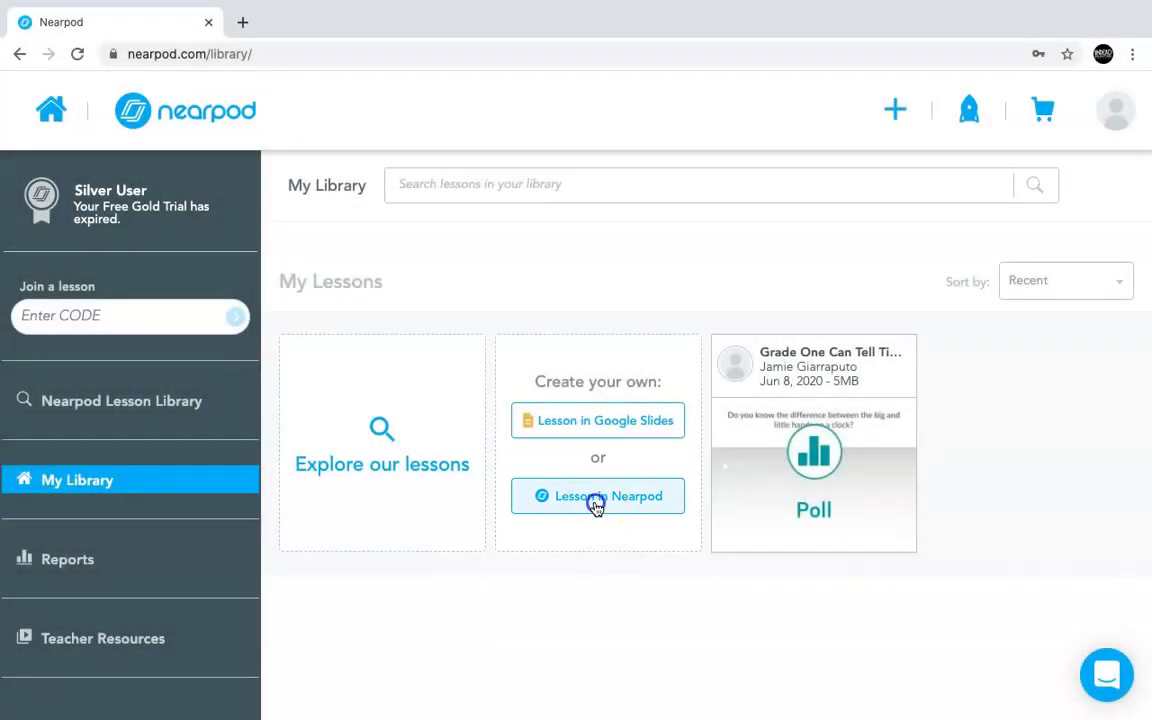
Create a new lesson in Nearpod and upload a presentation file from the computer's Desktop folder into it.
click(595, 506)
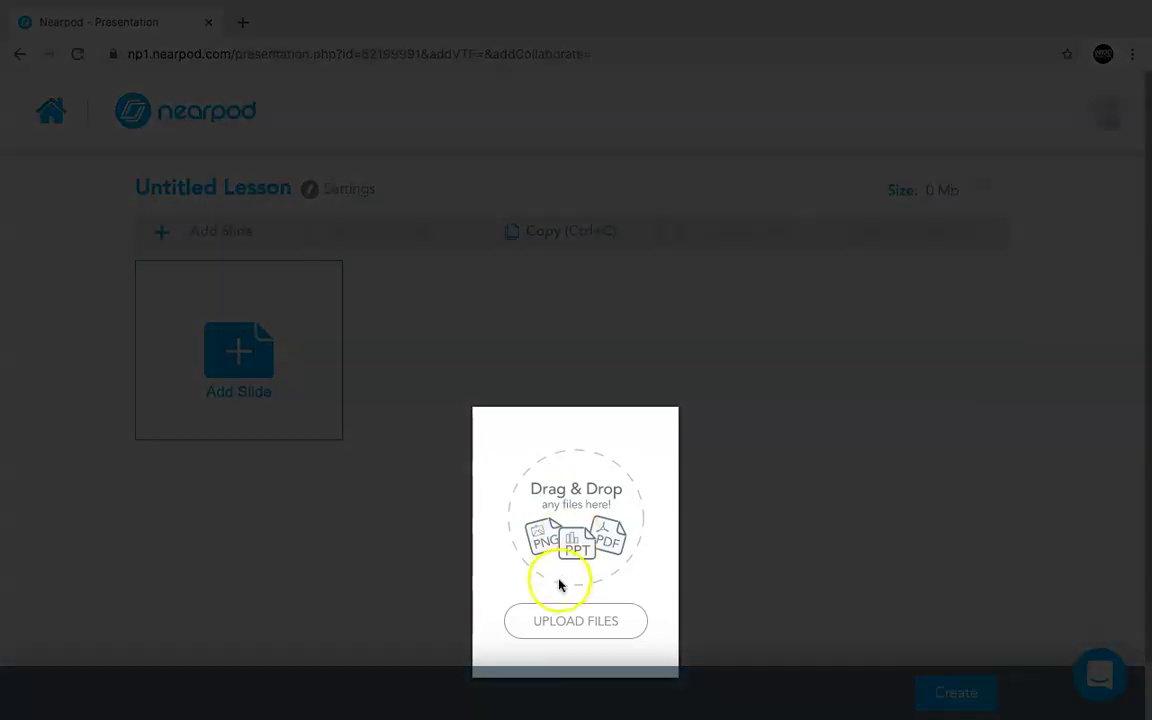
click(561, 621)
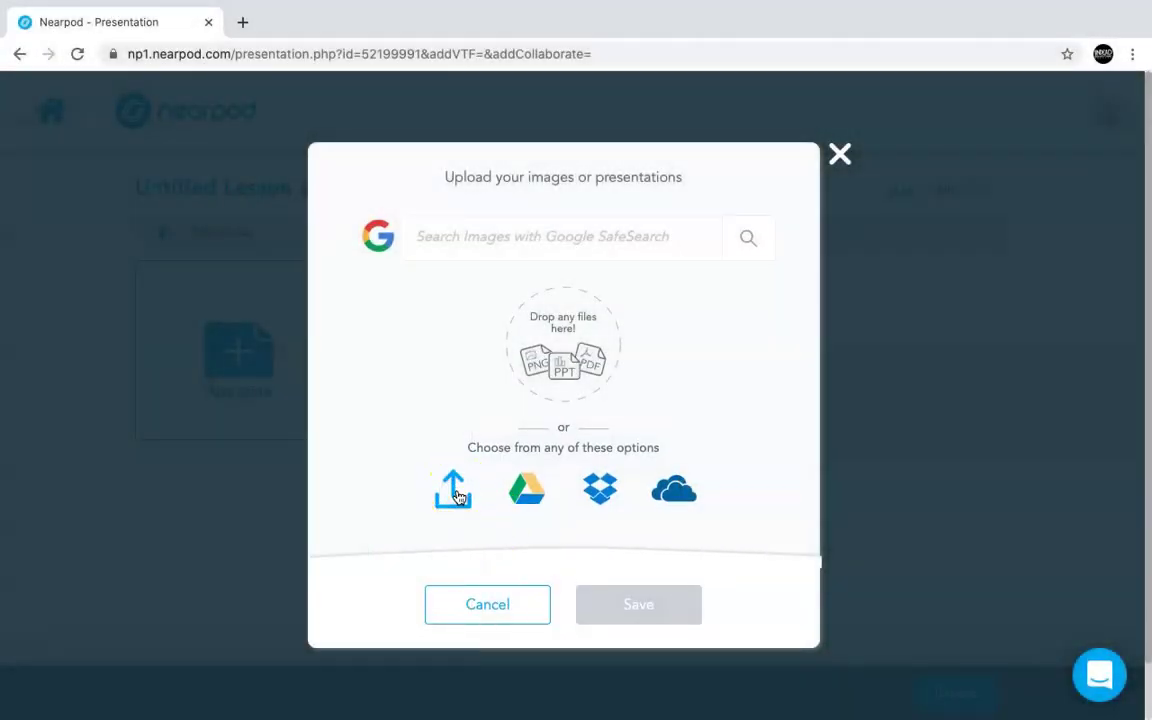
click(455, 497)
click(443, 297)
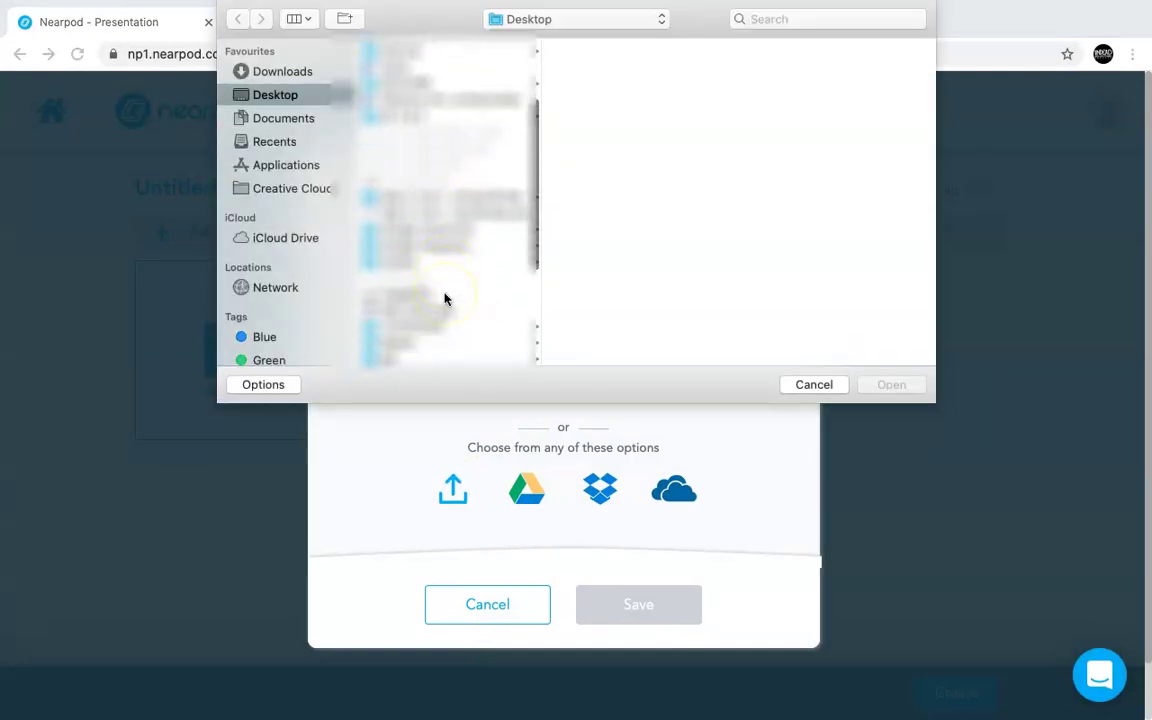
scroll(445, 298, down, 10)
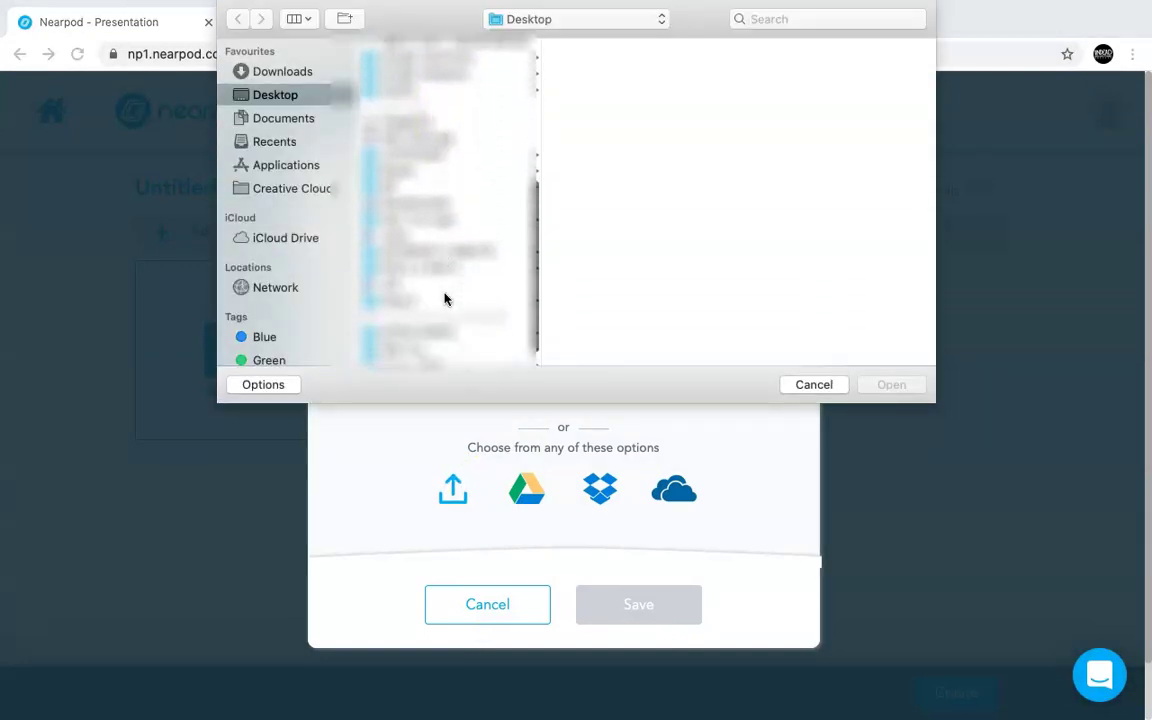
click(443, 199)
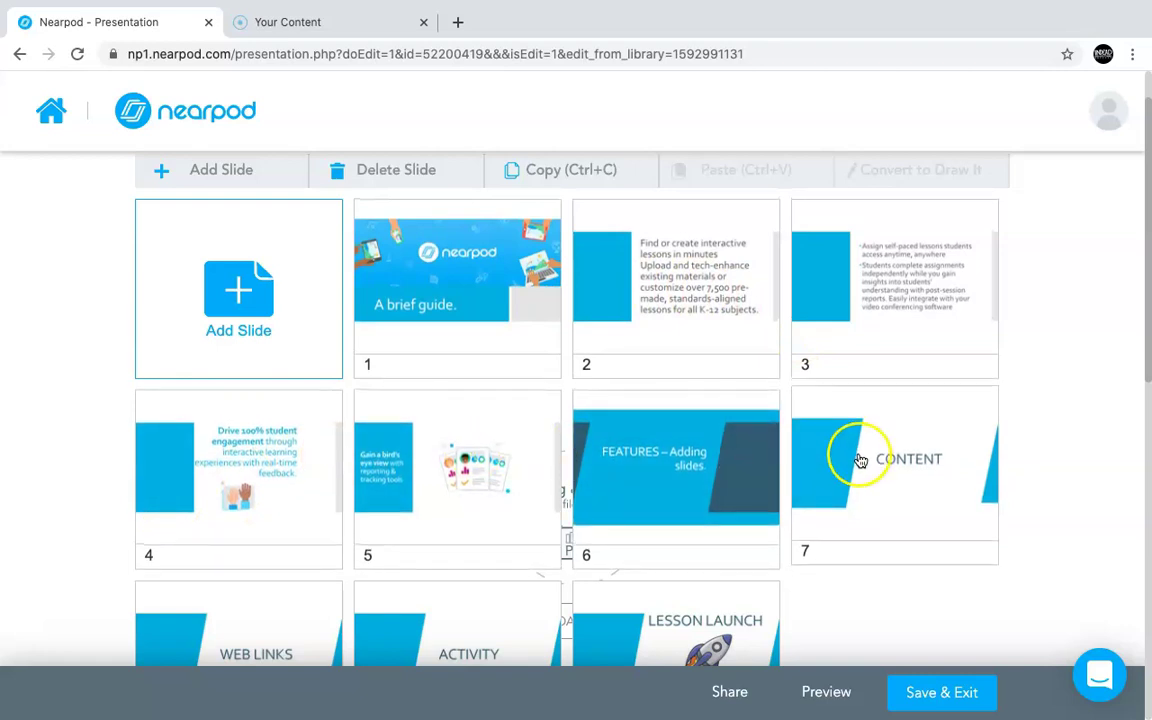
Review the content and activity types available for a new slide, including the Web Content form, without adding one.
mouse_move(465, 487)
mouse_down()
mouse_move(601, 464)
mouse_move(468, 497)
mouse_up()
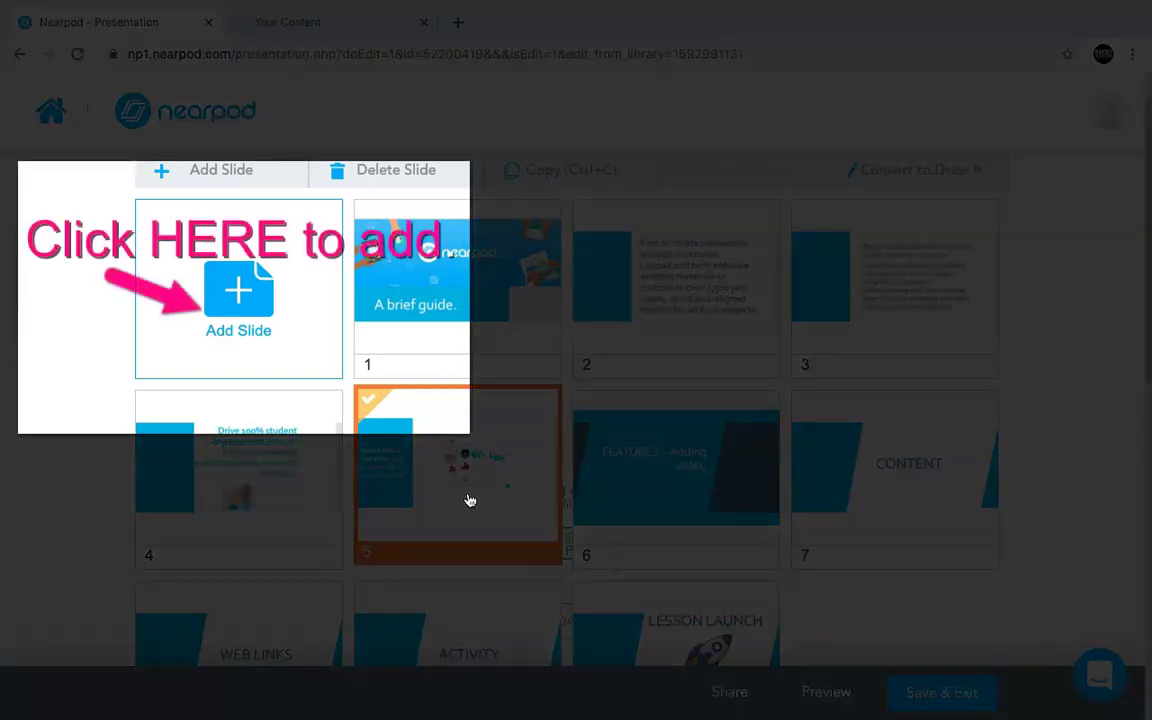
click(242, 293)
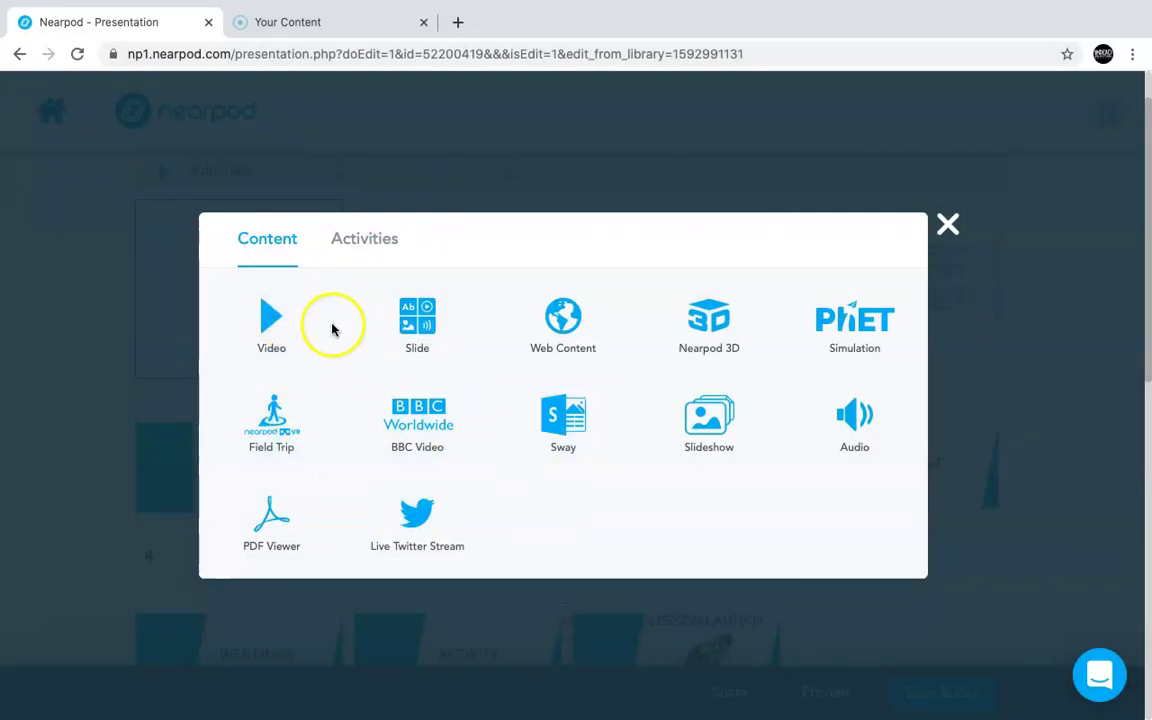
click(366, 252)
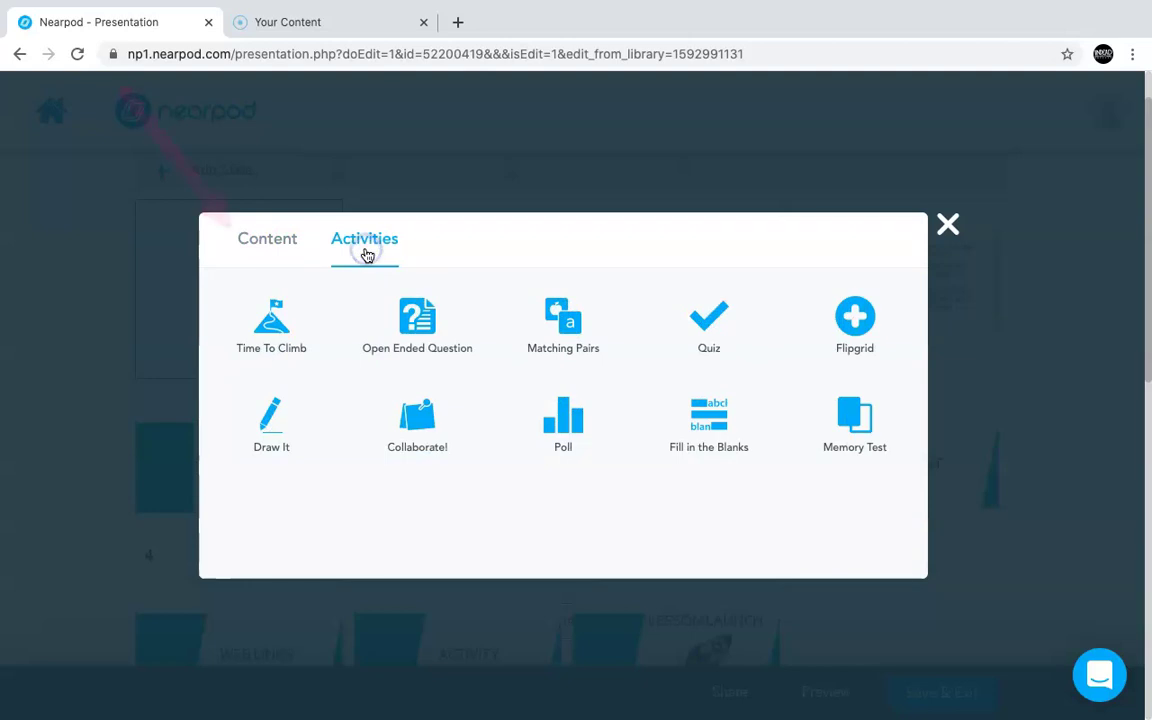
click(278, 245)
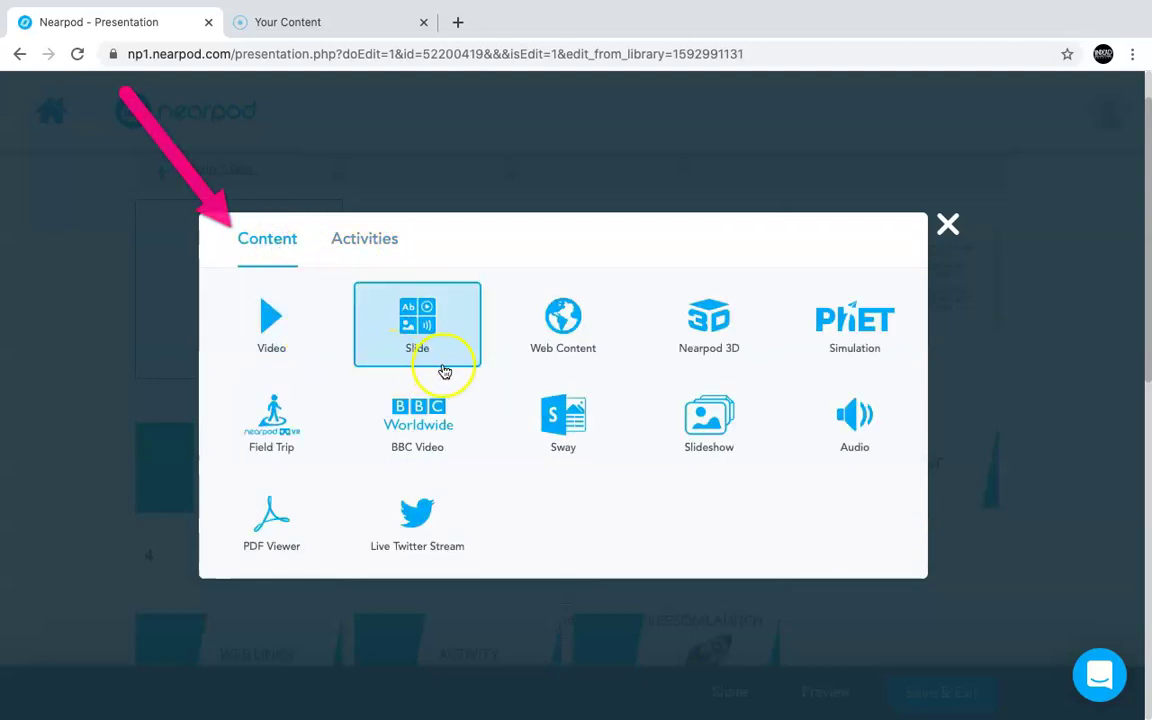
click(564, 344)
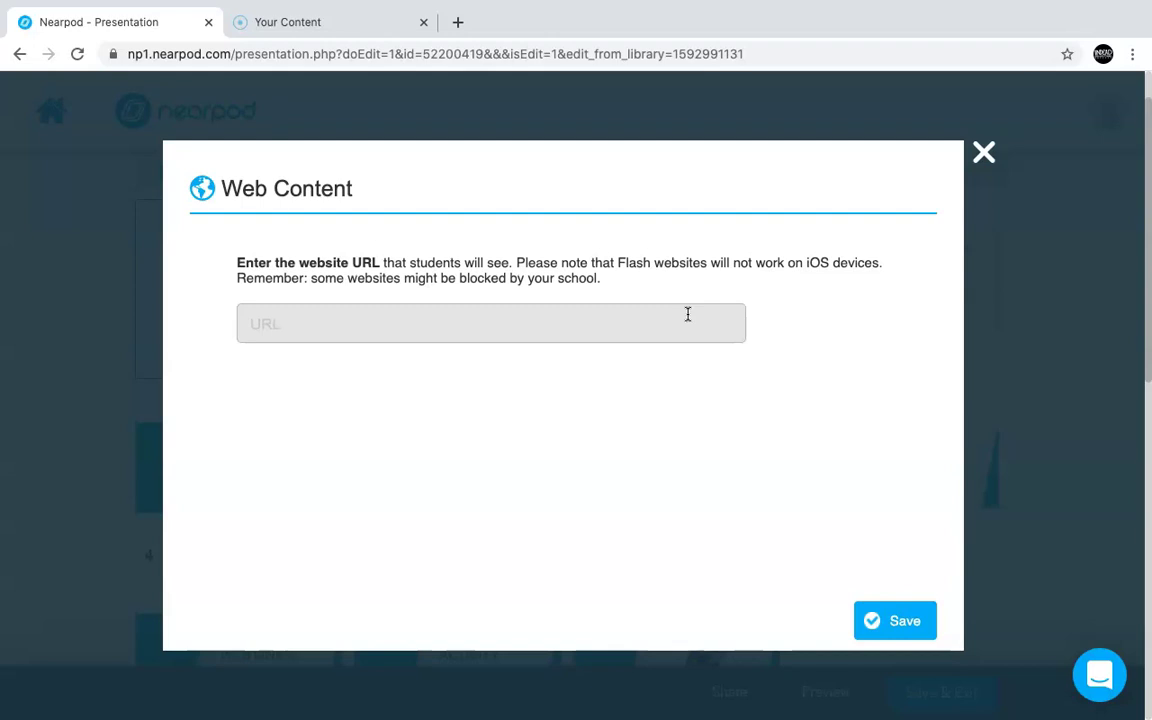
click(985, 155)
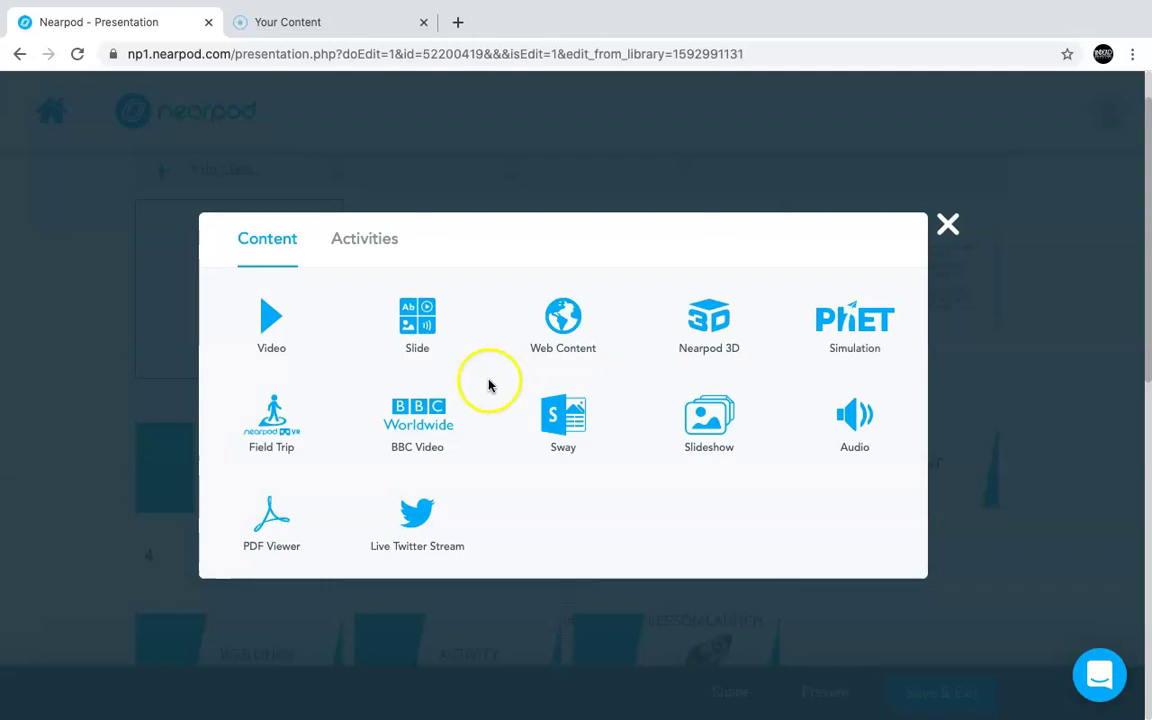
Add the Velociraptor model from the Nearpod 3D Staff Picks and move its slide to position 8, after the CONTENT slide.
click(707, 335)
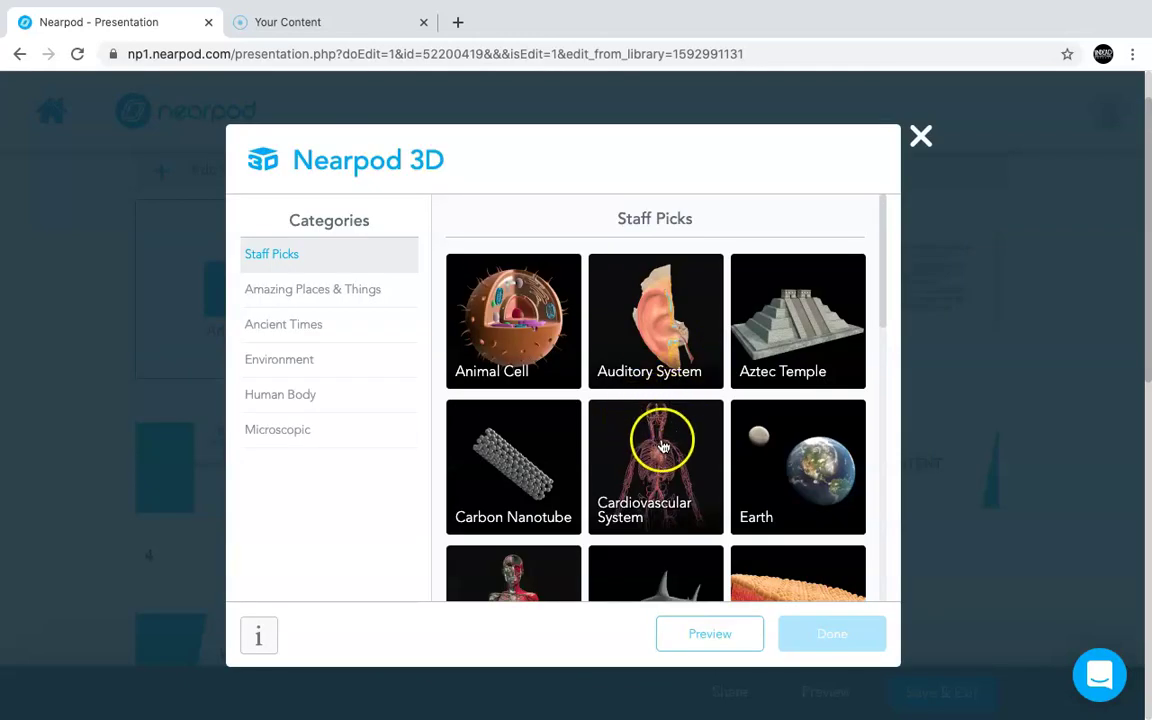
scroll(662, 445, down, 3)
scroll(663, 442, up, 3)
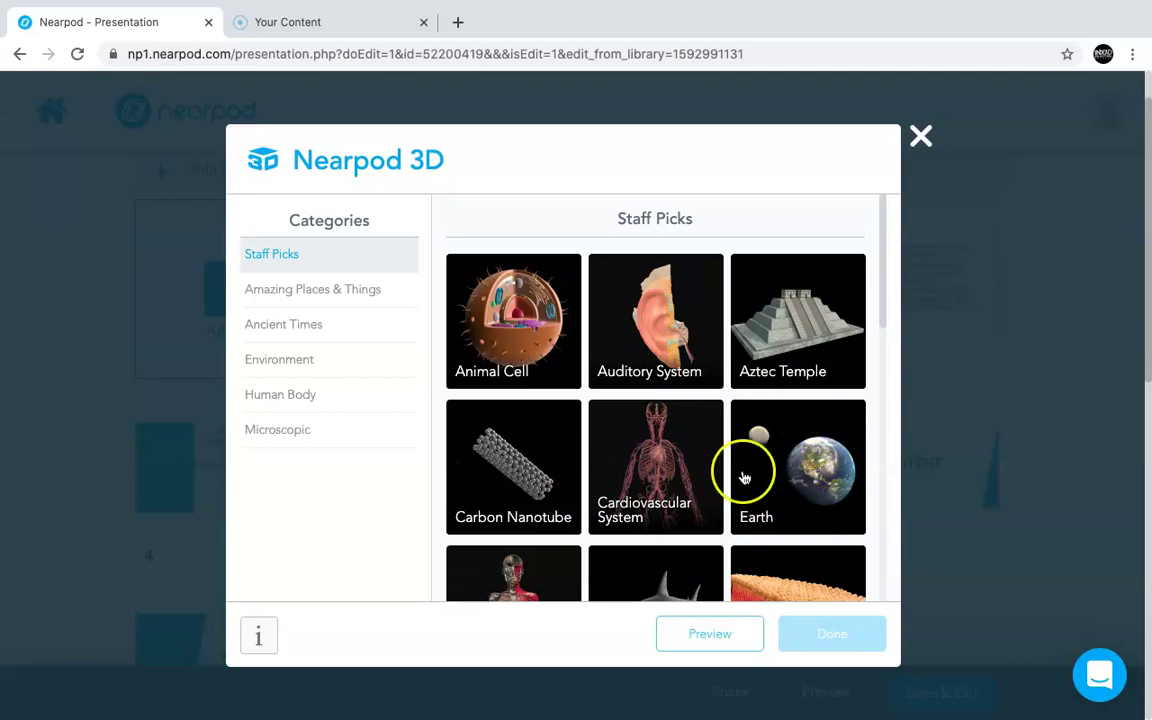
scroll(716, 456, down, 10)
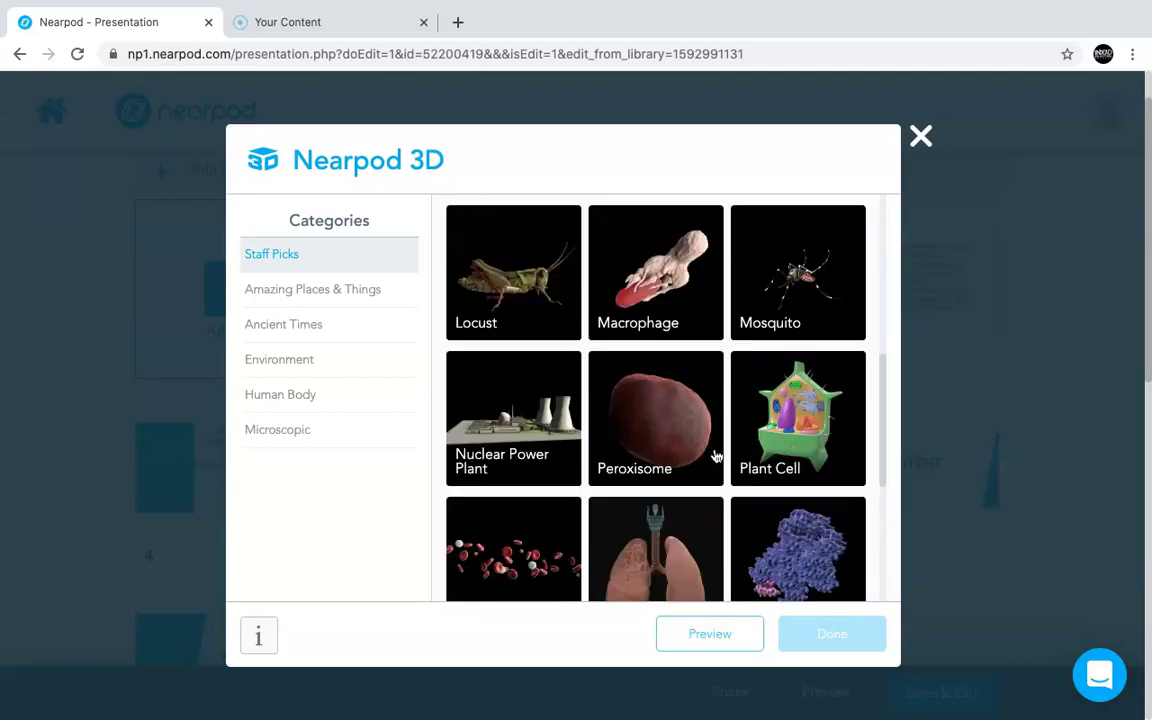
scroll(715, 455, up, 1)
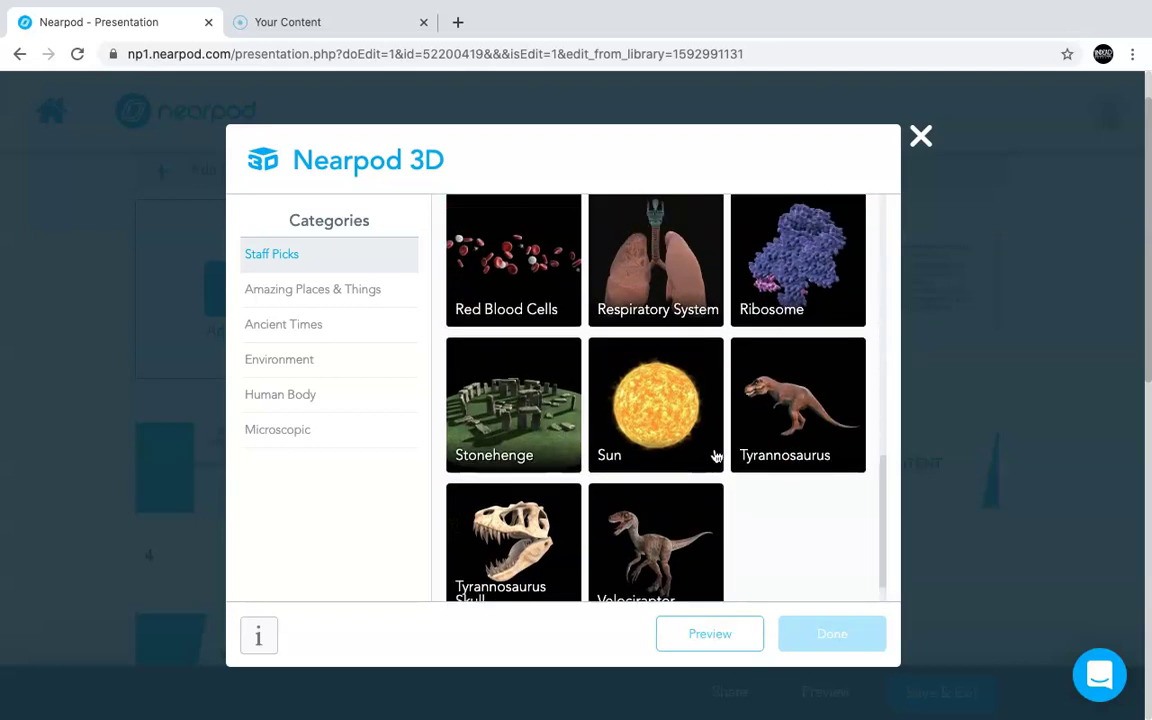
click(659, 528)
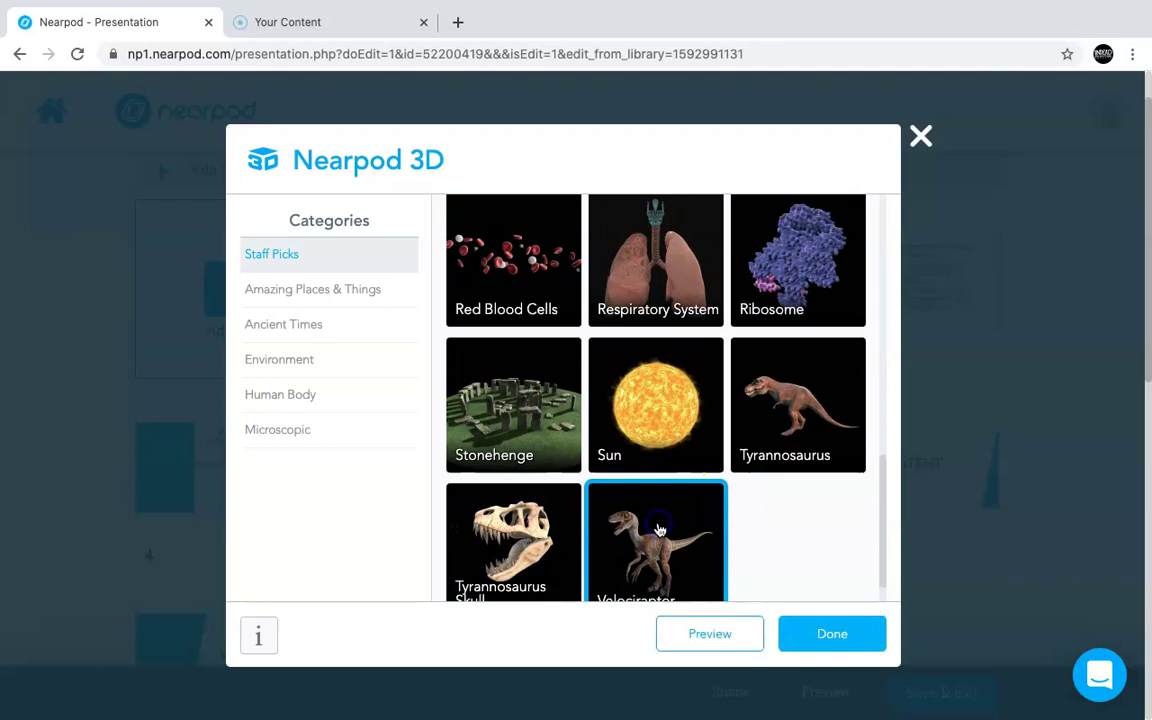
click(820, 633)
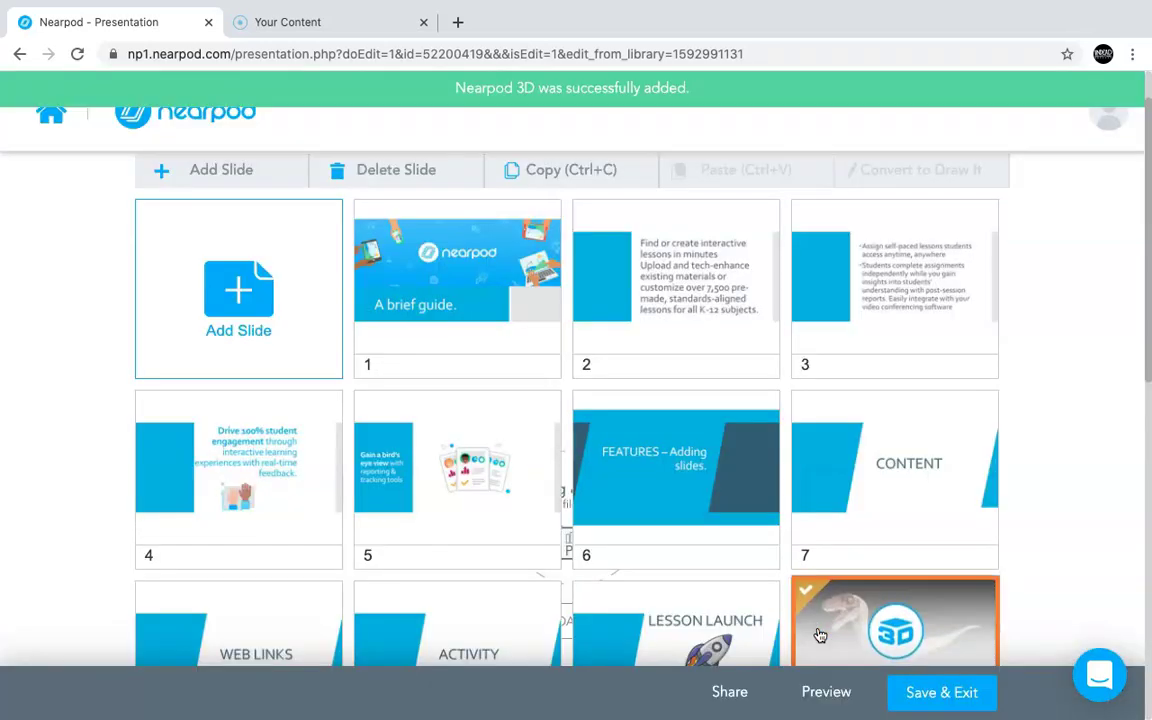
scroll(810, 485, down, 2)
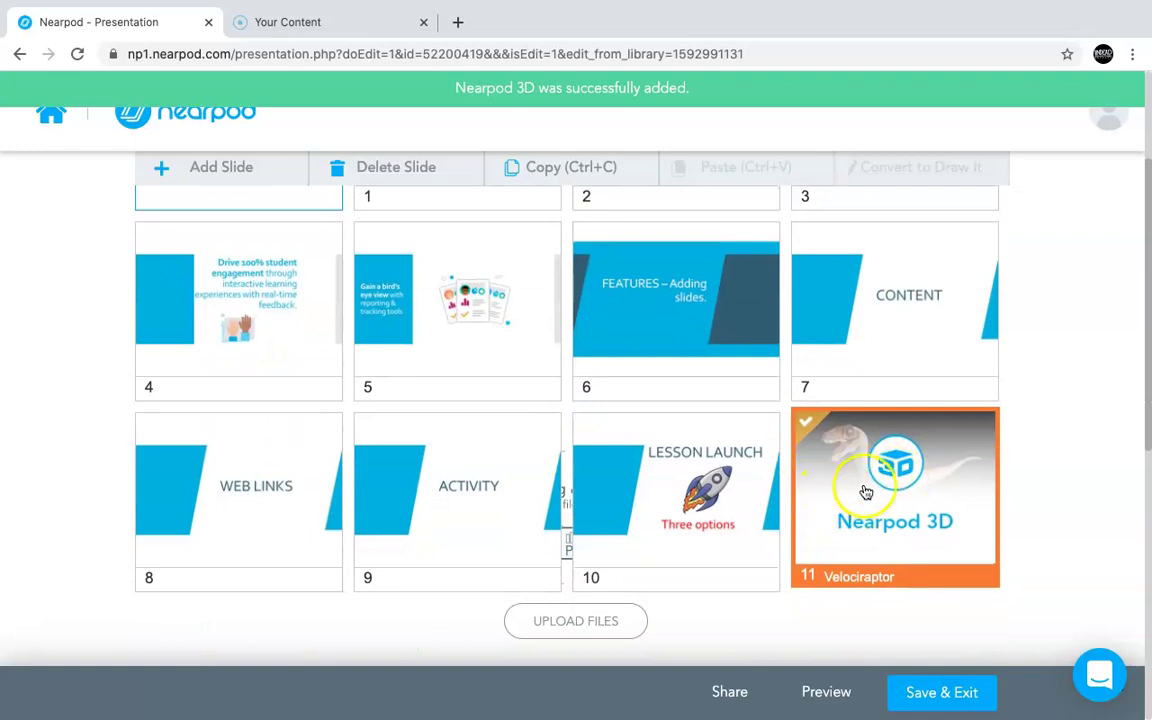
drag(893, 483, 205, 485)
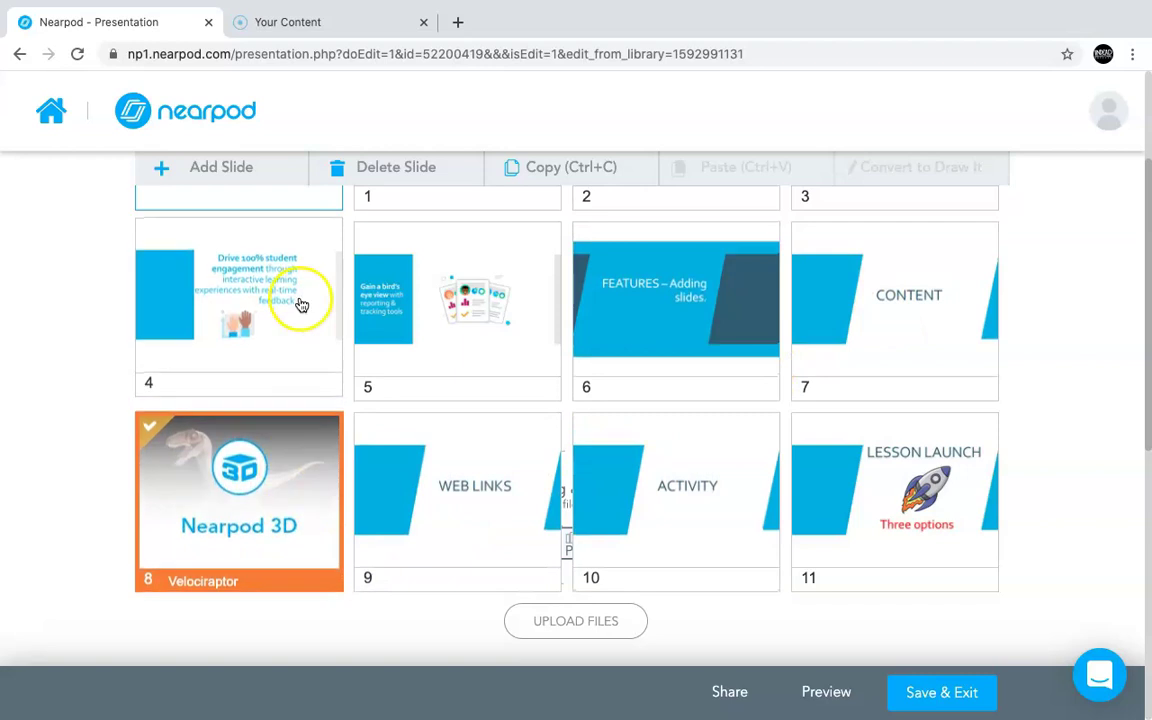
Add the Area Builder Explore PhET simulation from Math: Middle School and move its slide to position 9, after the Velociraptor.
click(249, 177)
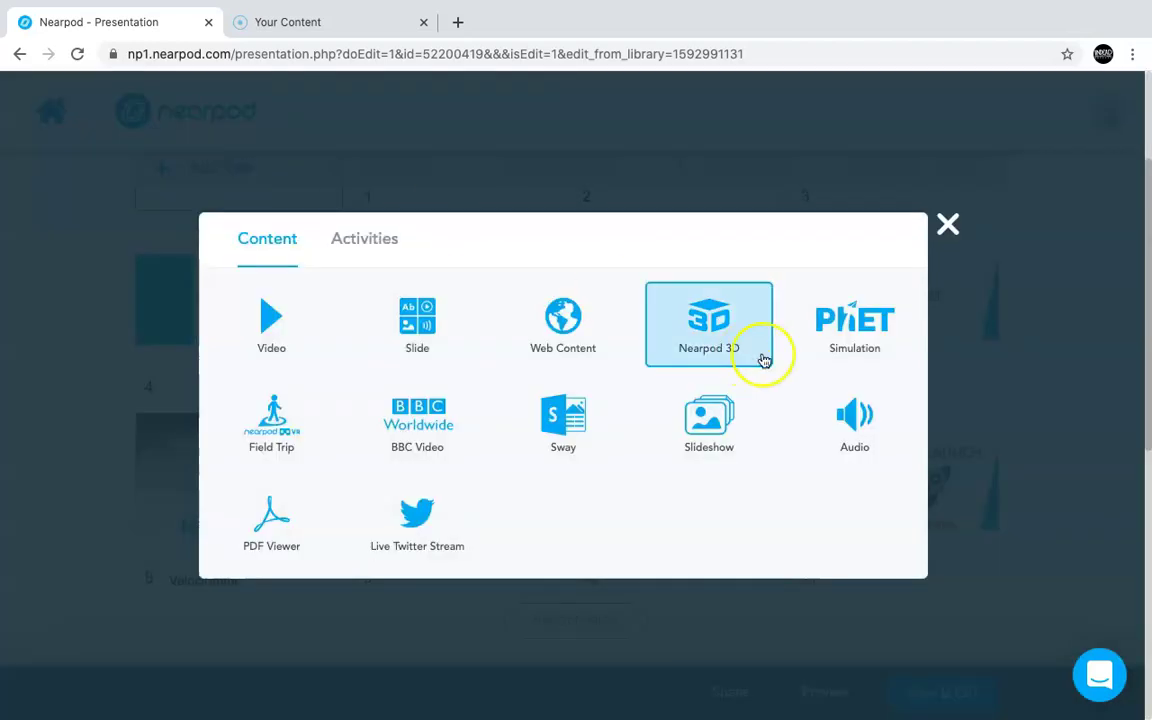
click(851, 343)
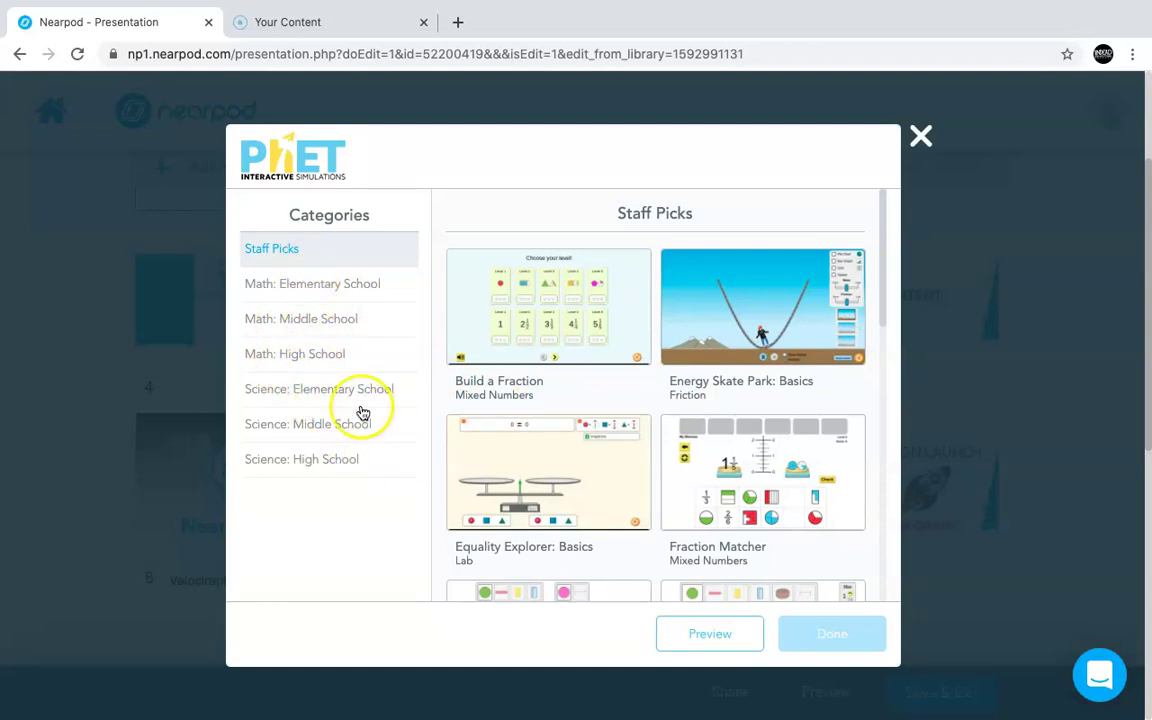
click(335, 323)
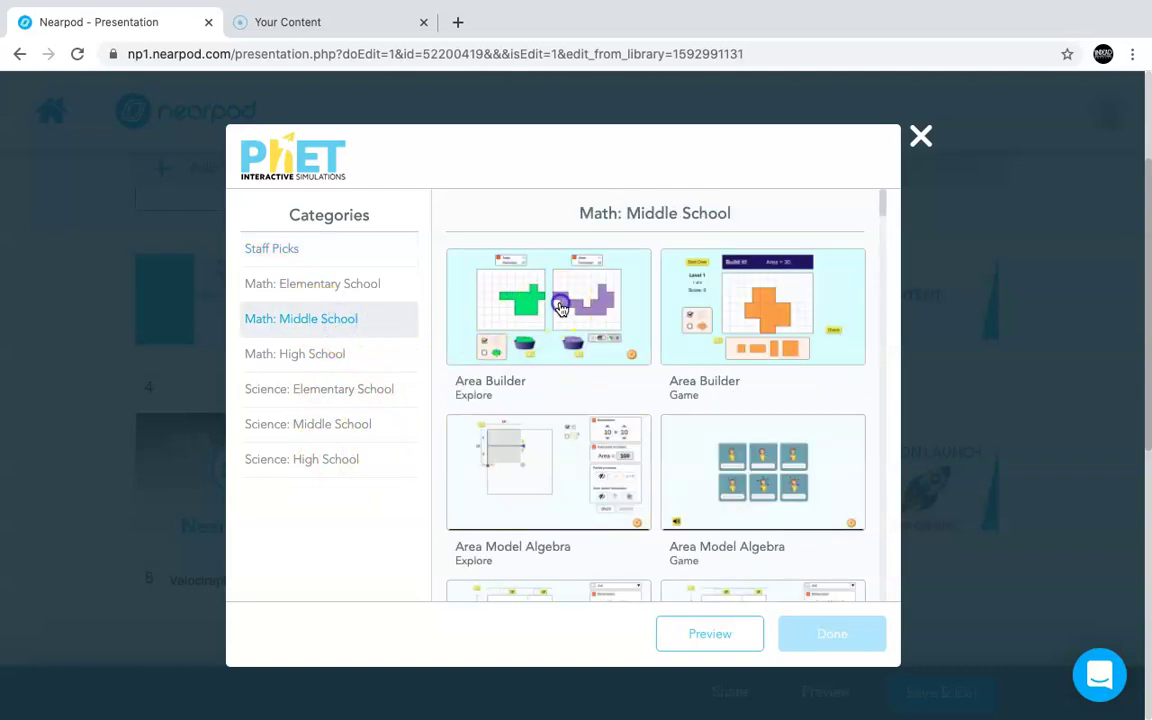
click(560, 308)
click(826, 638)
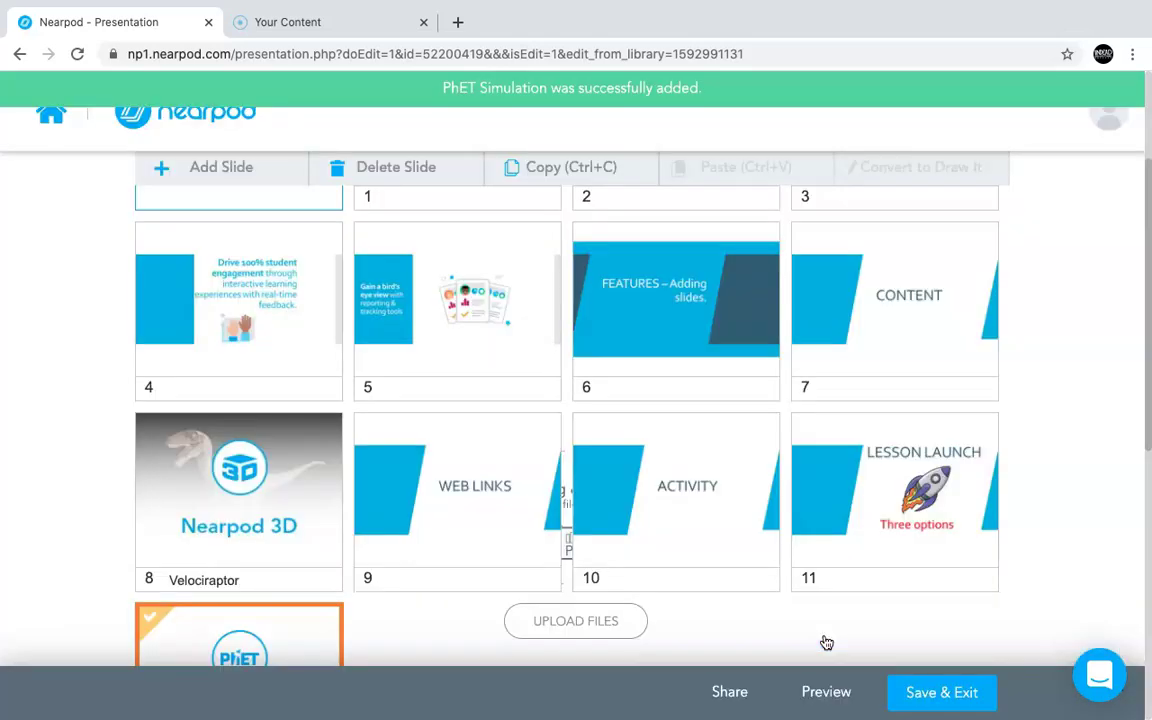
scroll(718, 516, down, 1)
drag(257, 597, 465, 409)
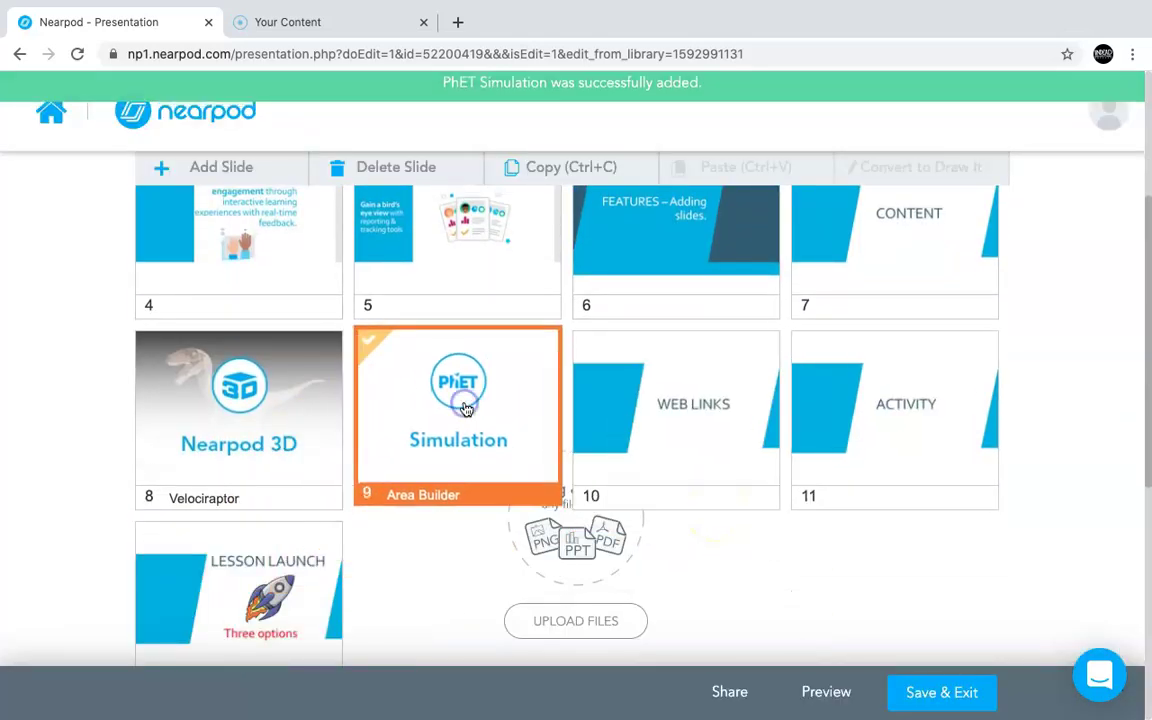
Add the Taj Mahal Sunset No.02 field trip and move its slide to position 10, after the Area Builder simulation.
click(250, 167)
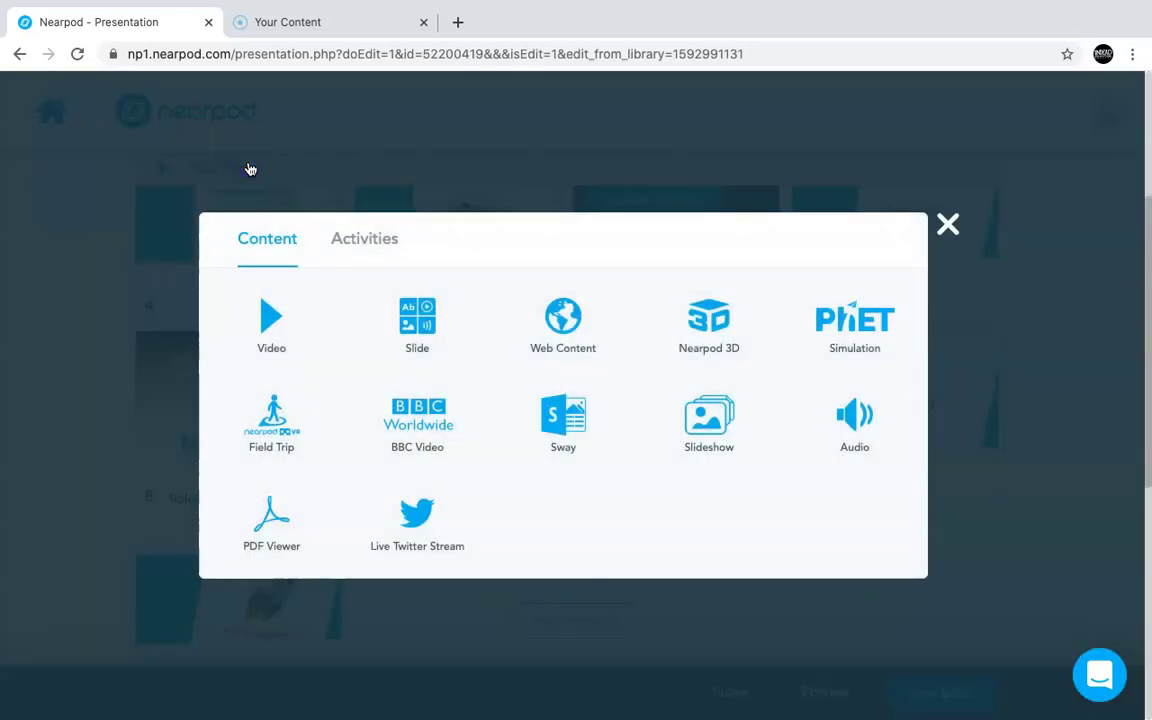
click(289, 428)
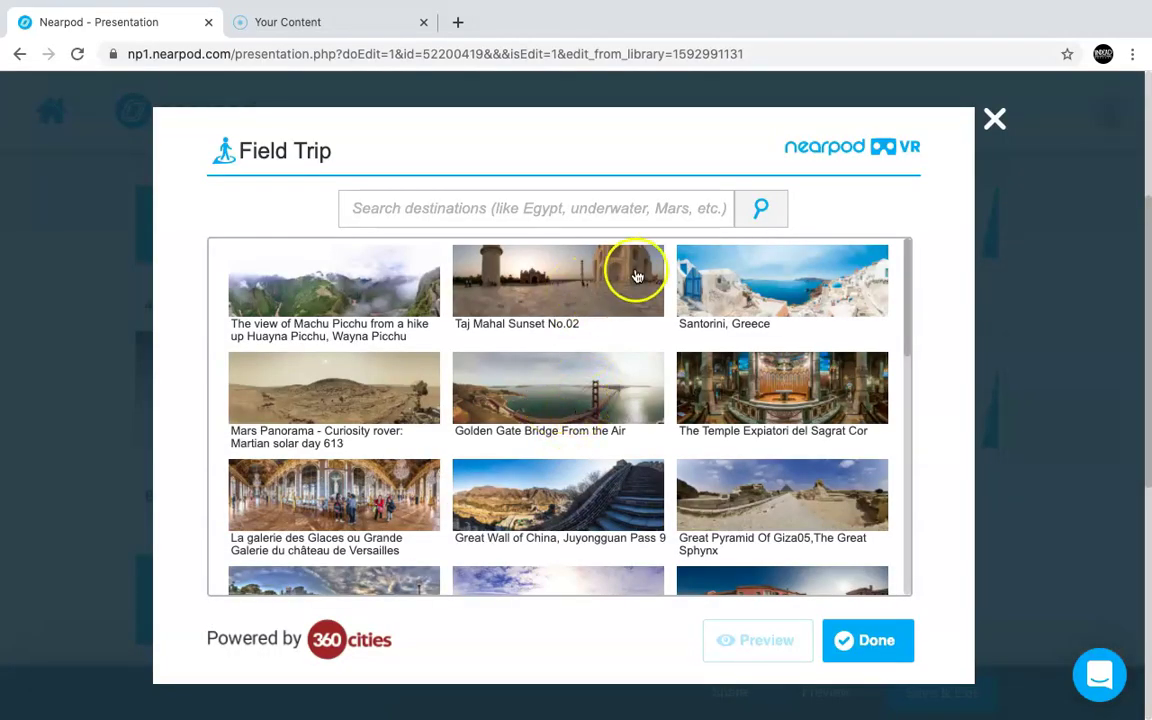
click(592, 281)
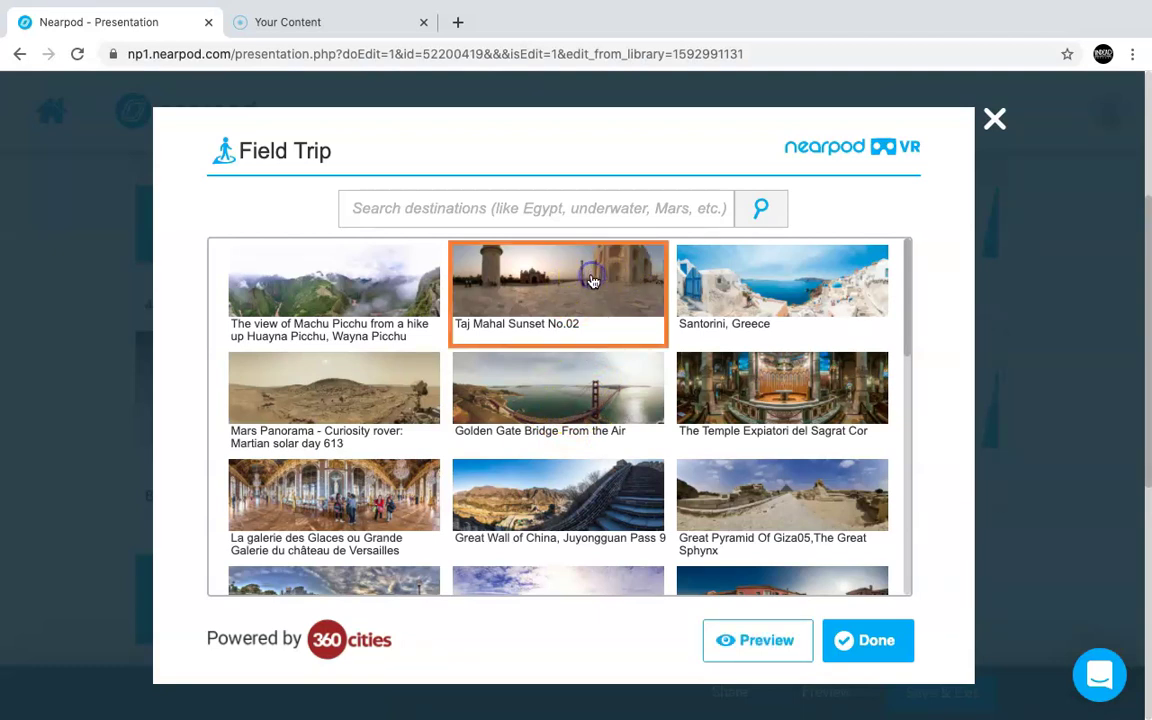
click(871, 637)
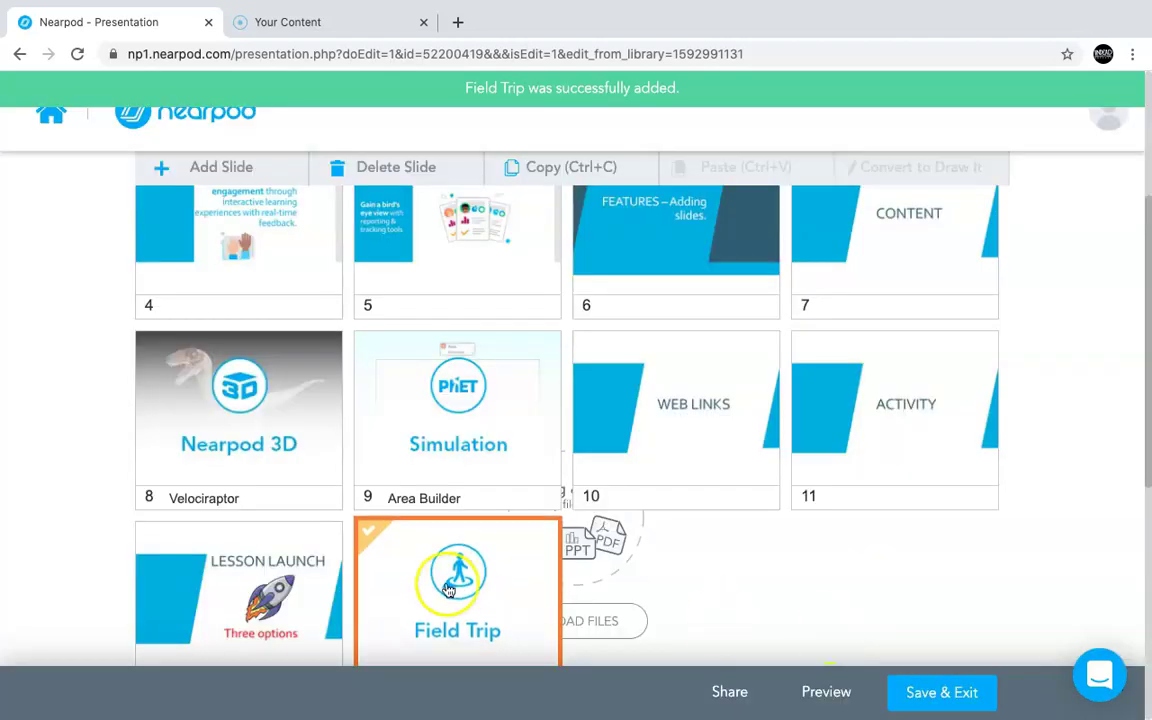
drag(405, 522, 622, 400)
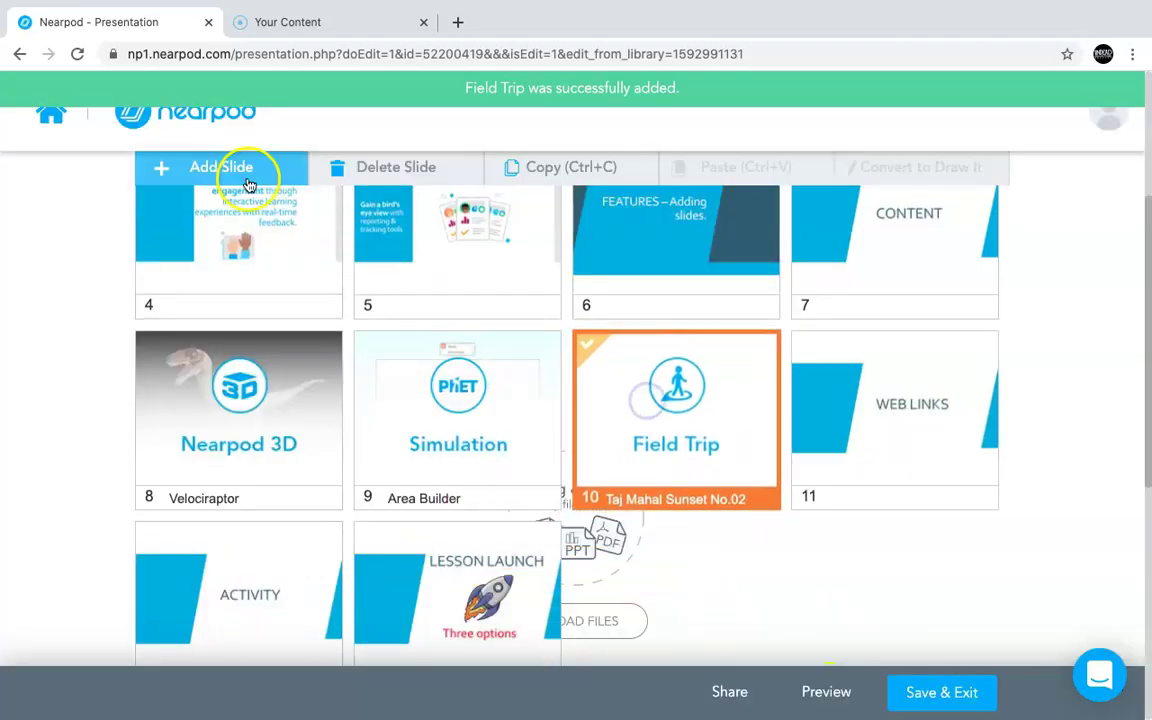
Add the Leaning Tower of Pisa, Italy Sway from the Staff Picks and move its slide to position 11, after the Taj Mahal field trip.
click(200, 167)
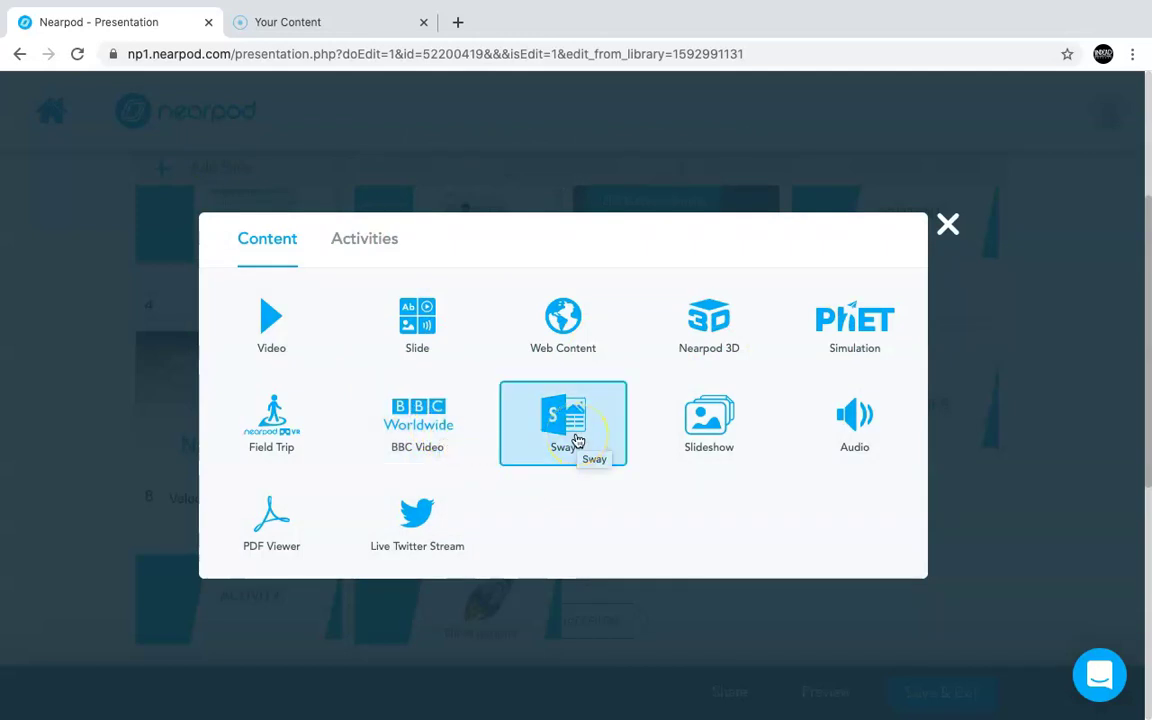
click(576, 438)
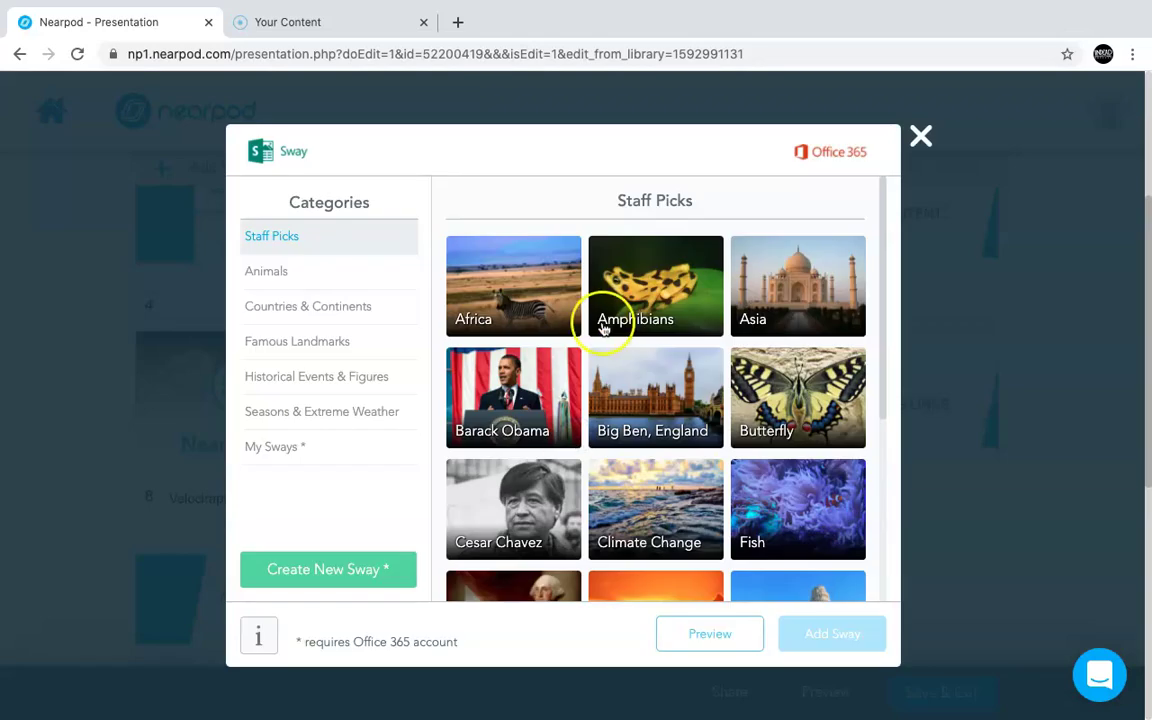
scroll(656, 423, down, 3)
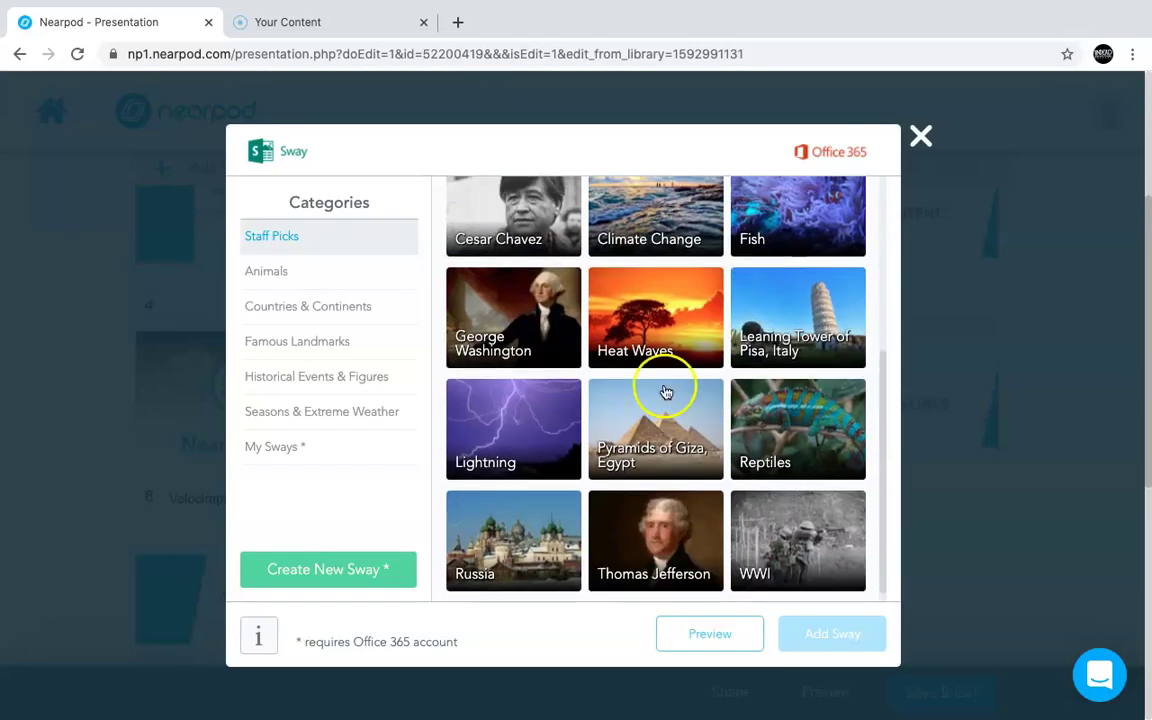
click(790, 345)
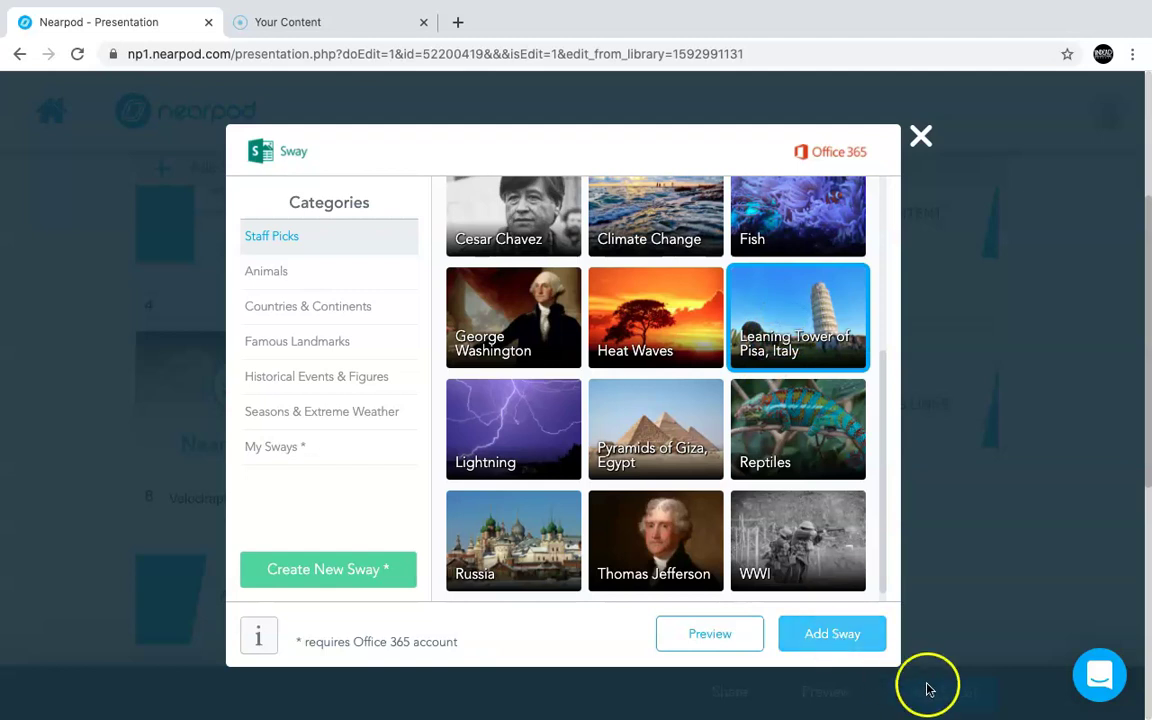
click(838, 636)
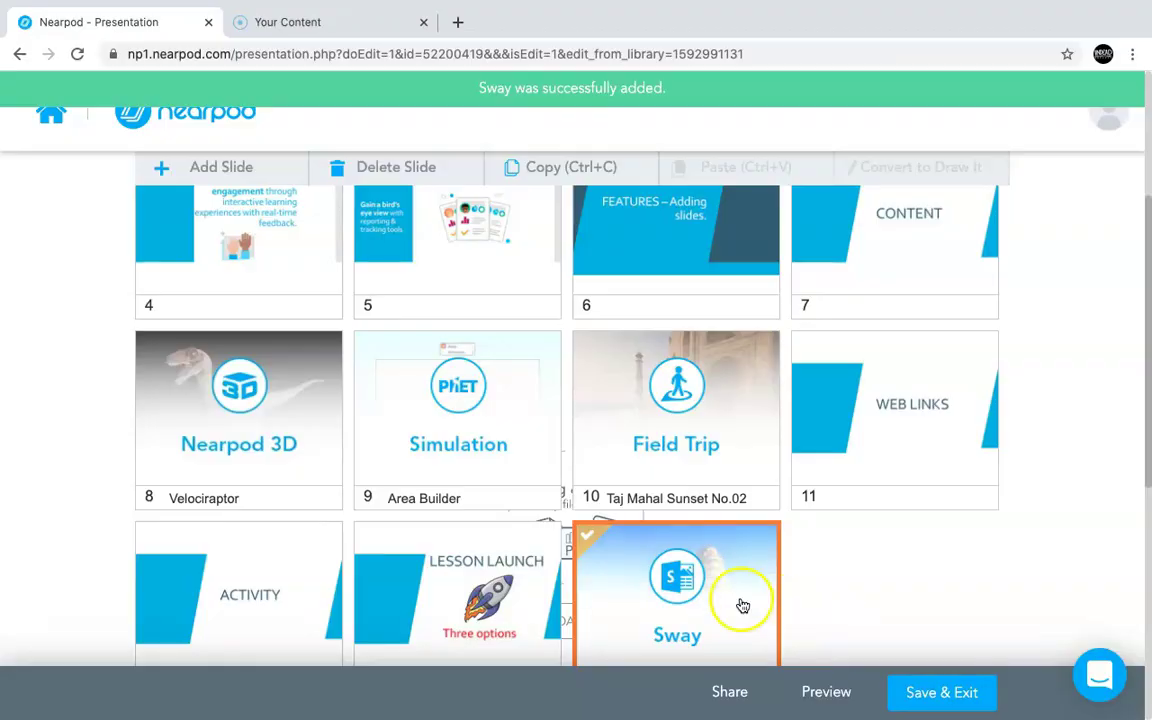
drag(738, 607, 827, 402)
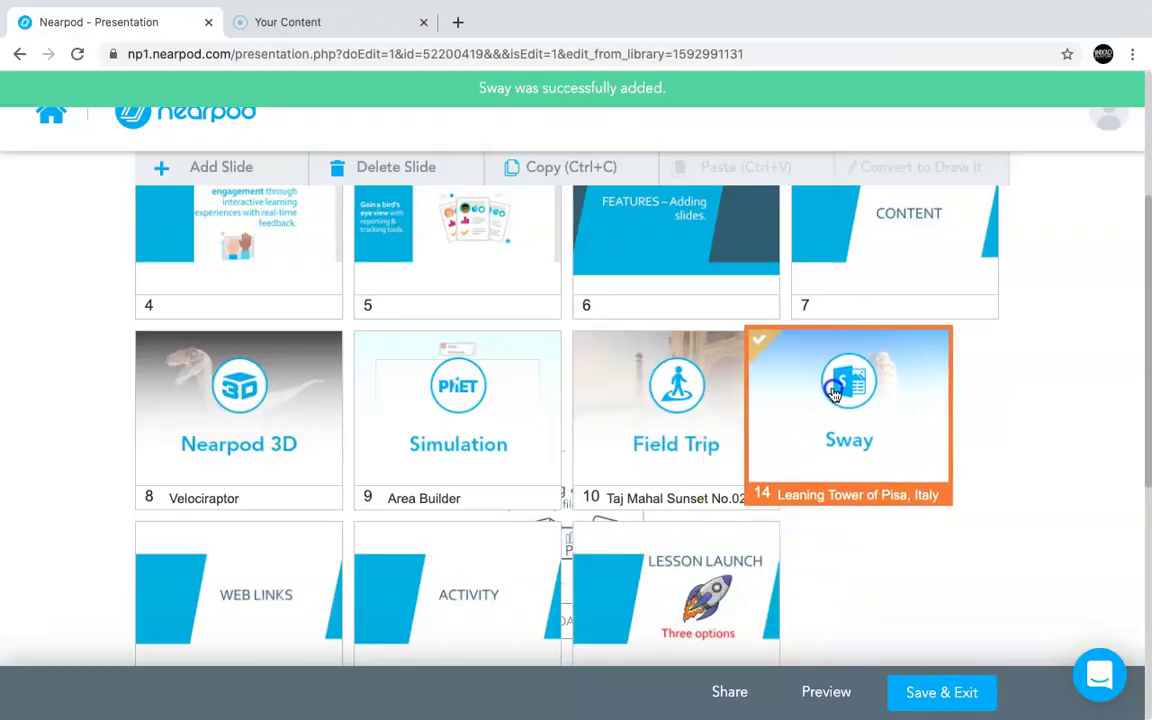
Add a Collaborate! activity titled Nearpod with a short description and the chalkboard style, placing its slide at position 14 after the ACTIVITY slide.
click(263, 158)
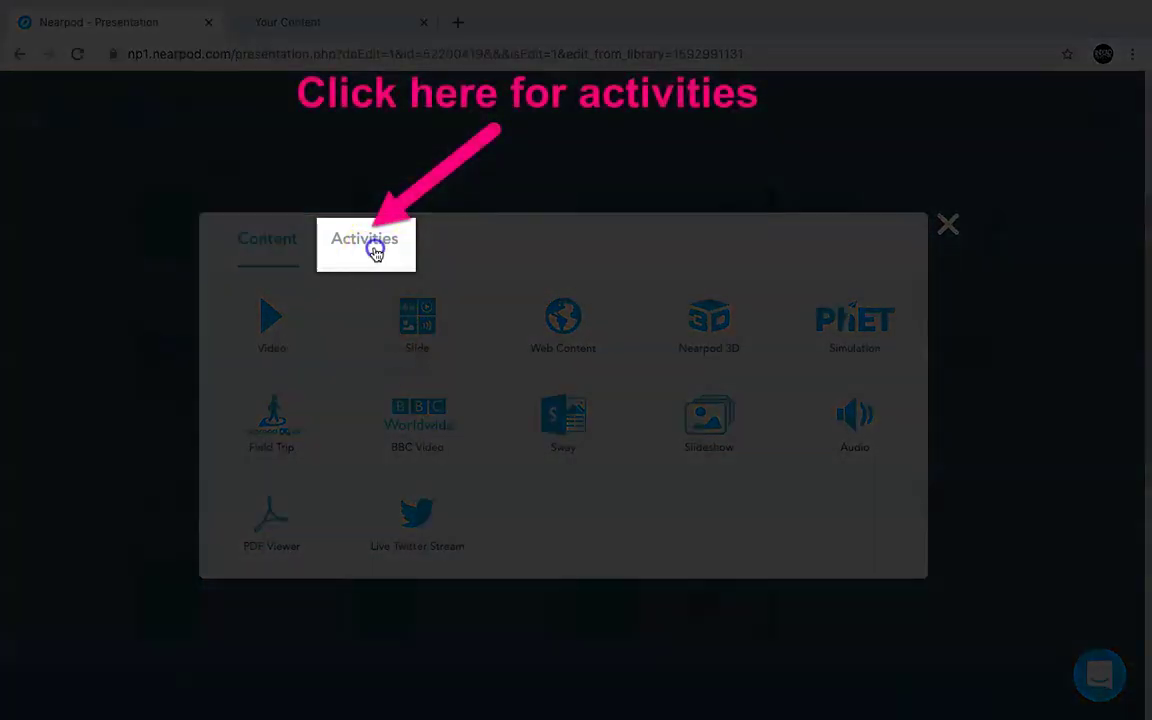
click(376, 253)
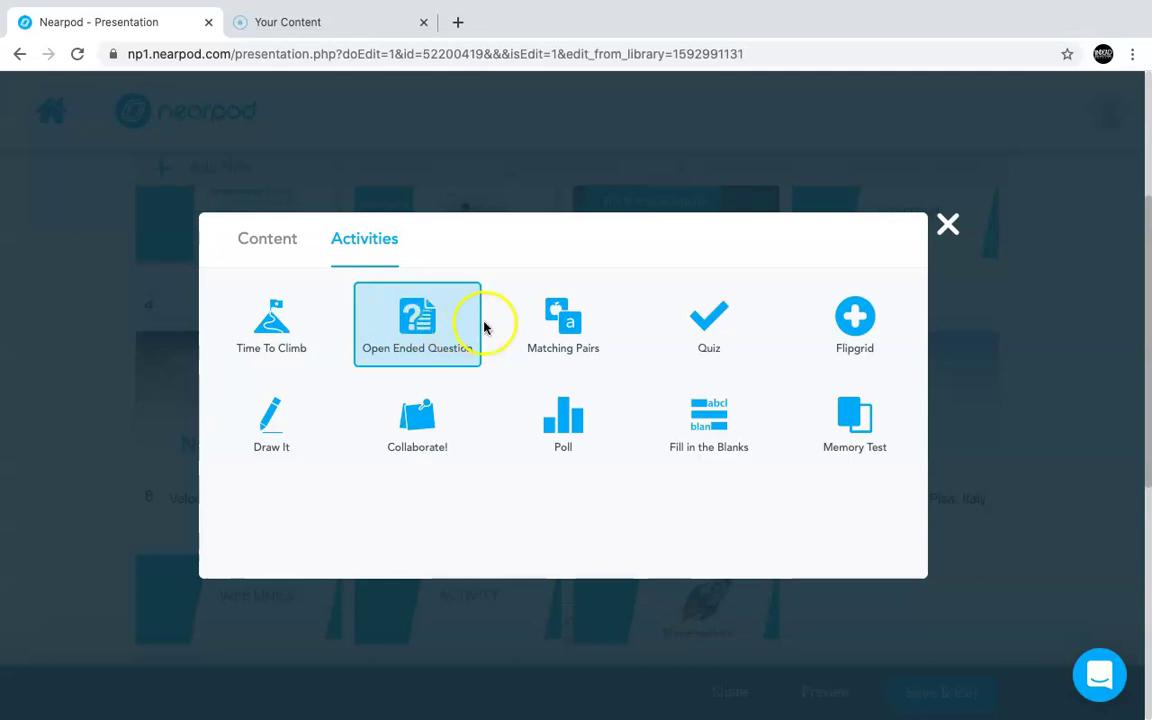
click(421, 424)
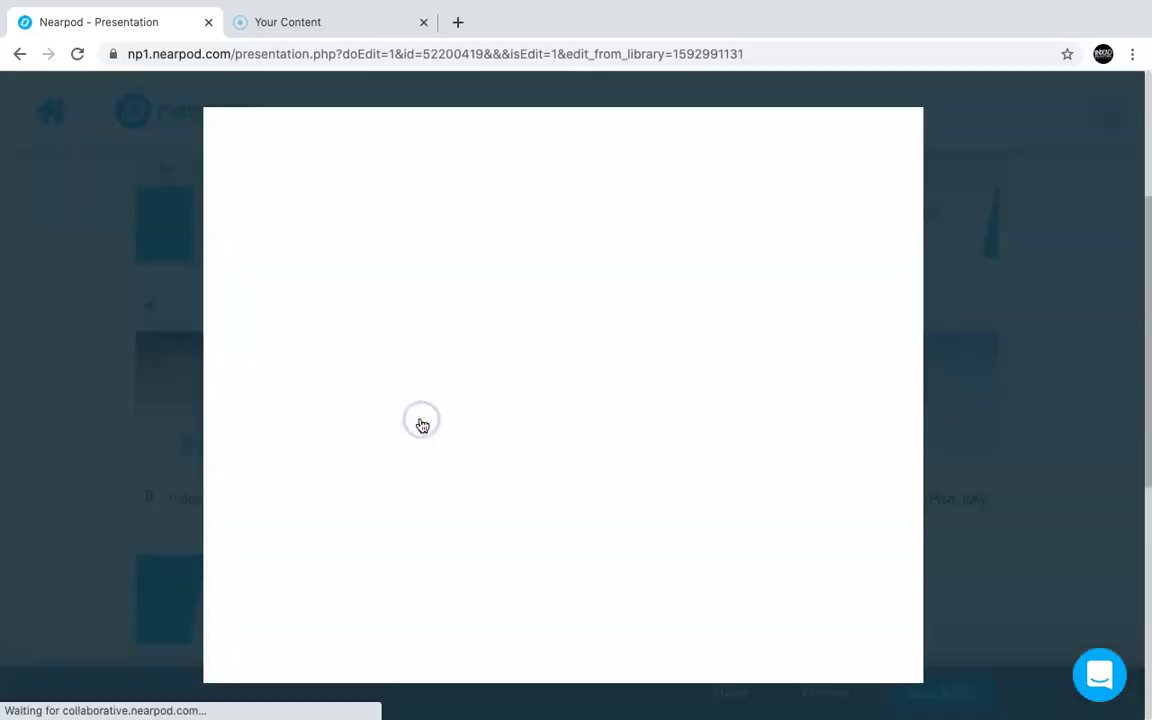
click(547, 554)
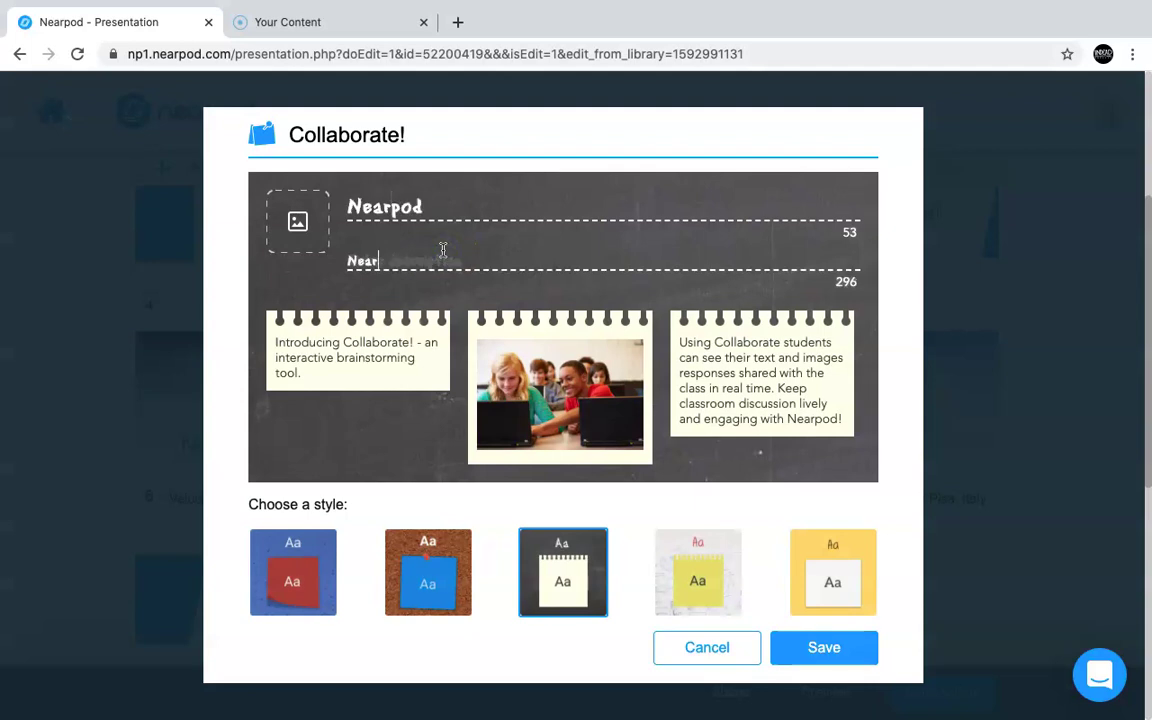
text(Trial)
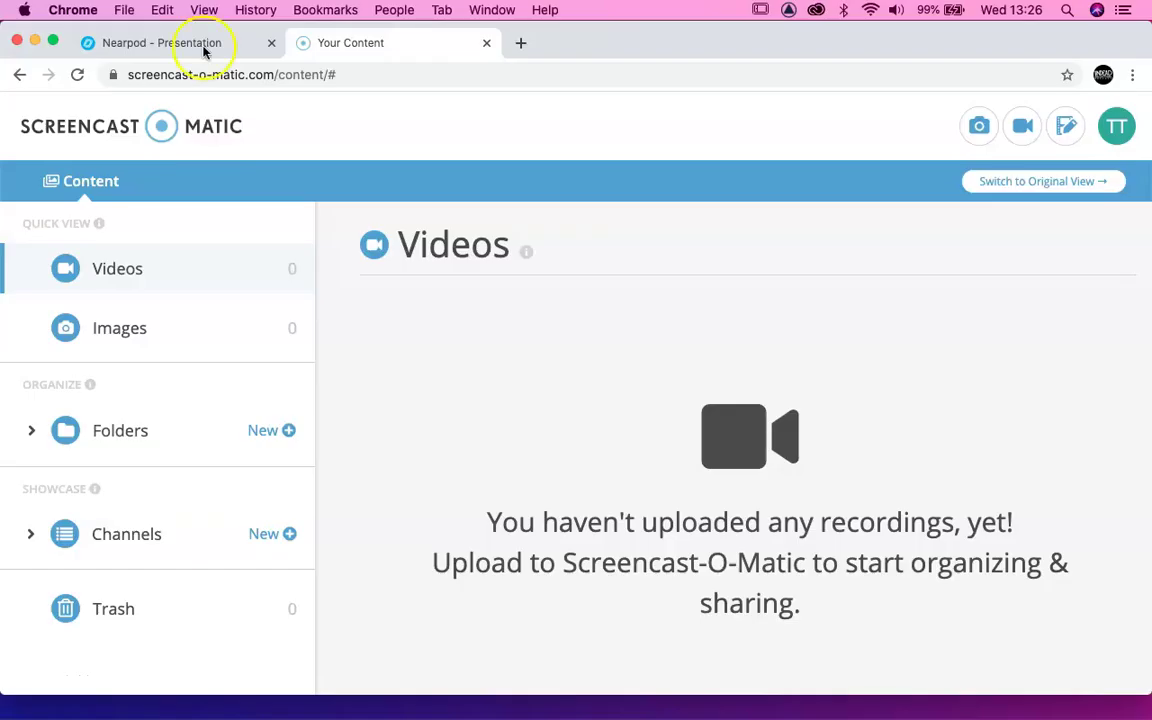
click(98, 22)
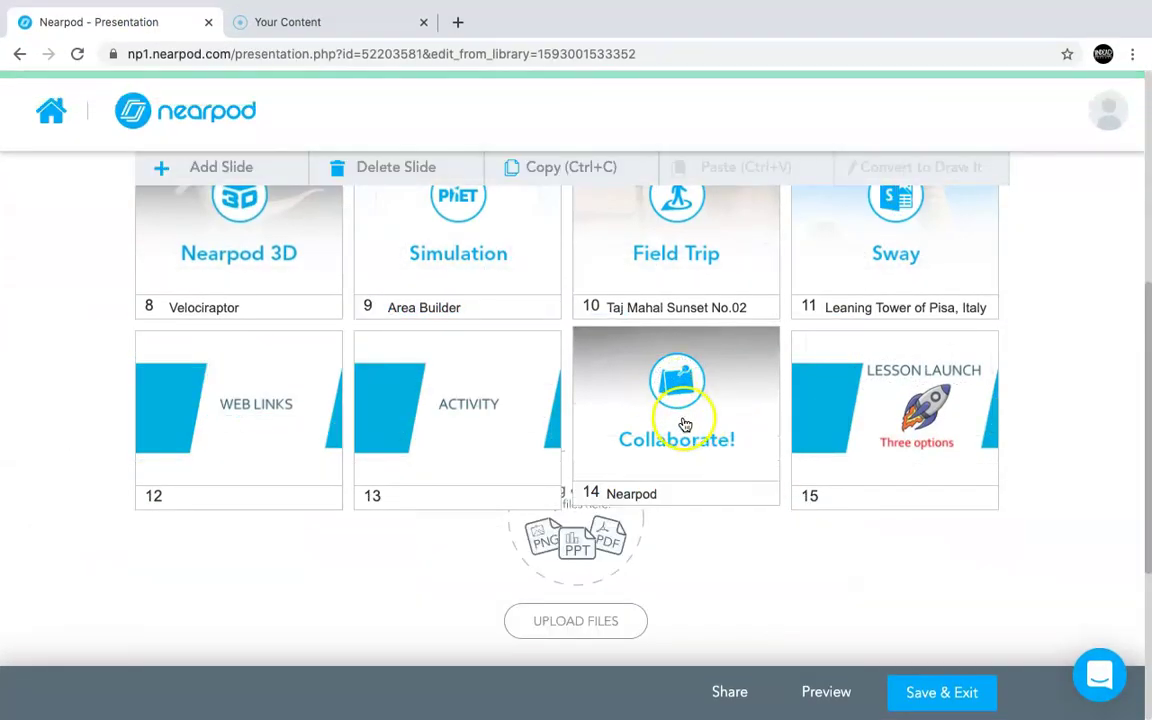
Create and save a Poll activity asking "Do you like Nearpod?" with the answer options Yes, No and Maybe.
scroll(470, 360, up, 2)
click(225, 167)
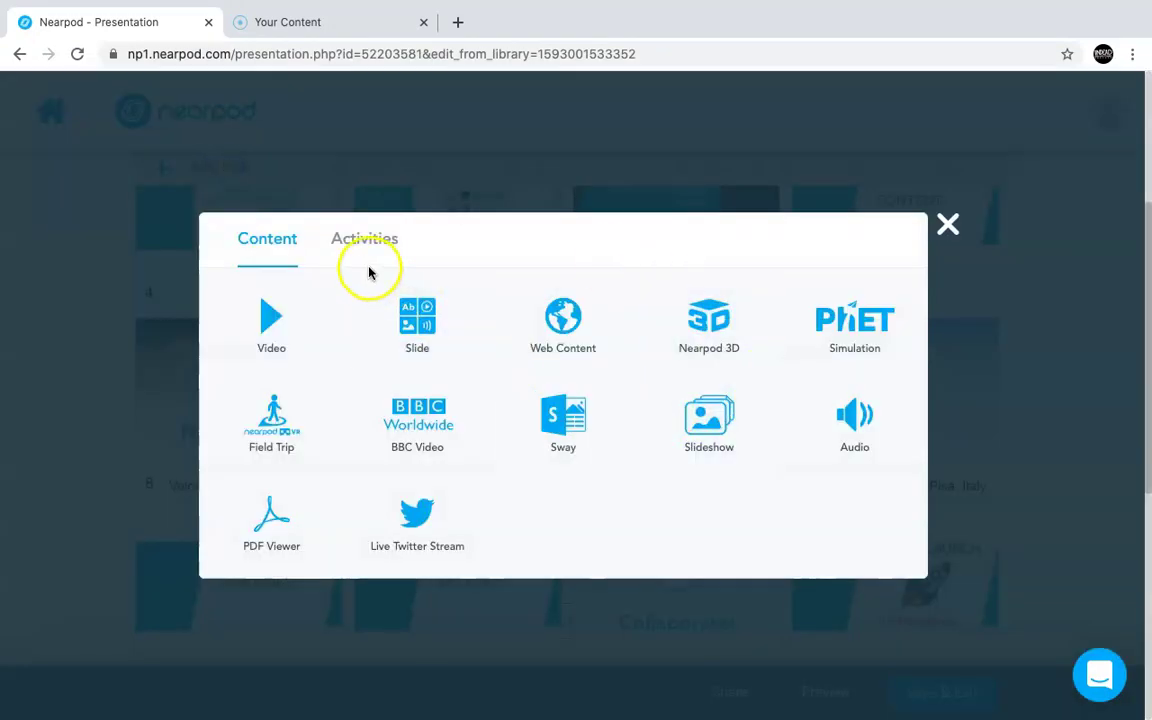
click(364, 245)
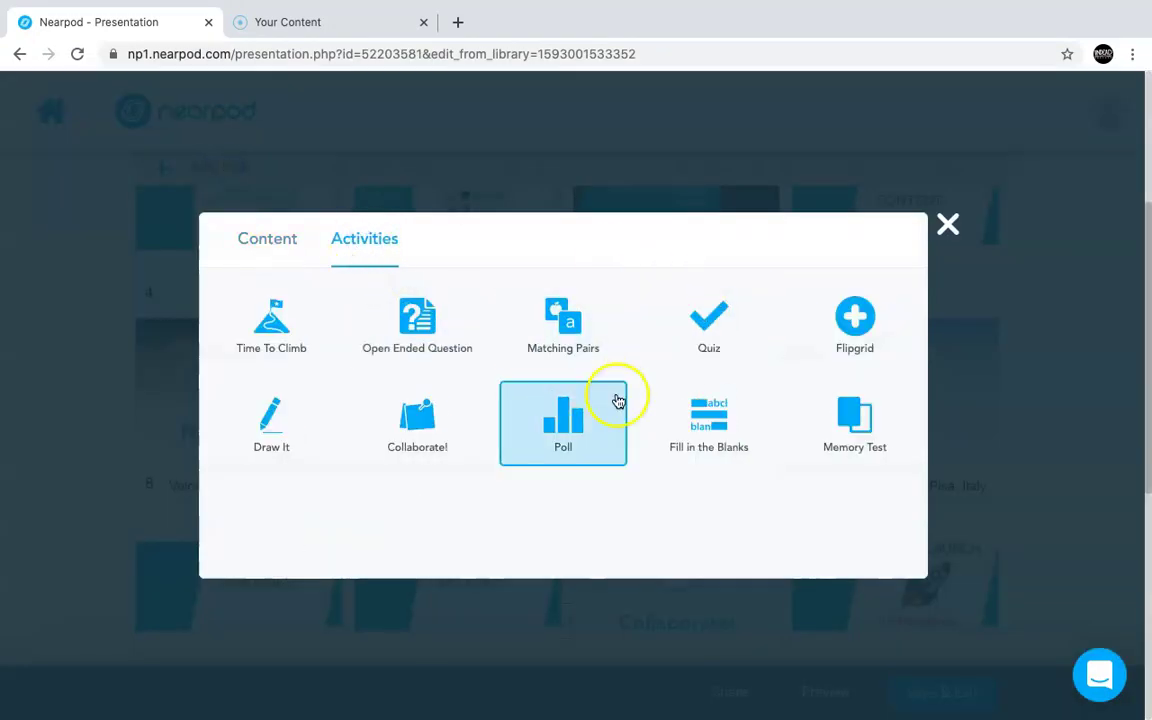
click(560, 428)
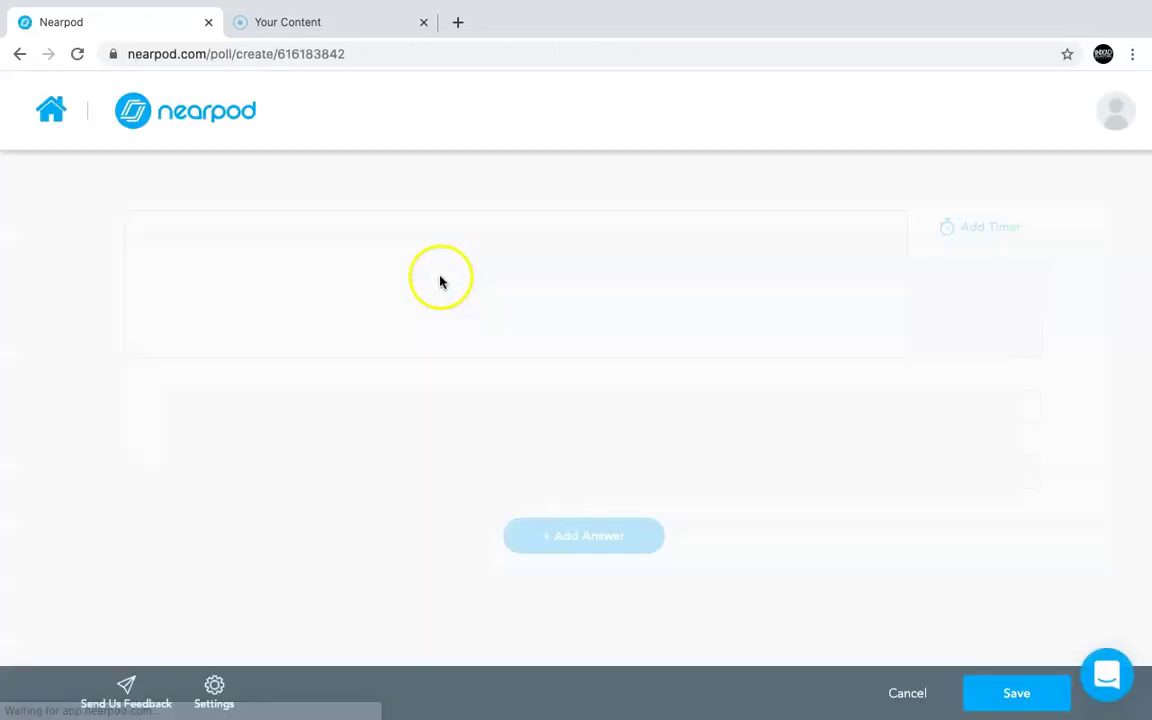
click(378, 259)
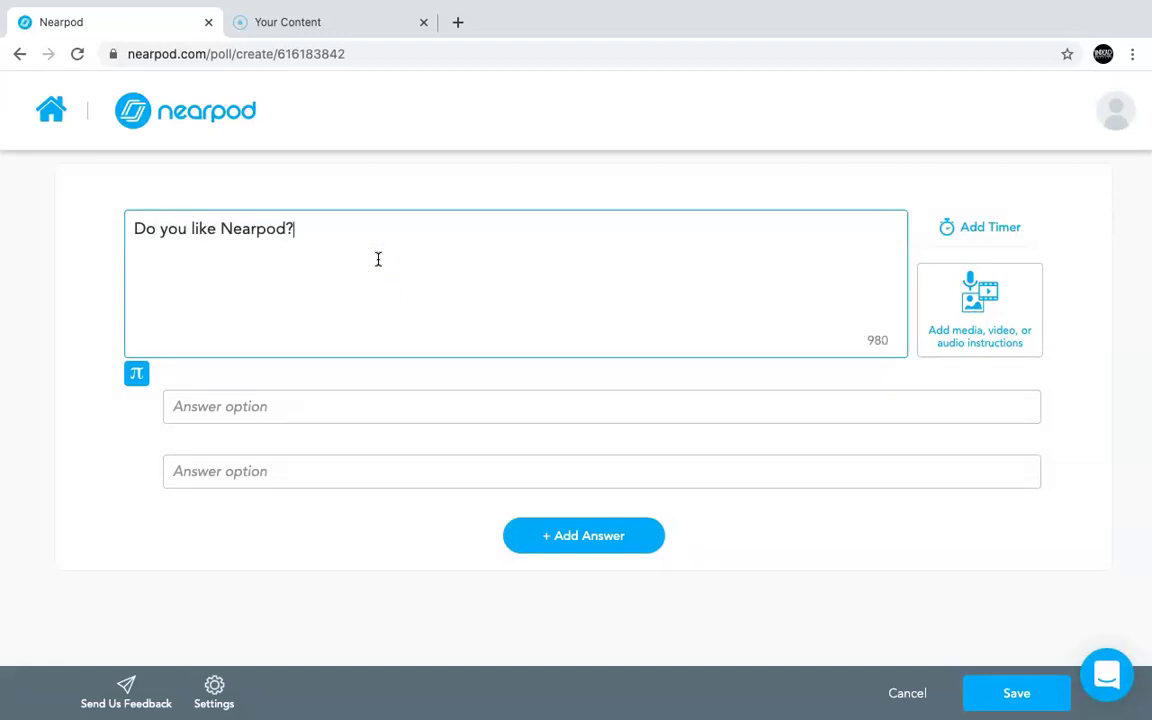
click(265, 399)
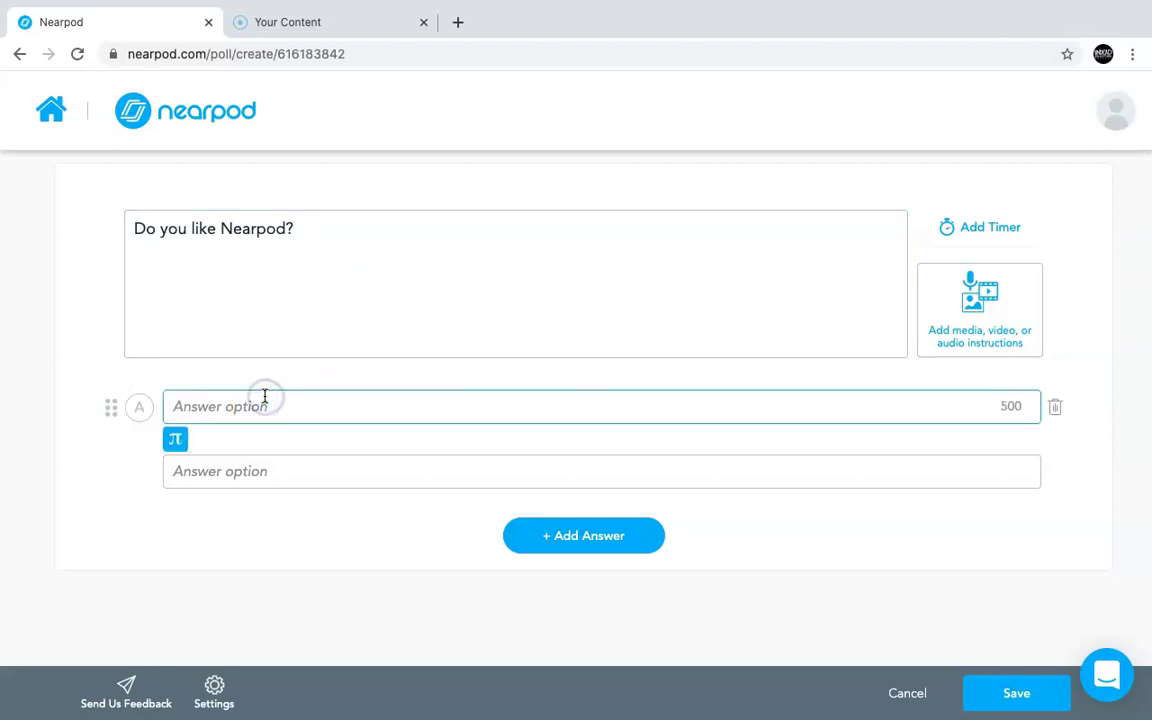
click(265, 472)
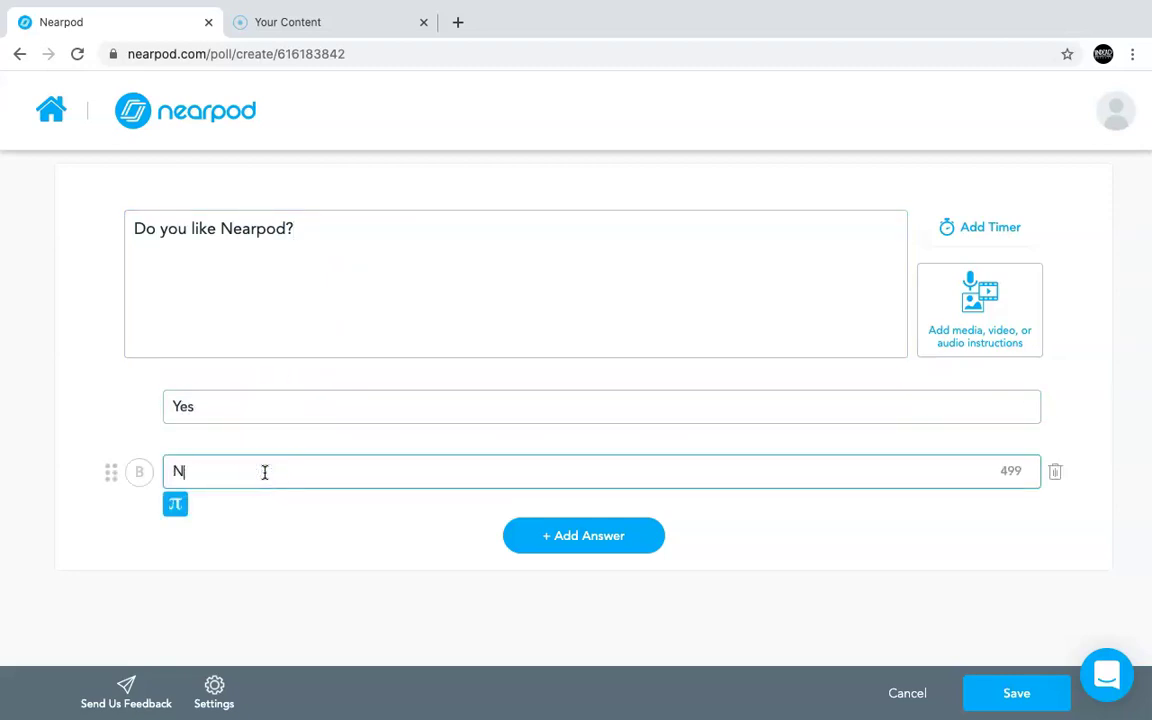
click(527, 535)
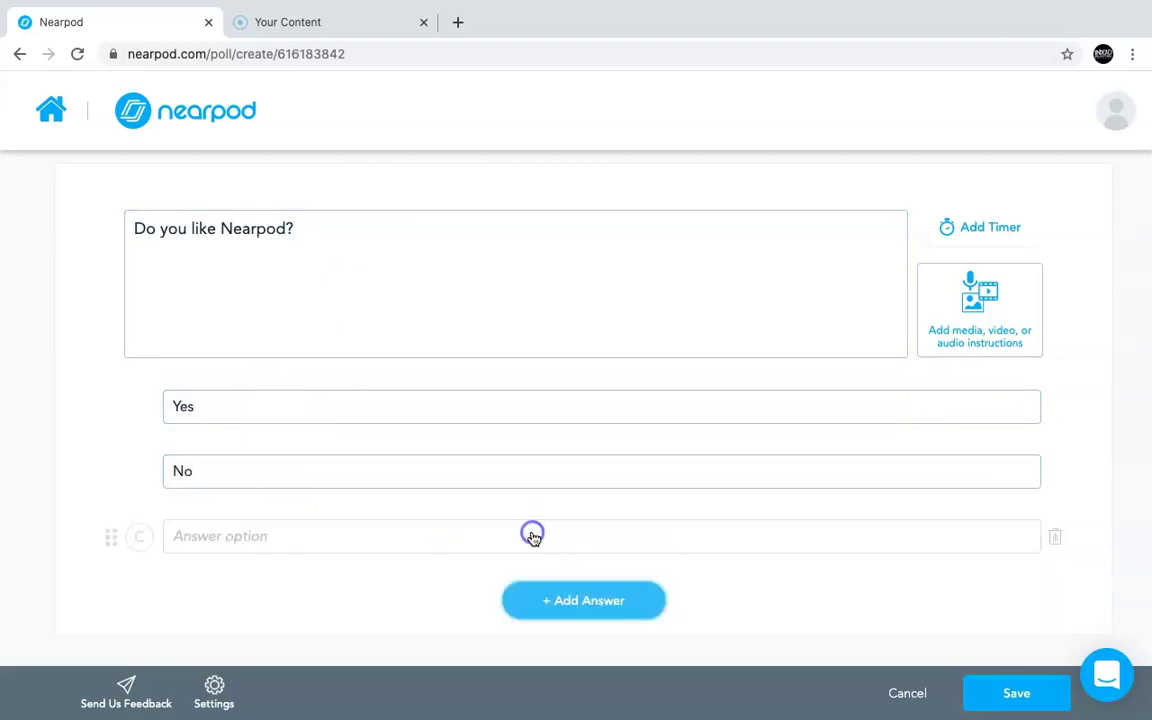
click(348, 537)
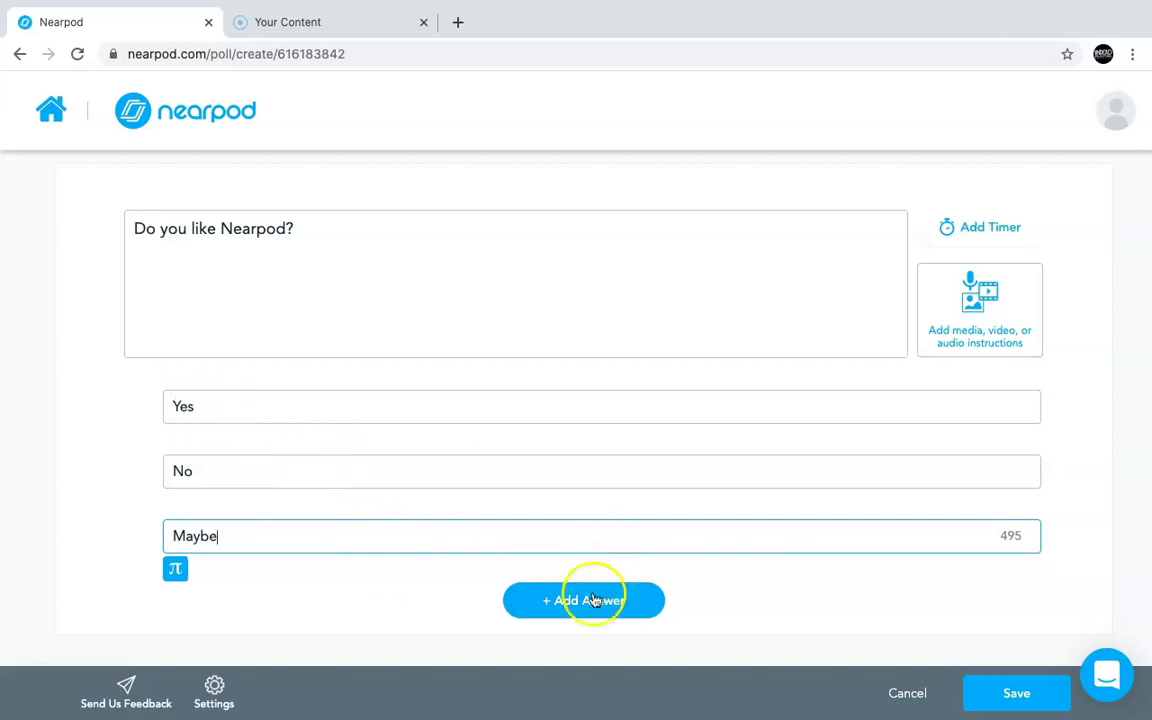
click(1002, 697)
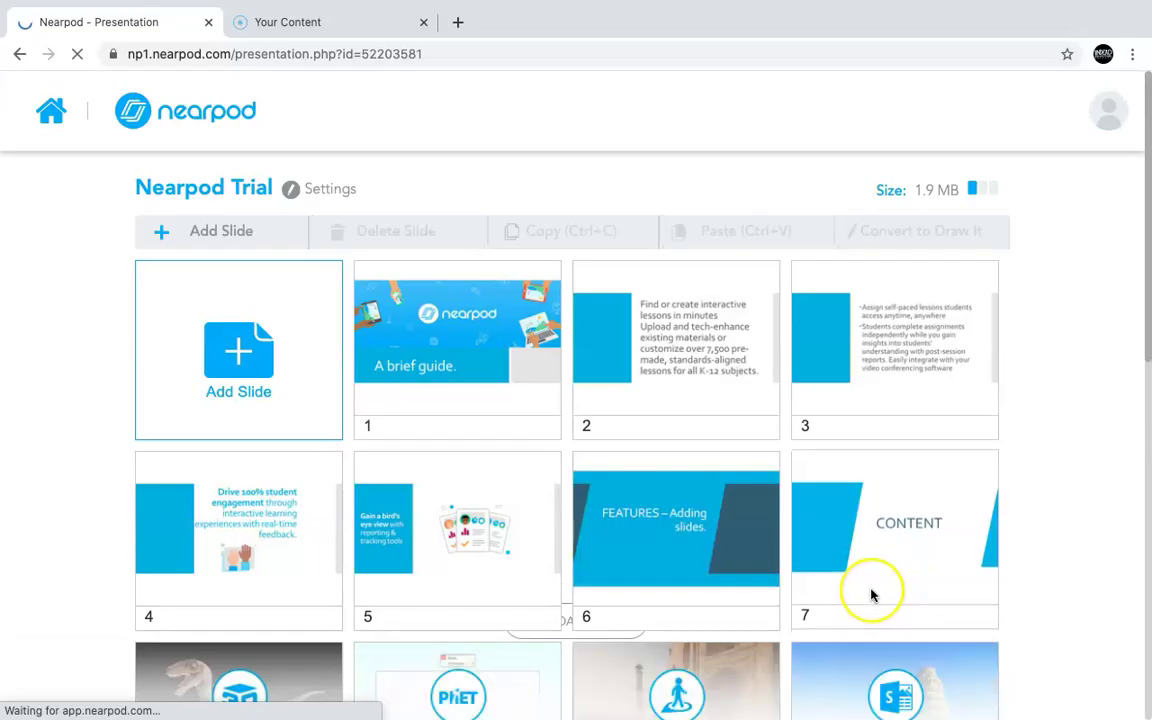
Move the "Do you like Nearpod?" poll slide to position 15, between the Collaborate! and LESSON LAUNCH slides.
scroll(871, 595, down, 6)
click(185, 516)
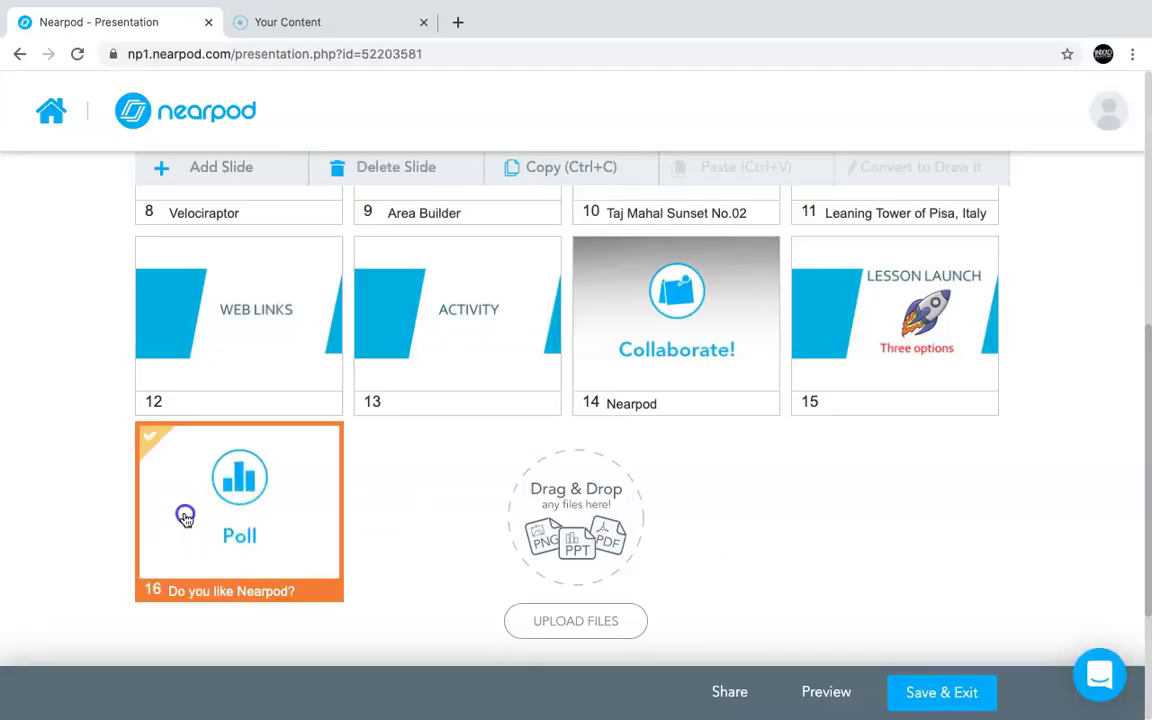
drag(185, 516, 841, 330)
Review the order of the lesson's slides, from the title slide through the added content and activities.
scroll(866, 514, up, 5)
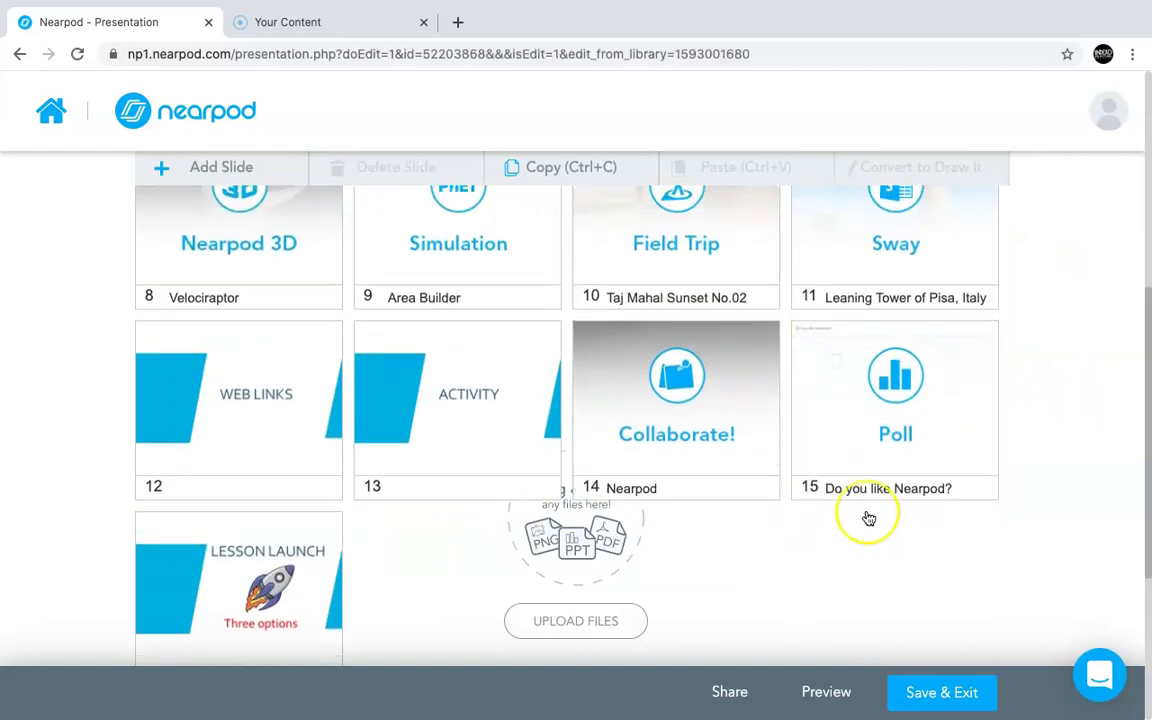
scroll(868, 518, up, 3)
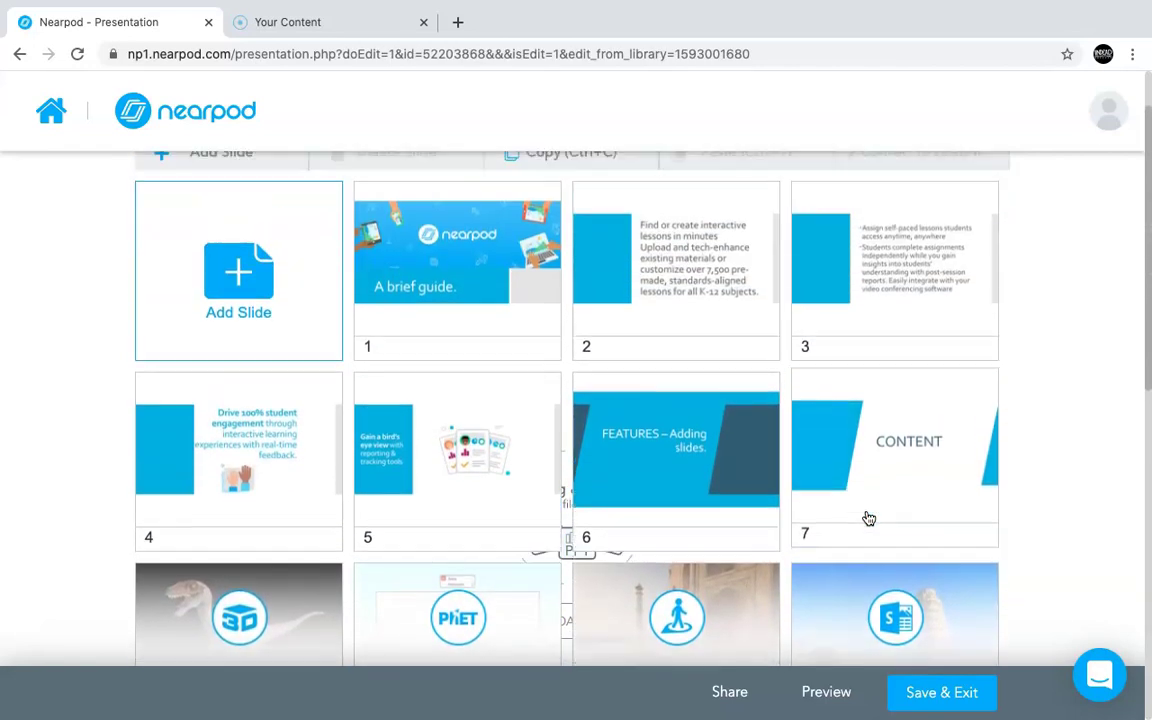
scroll(868, 518, down, 5)
scroll(868, 518, down, 2)
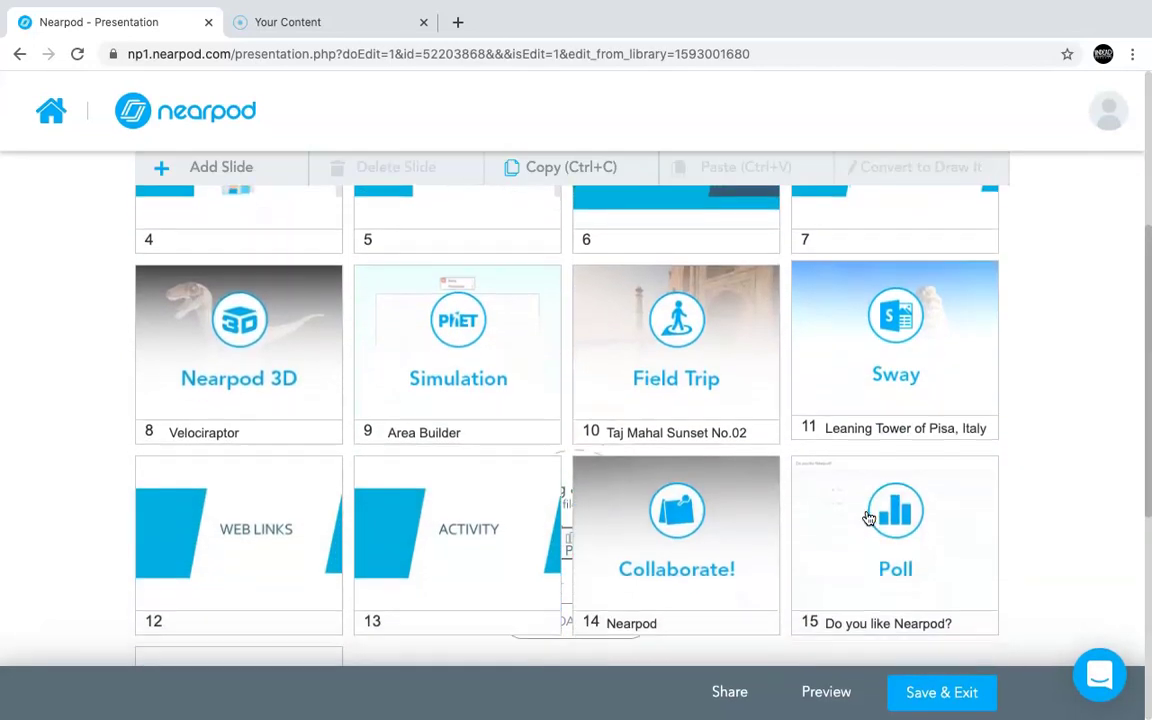
scroll(868, 518, up, 3)
scroll(868, 518, up, 3)
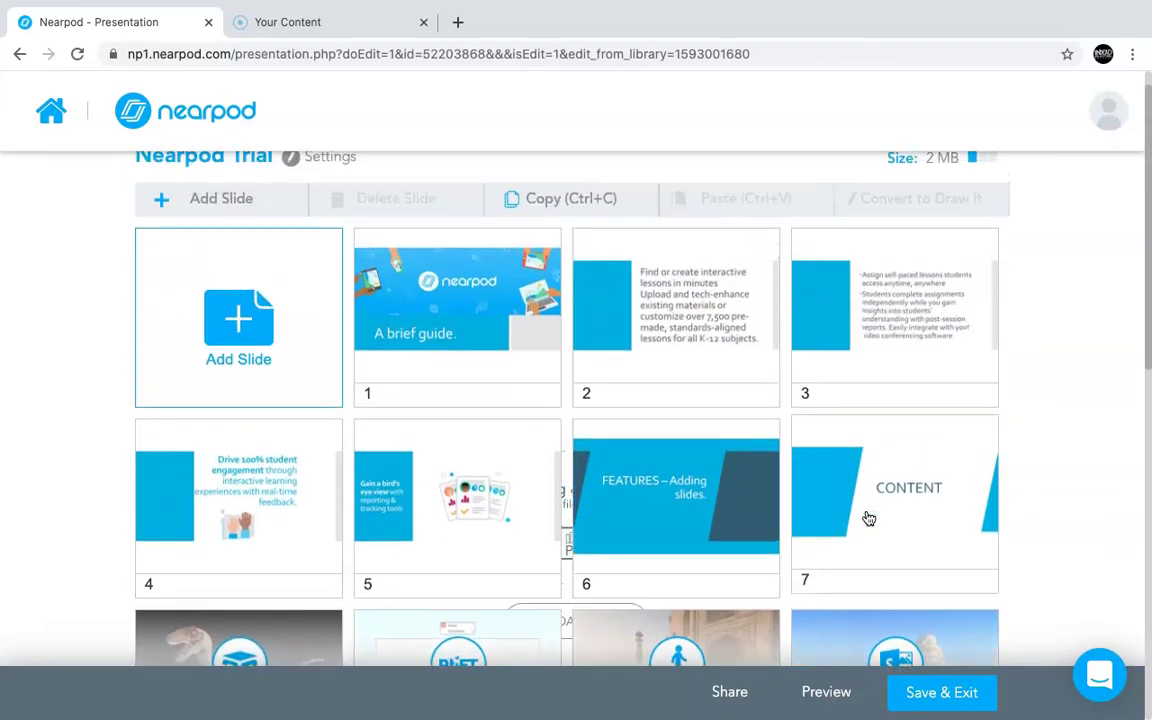
click(210, 315)
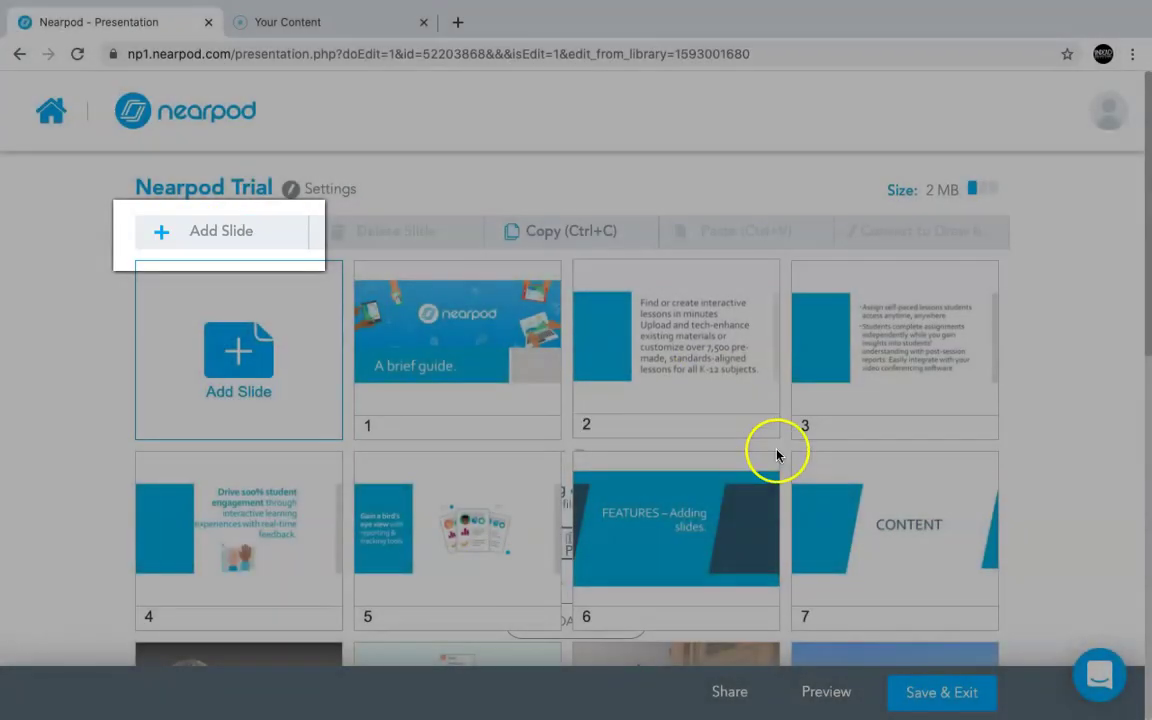
Save the finished Nearpod Trial lesson and exit the lesson editor.
scroll(926, 500, down, 3)
scroll(926, 504, down, 5)
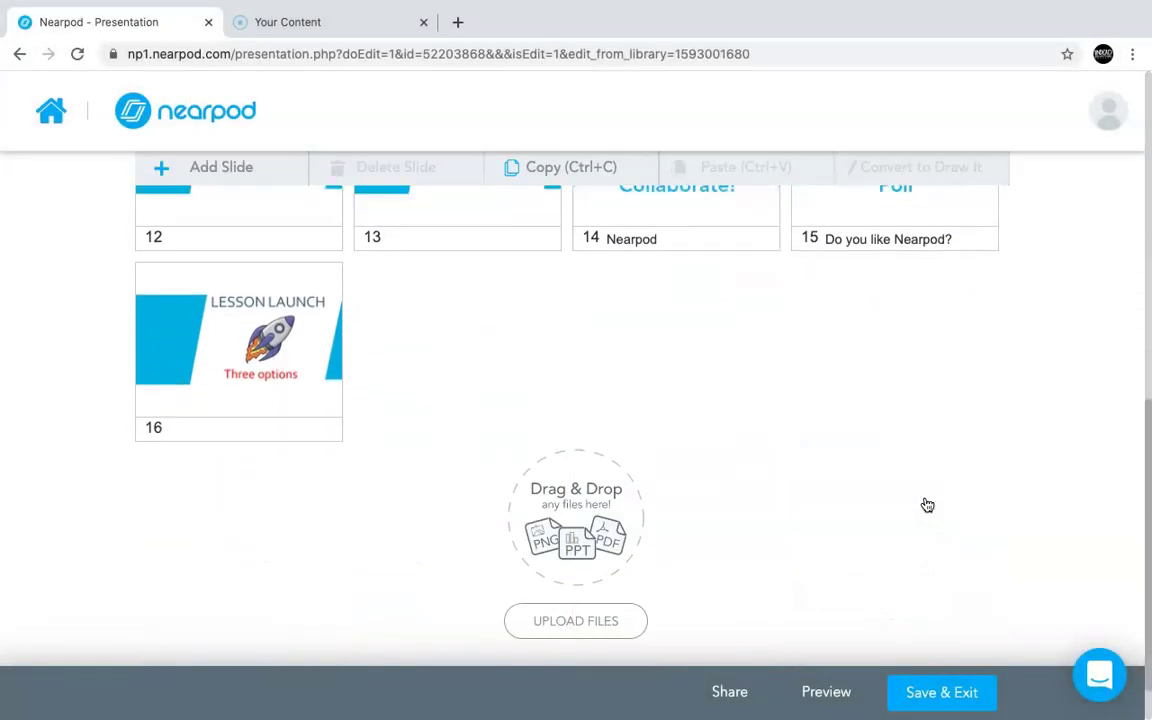
scroll(926, 504, up, 3)
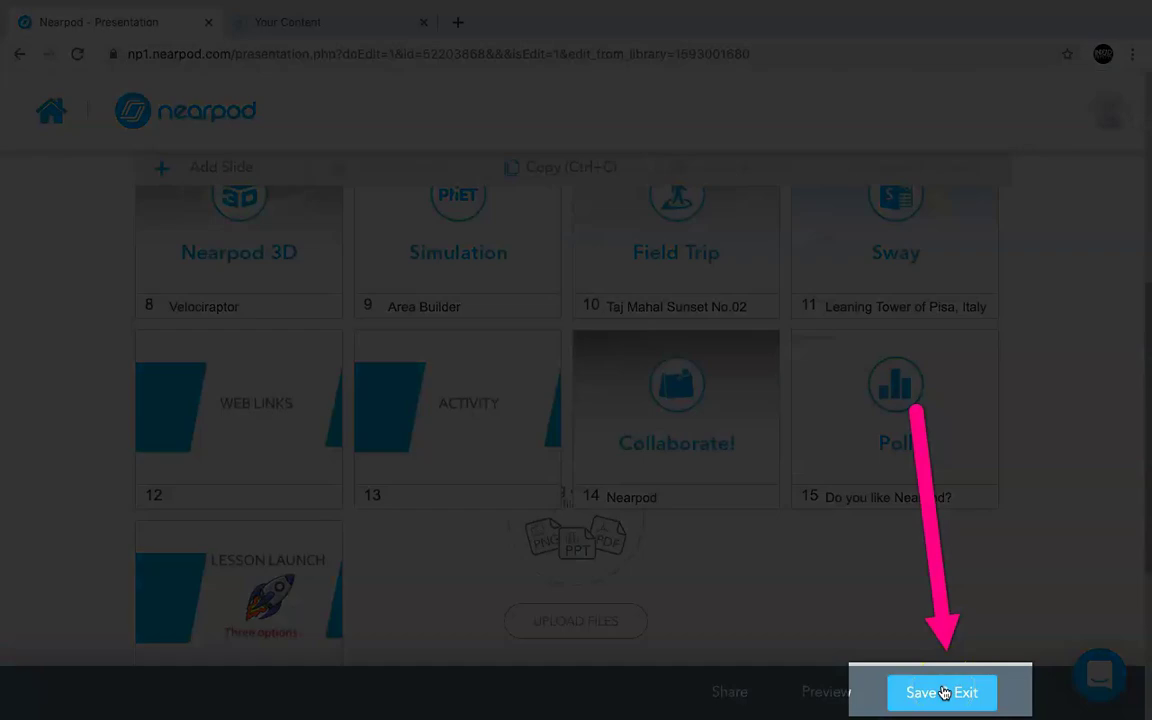
click(943, 692)
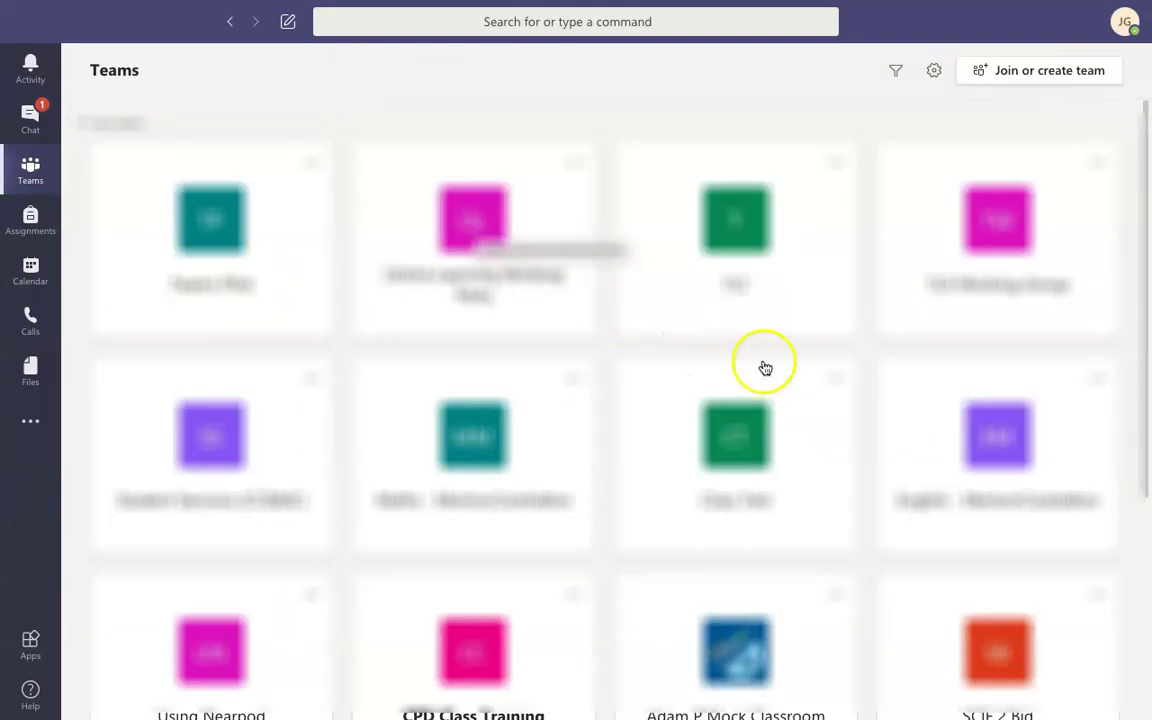
Switch to Microsoft Teams, add Nearpod Trial as a Live Lesson tab in the TLC team's General channel, and open the channel's posts.
click(731, 262)
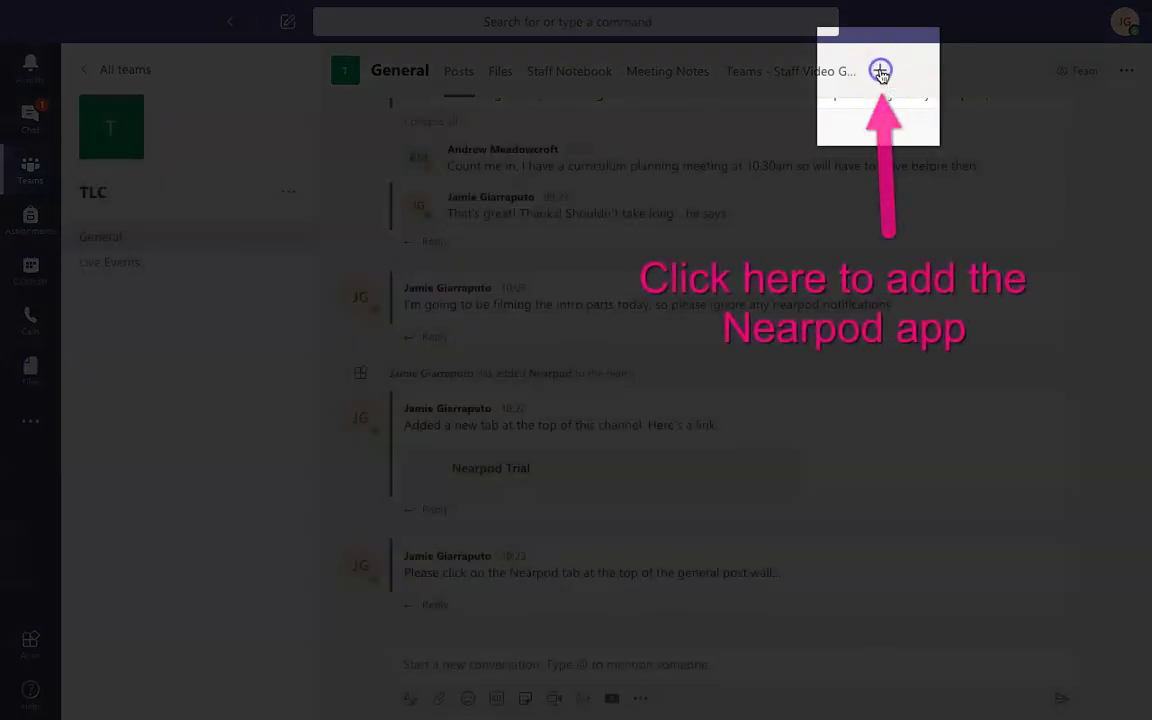
click(881, 77)
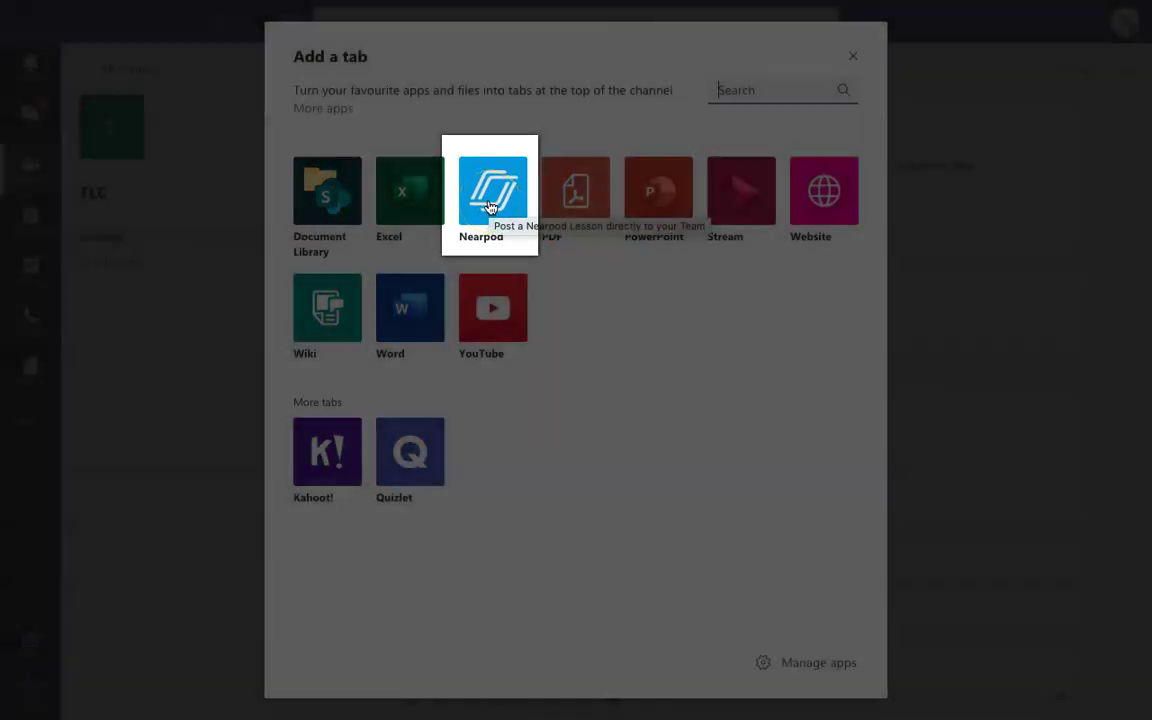
click(490, 207)
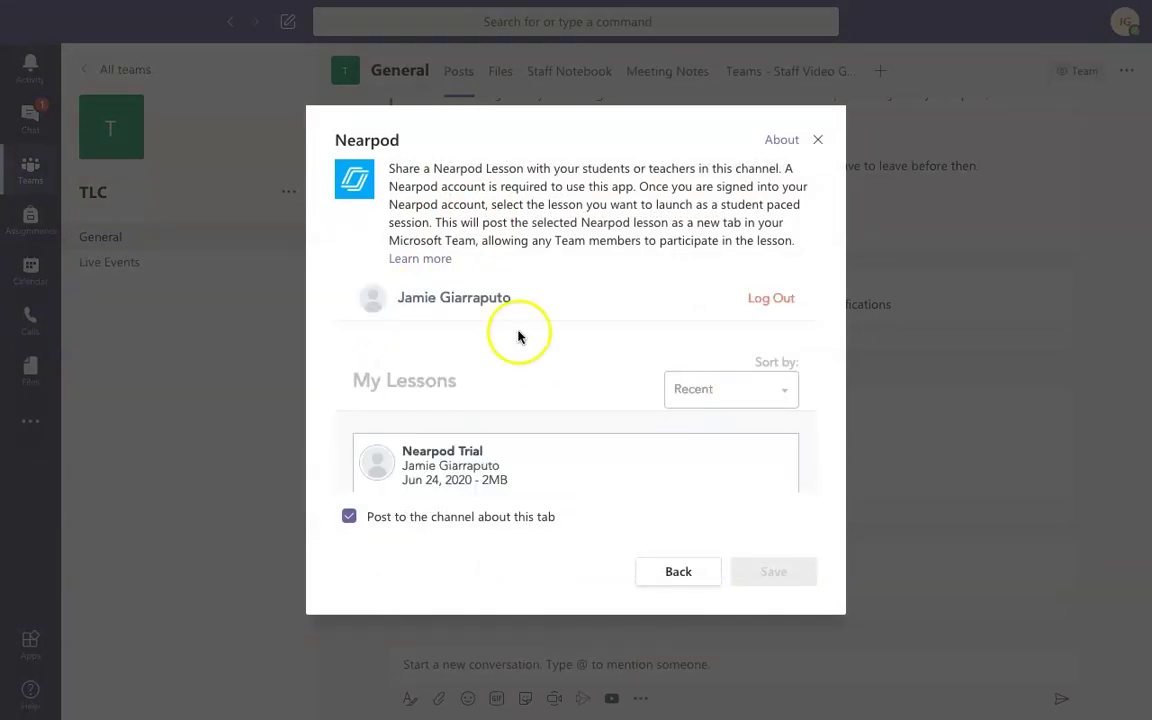
click(483, 462)
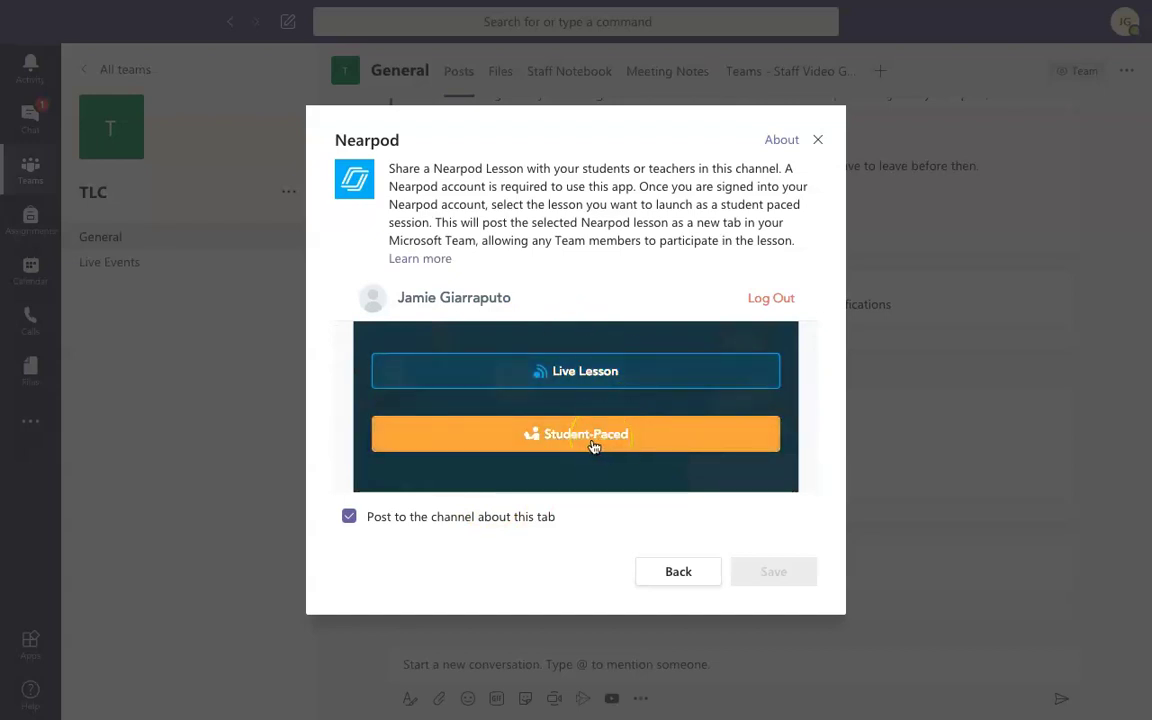
click(587, 372)
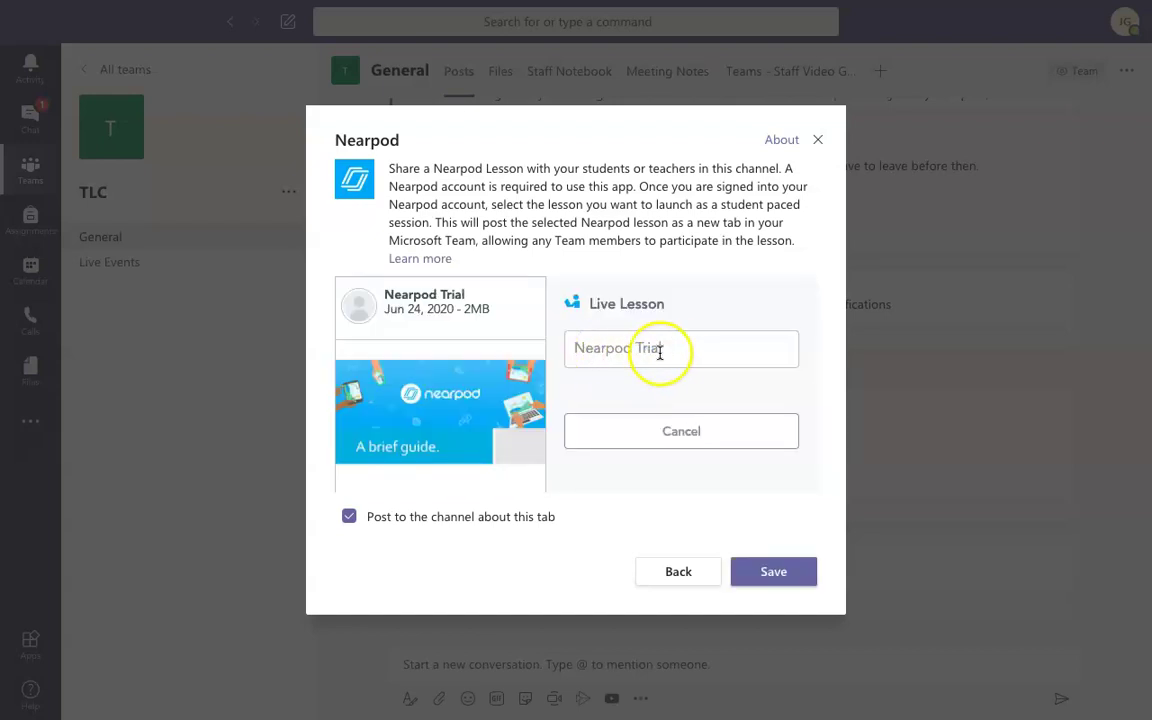
click(773, 571)
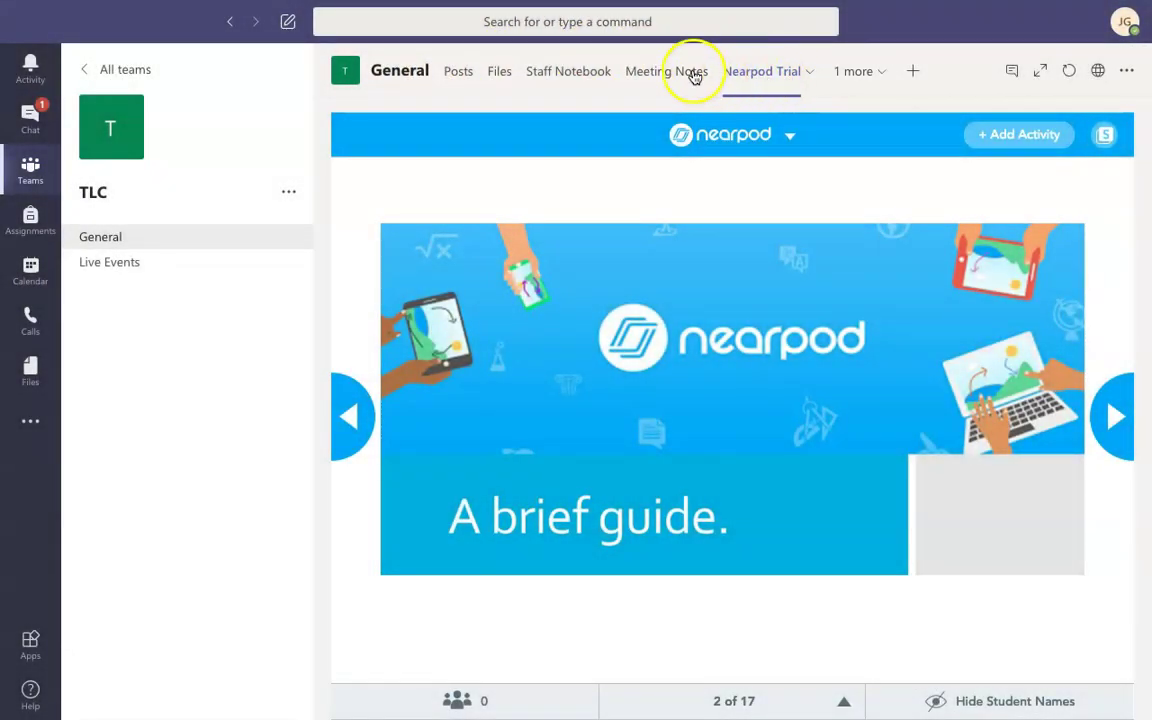
click(456, 72)
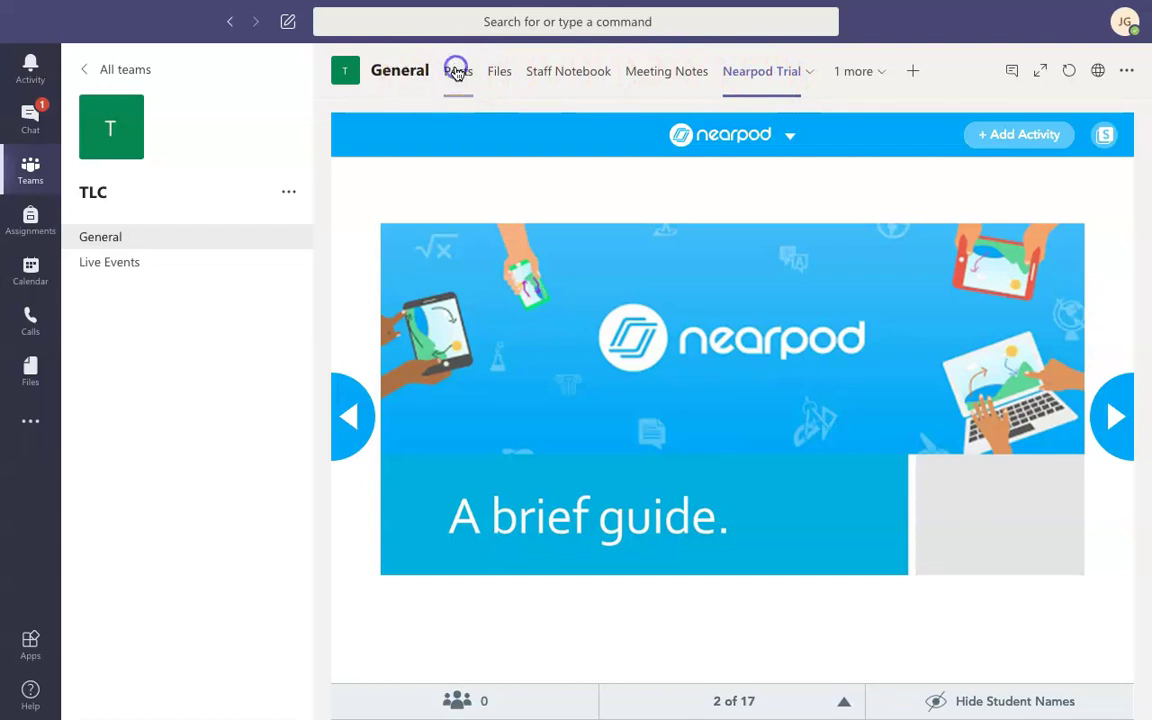
click(883, 73)
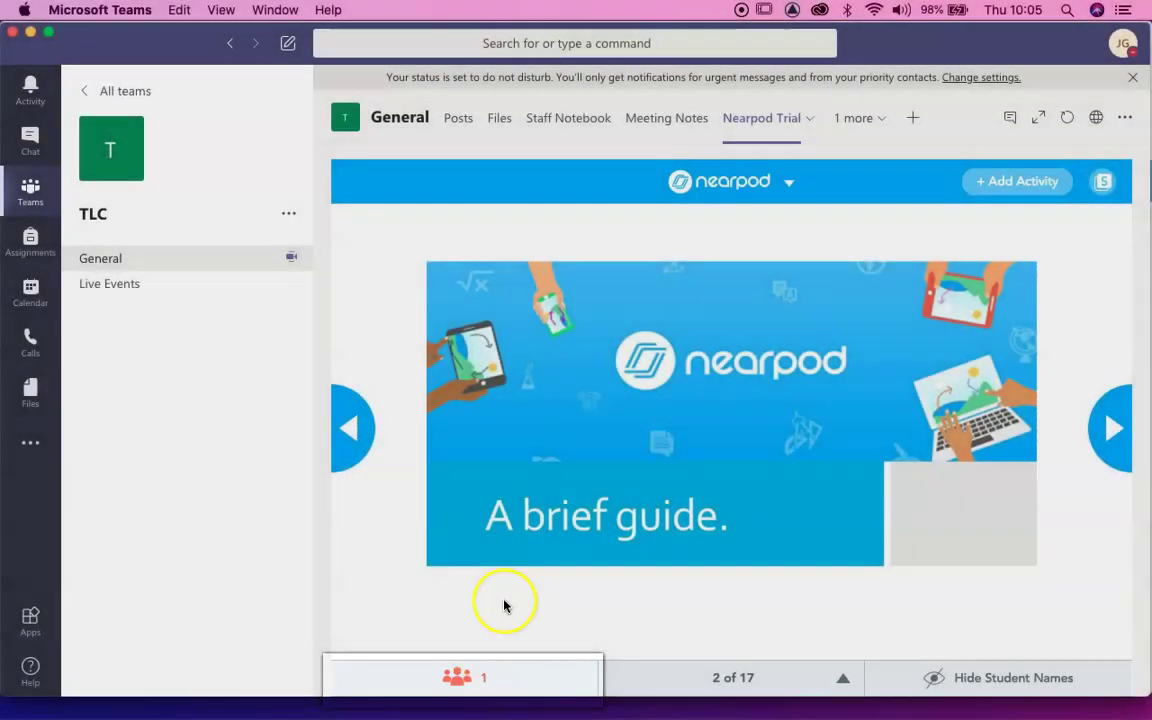
Check the student list of the live Nearpod Trial lesson twice, closing it after each check.
click(453, 678)
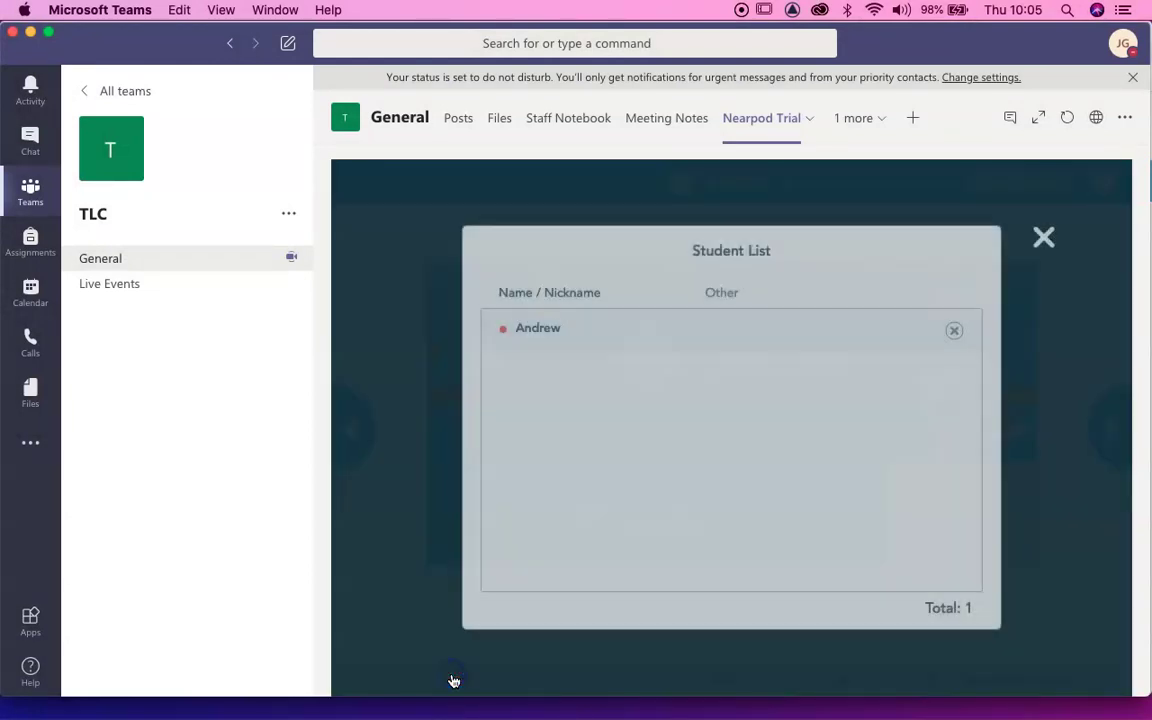
click(1041, 239)
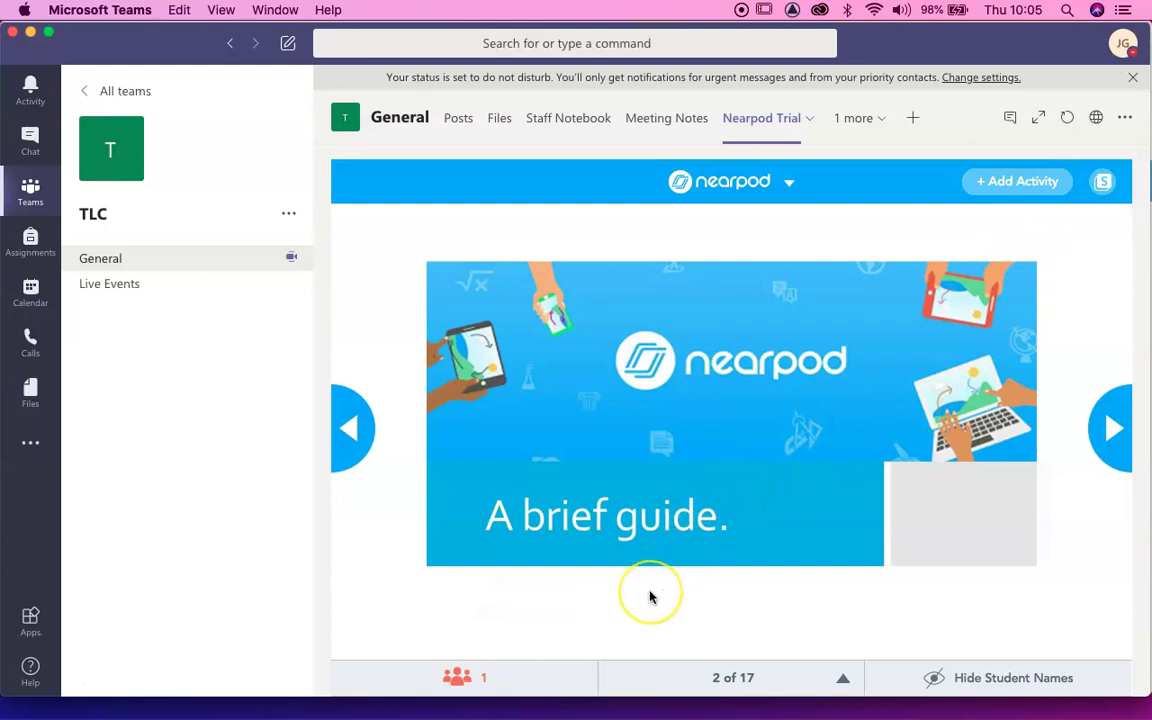
click(475, 681)
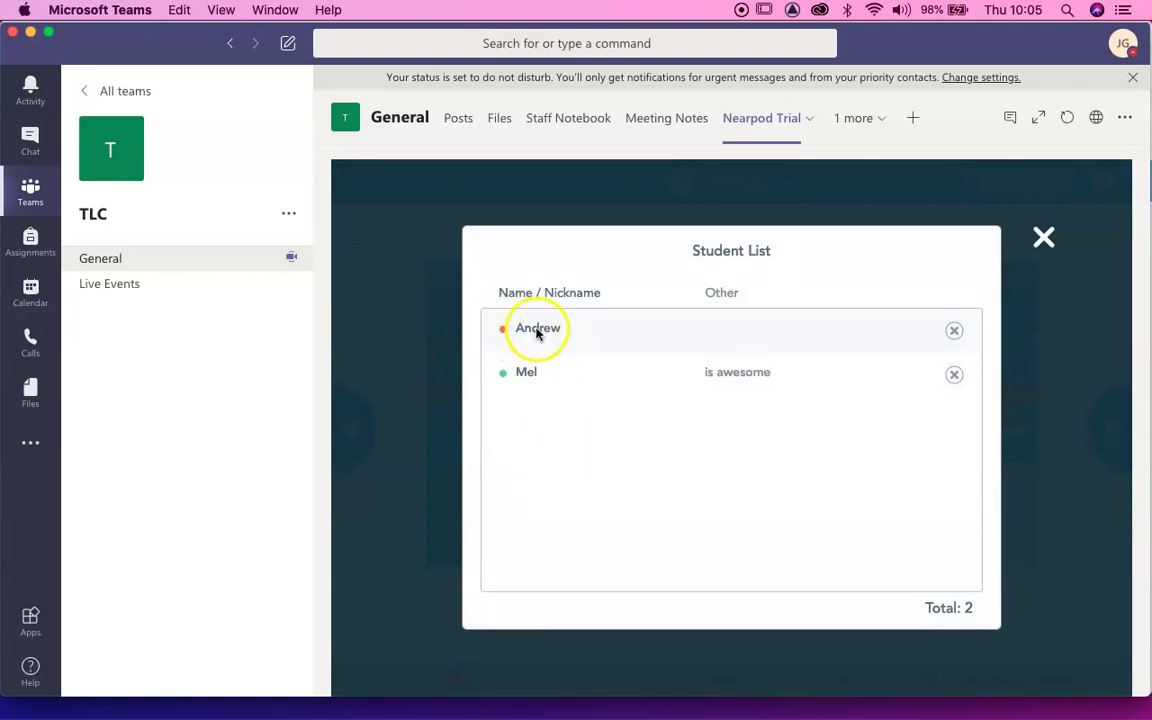
click(1044, 237)
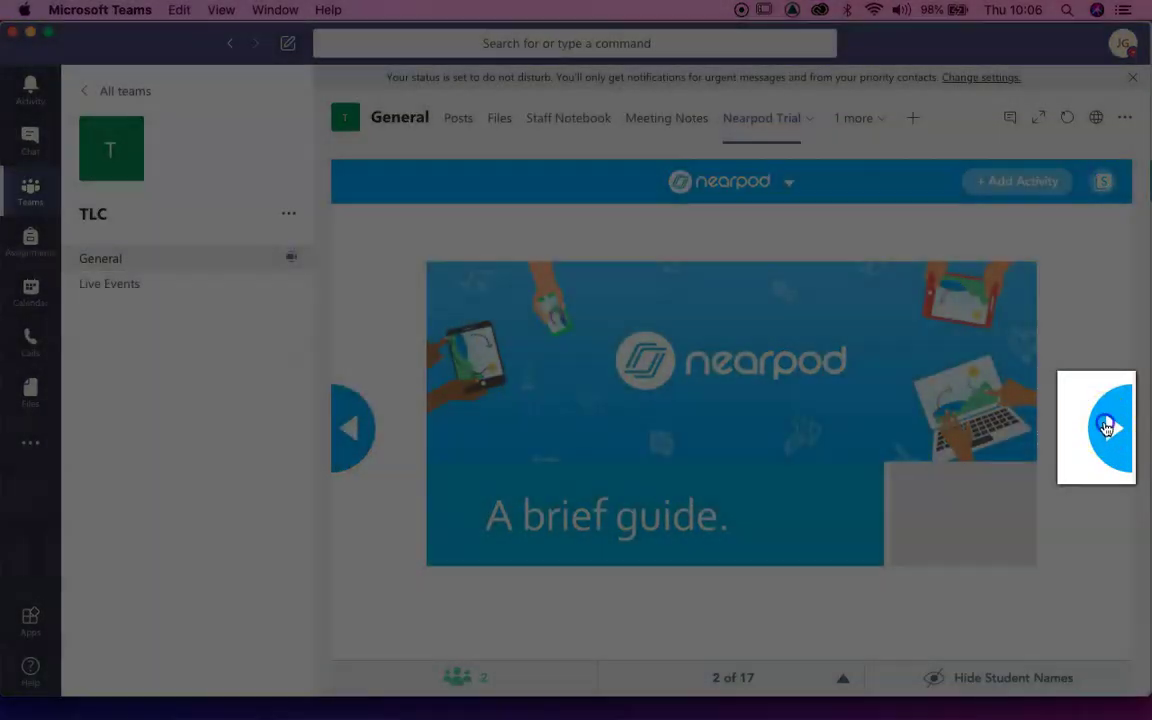
Advance the live lesson from the "A brief guide." title slide to the CONTENT slide, slide 8.
click(1106, 428)
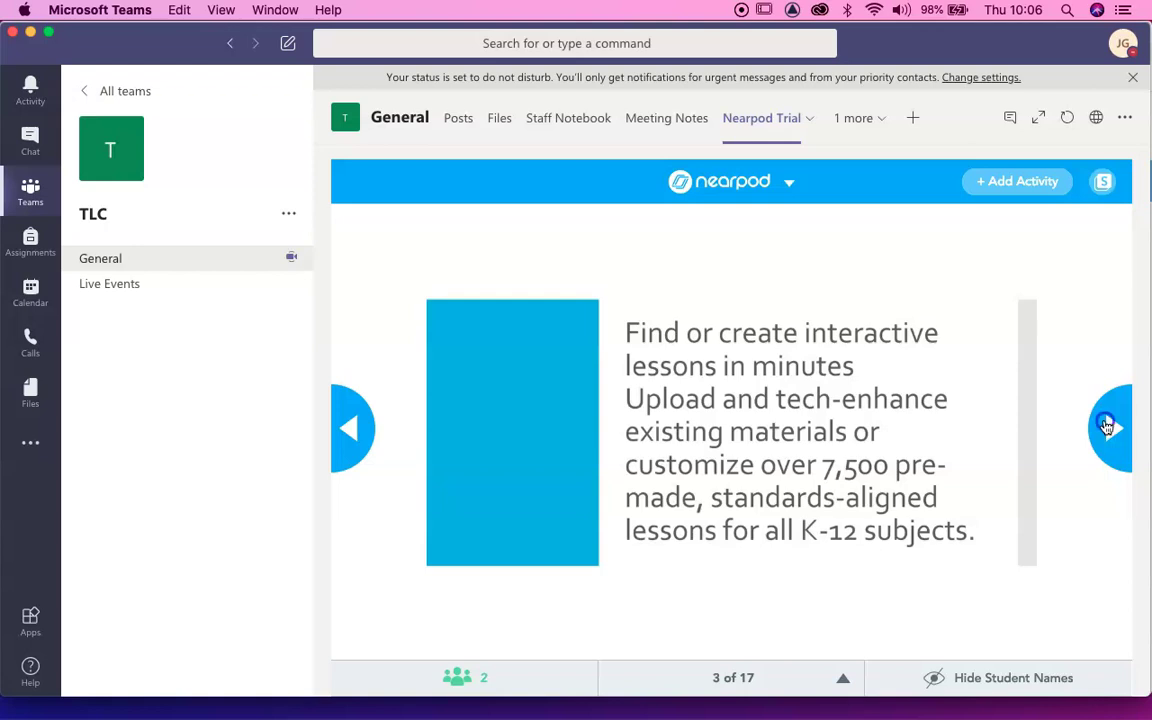
click(1106, 428)
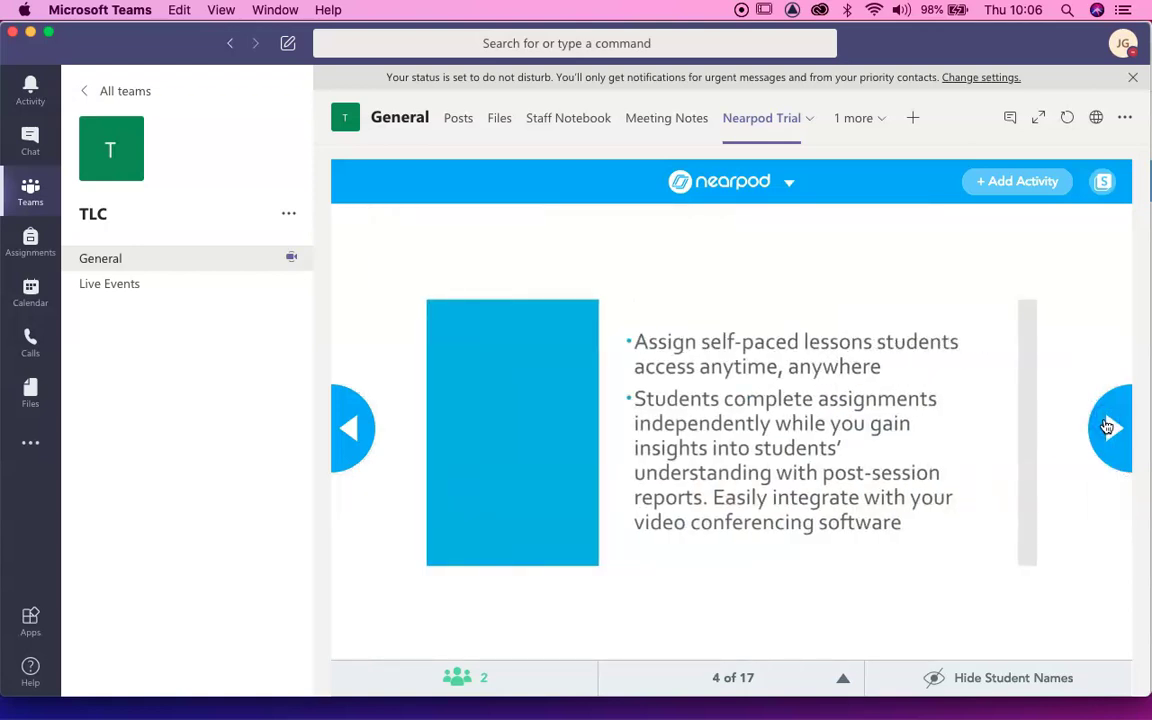
click(1106, 428)
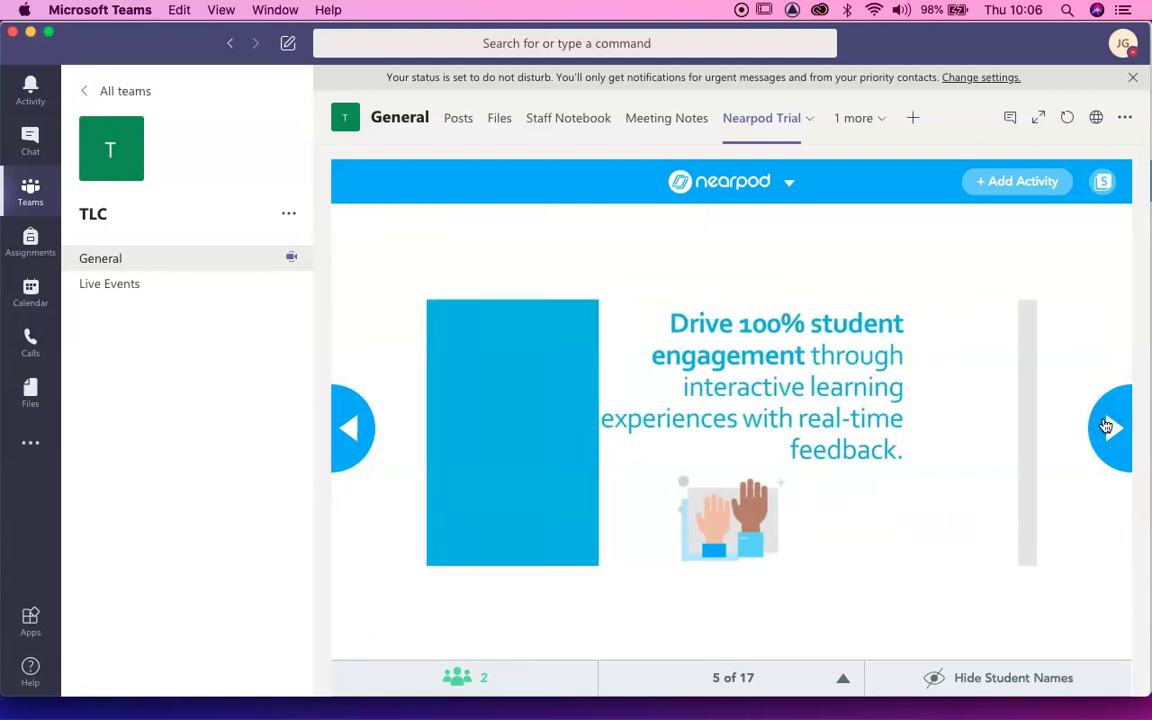
click(1108, 426)
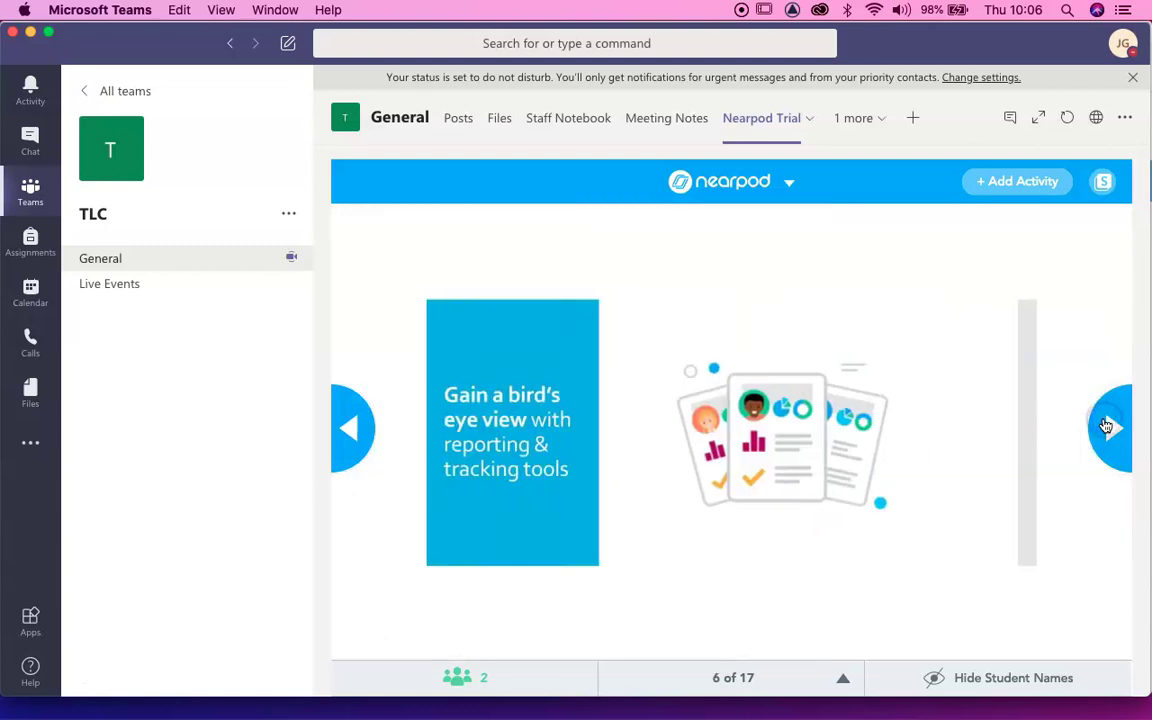
click(1108, 426)
click(1108, 426)
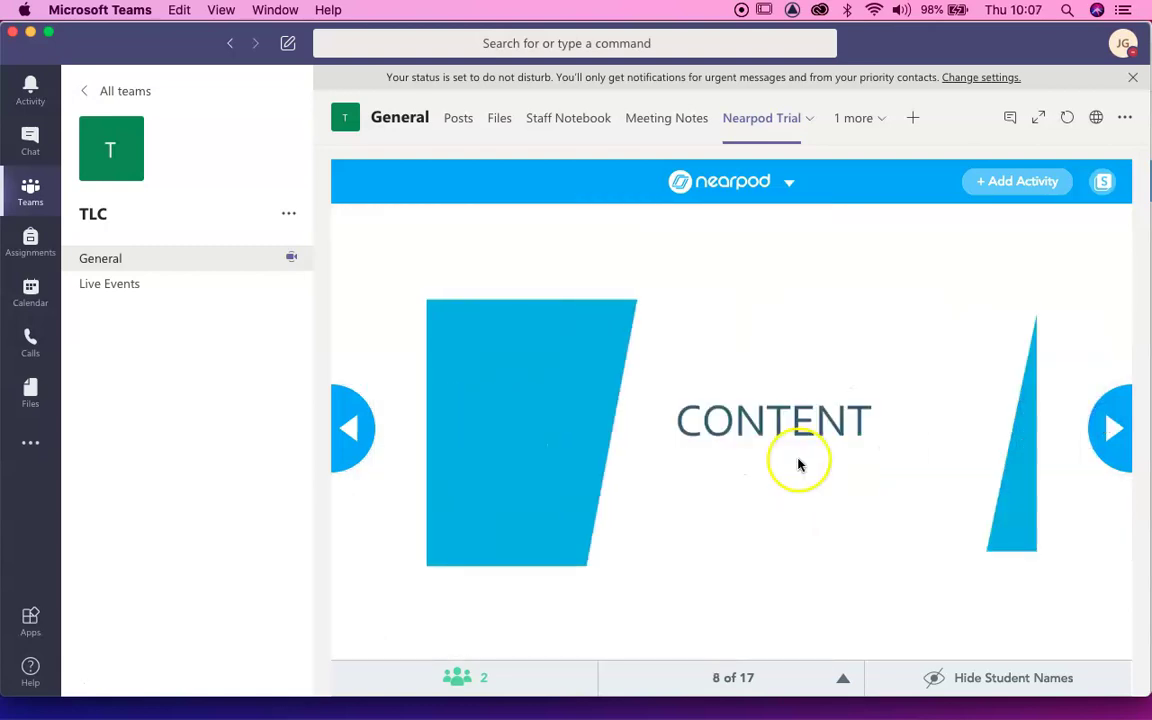
Advance to the 3D dinosaur on slide 9 and rotate the model to show it from the side and from below.
click(1112, 440)
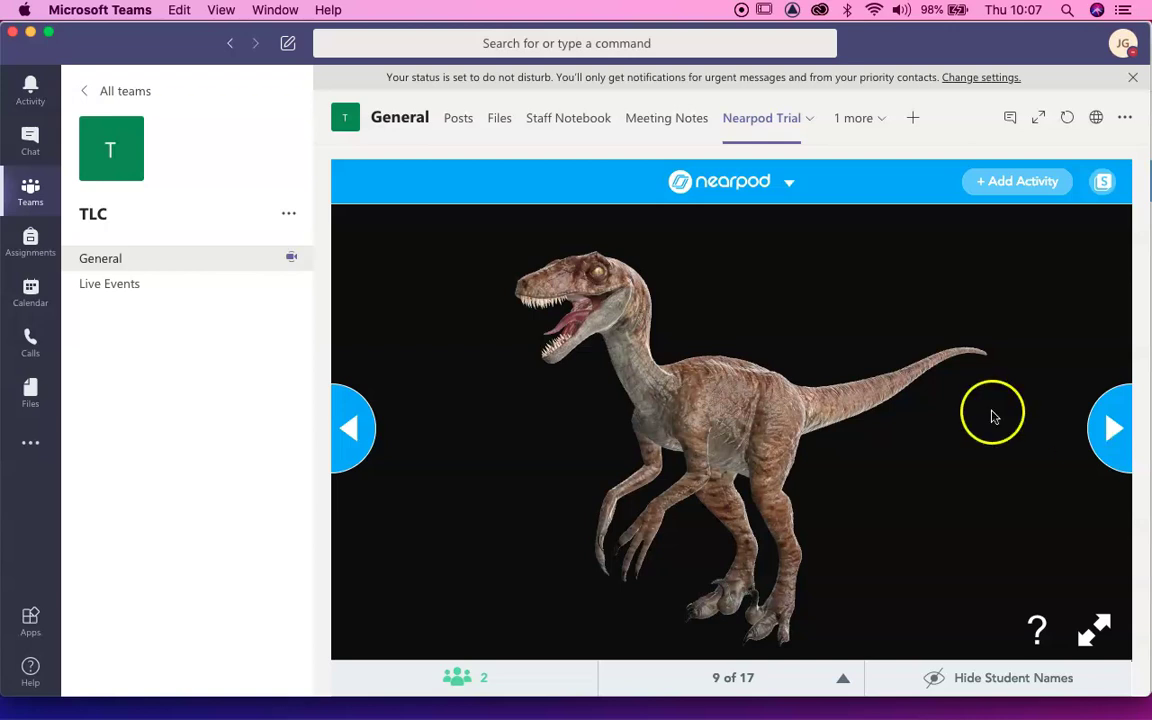
drag(720, 400, 660, 389)
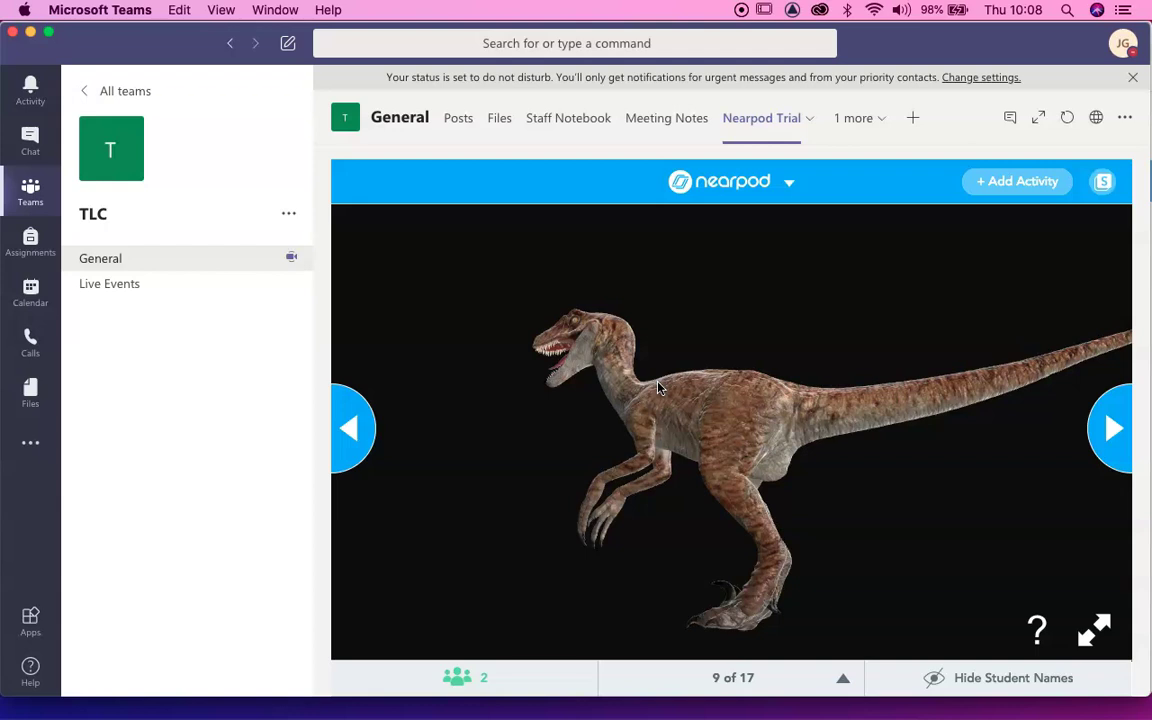
drag(710, 424, 742, 399)
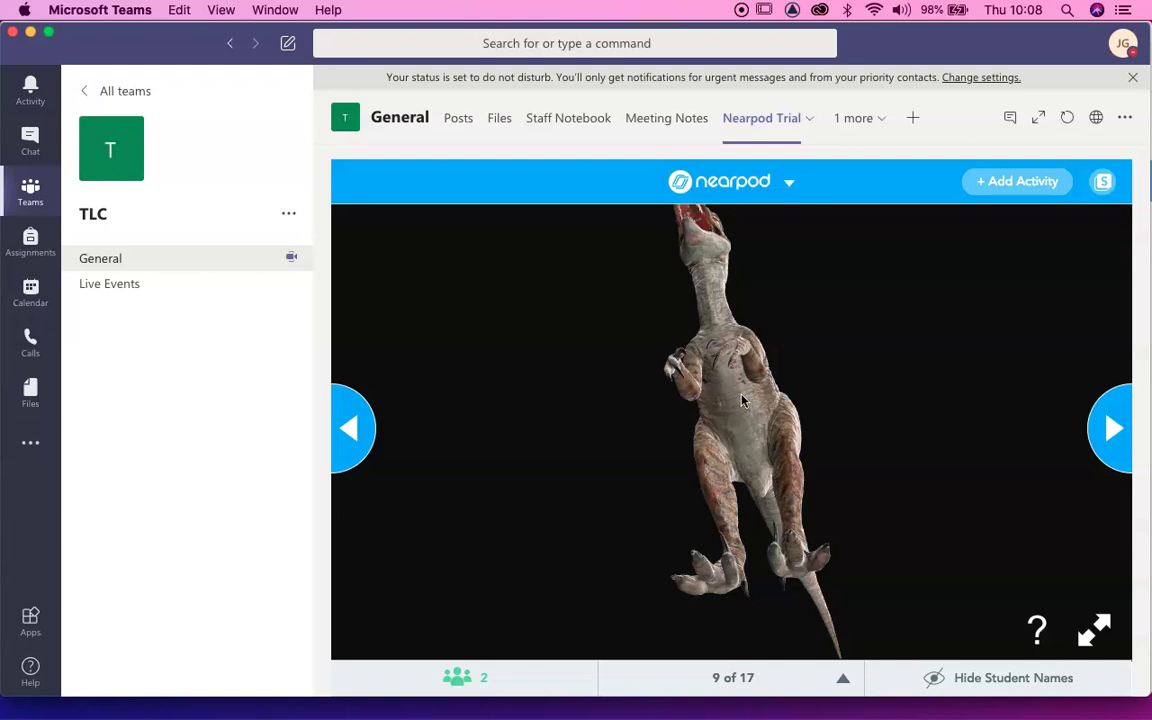
drag(742, 399, 660, 458)
Advance to the Area Builder on slide 10 and build a shape from six unit squares: a row of four with two centred above.
click(1112, 432)
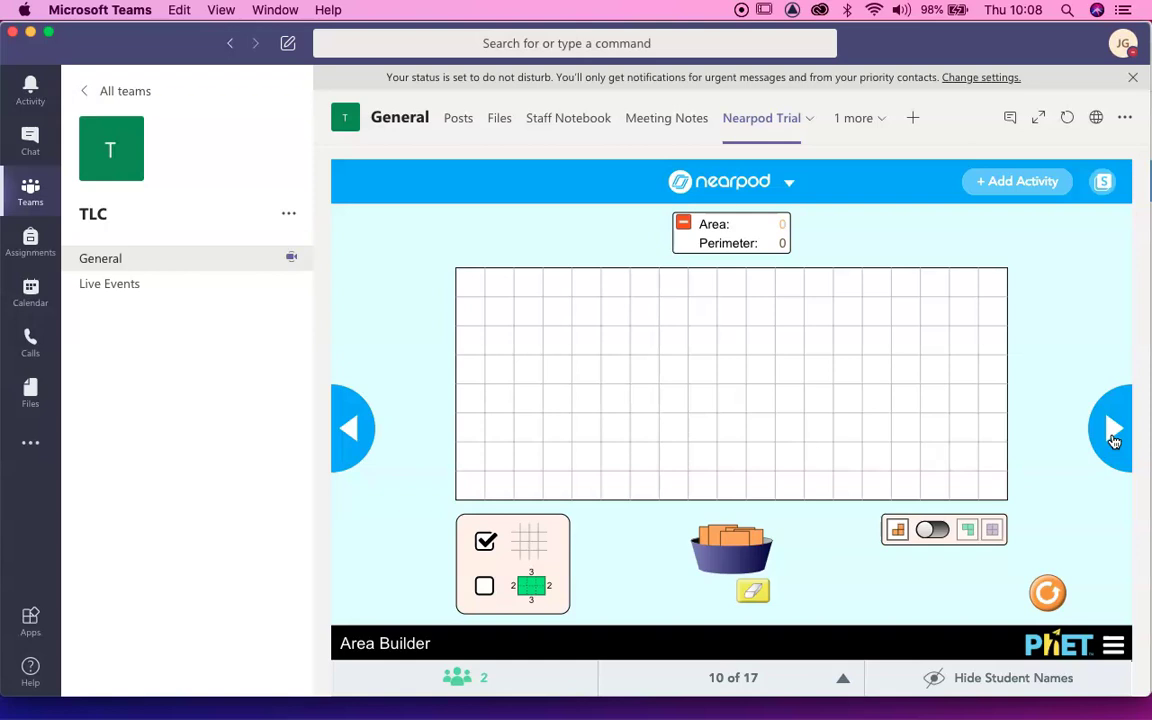
click(727, 557)
drag(727, 557, 706, 423)
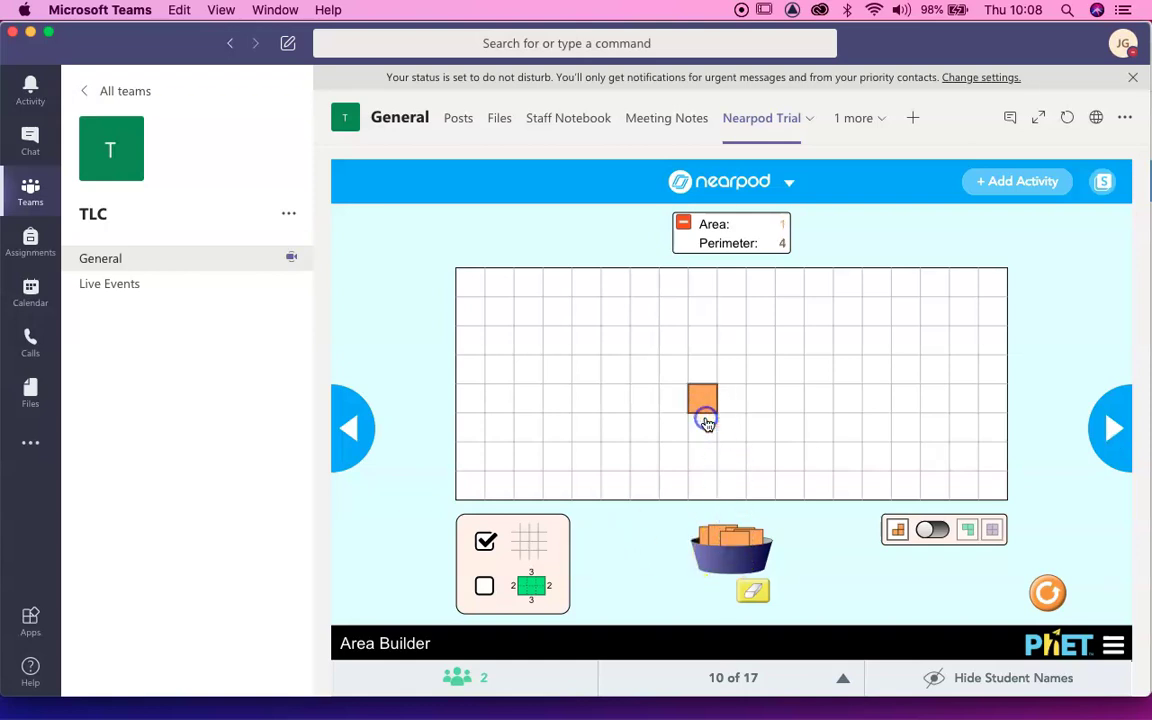
drag(733, 512, 700, 360)
drag(725, 535, 771, 380)
drag(738, 526, 730, 363)
drag(743, 530, 666, 396)
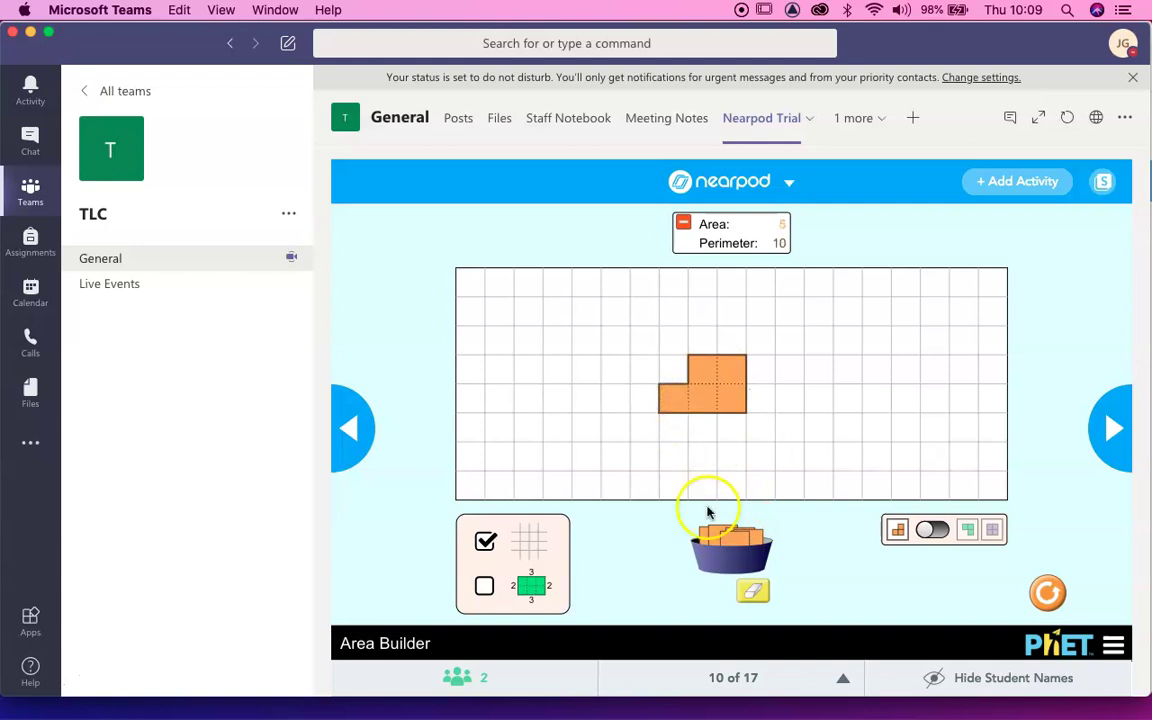
drag(707, 512, 758, 386)
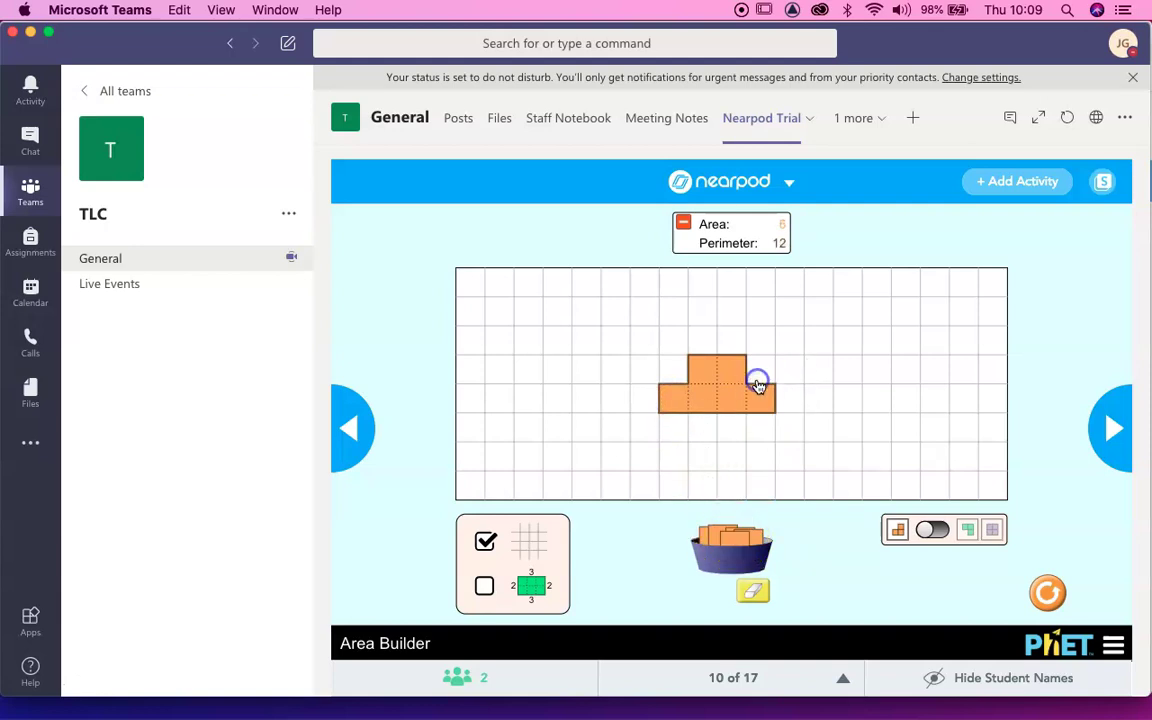
click(717, 527)
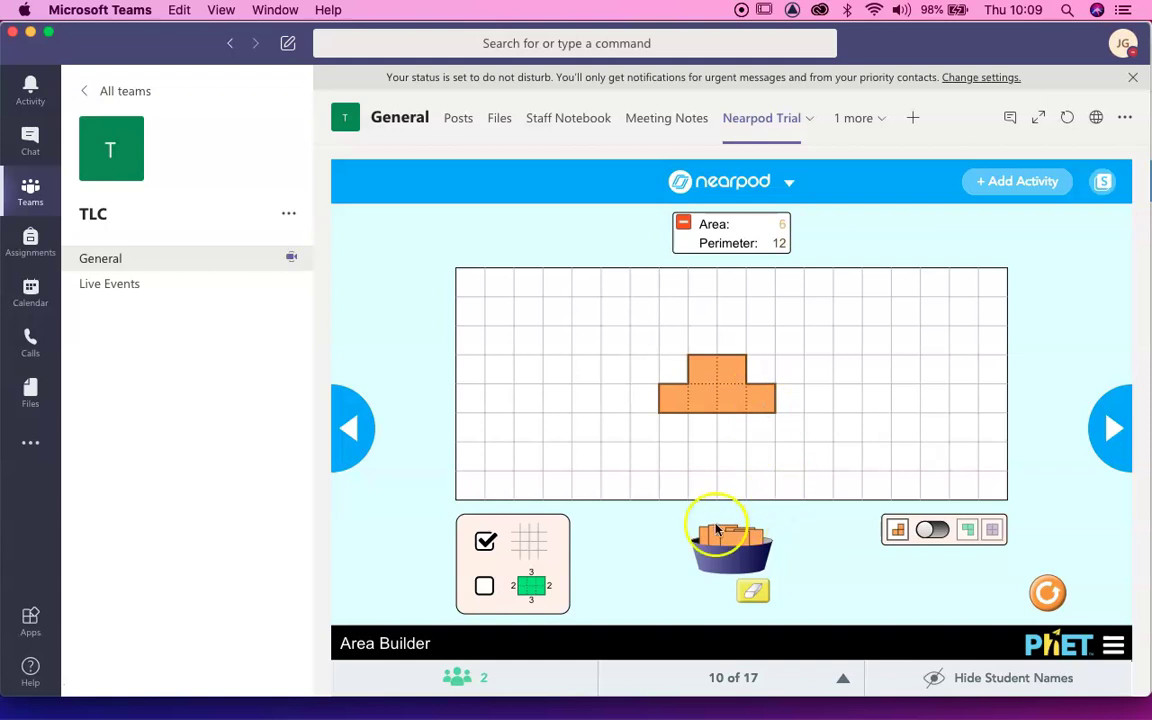
click(840, 458)
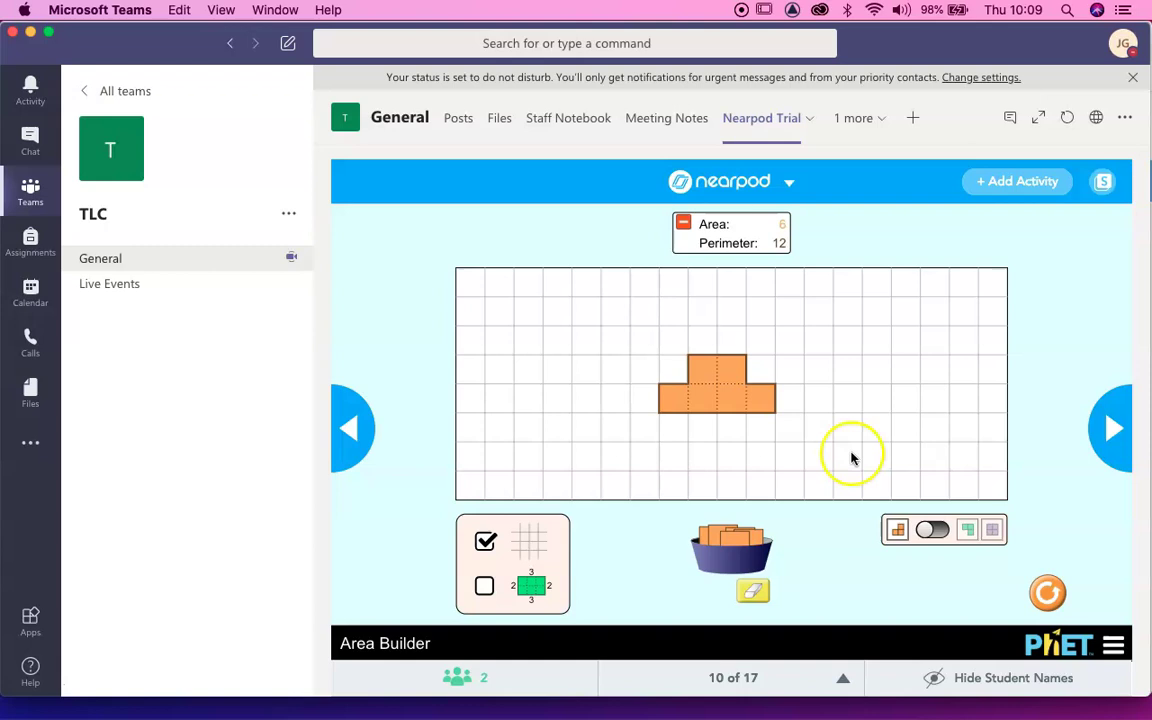
Advance to the 360-degree VR scene on slide 11 and look around from the minaret past the building to the gardens.
click(1108, 429)
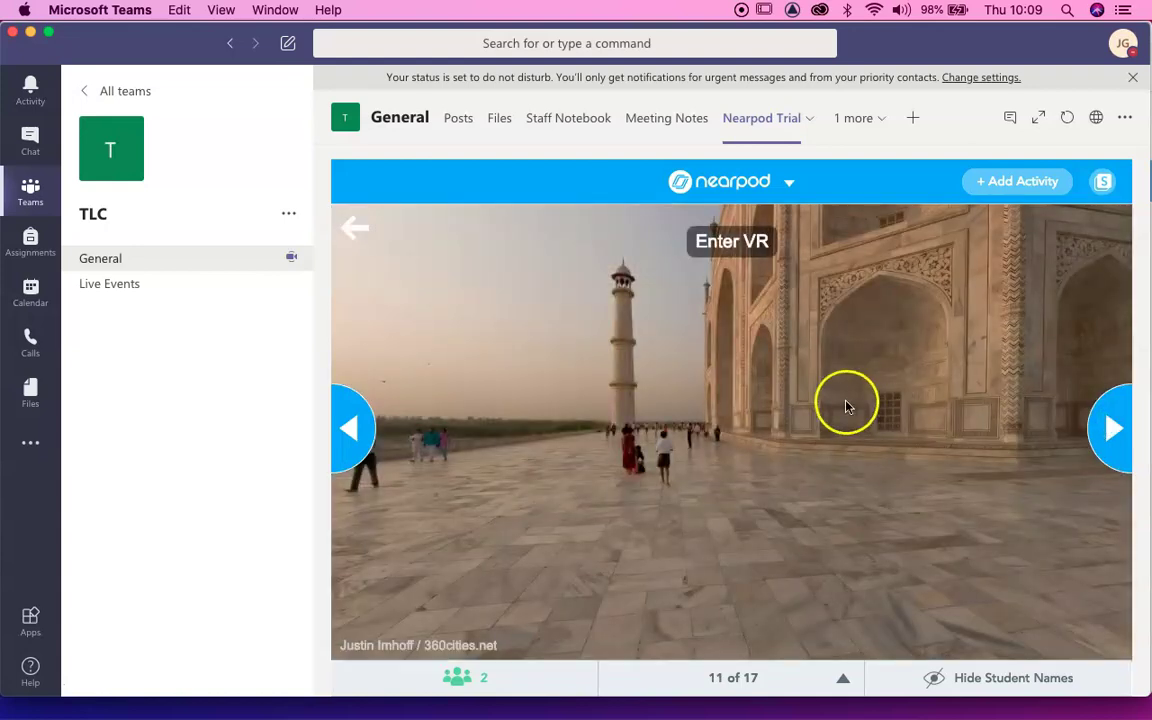
drag(848, 404, 625, 404)
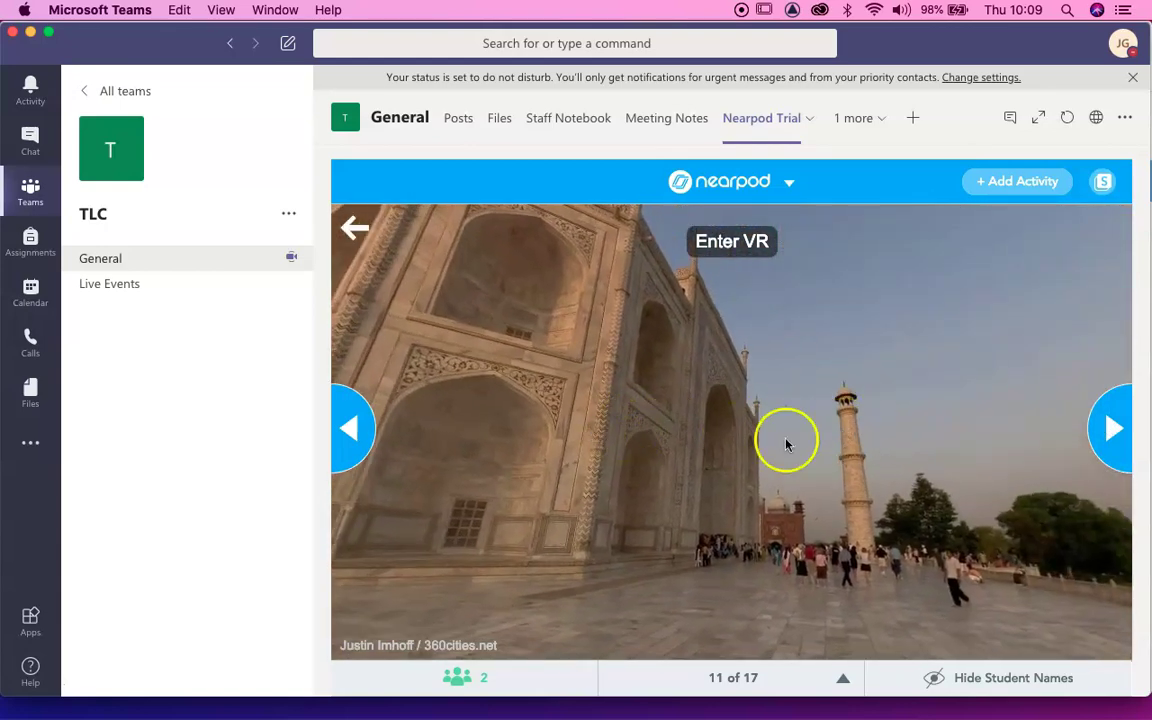
drag(784, 442, 643, 404)
drag(828, 443, 579, 424)
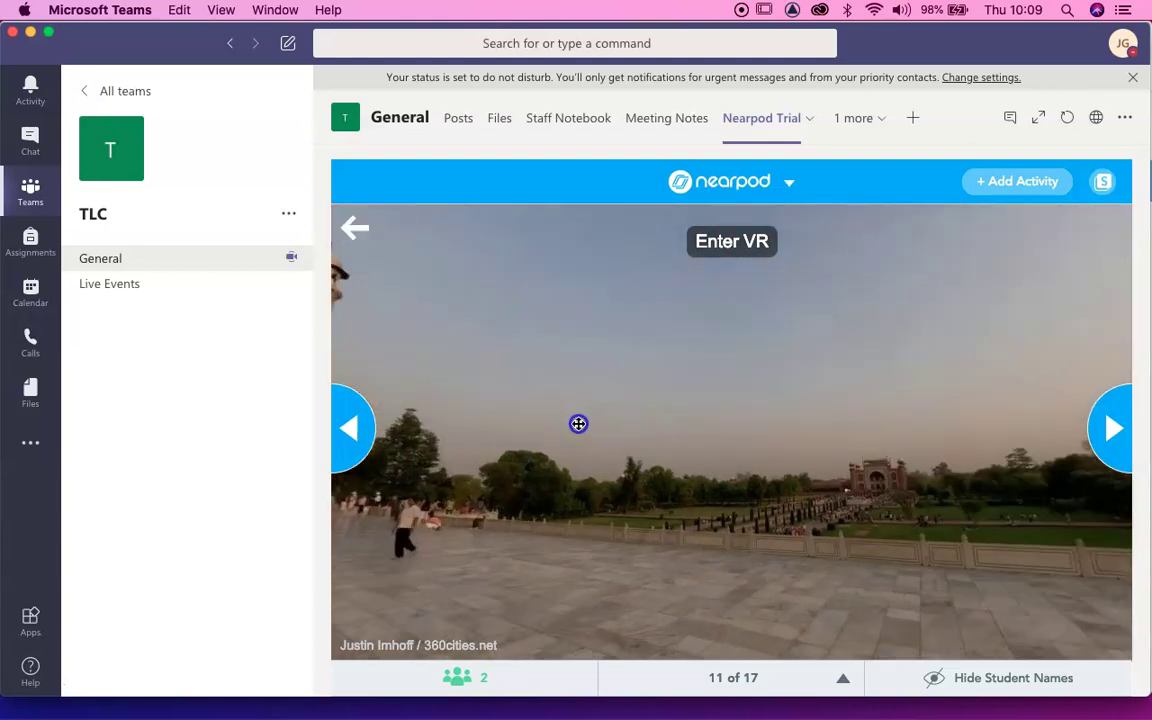
drag(792, 429, 607, 424)
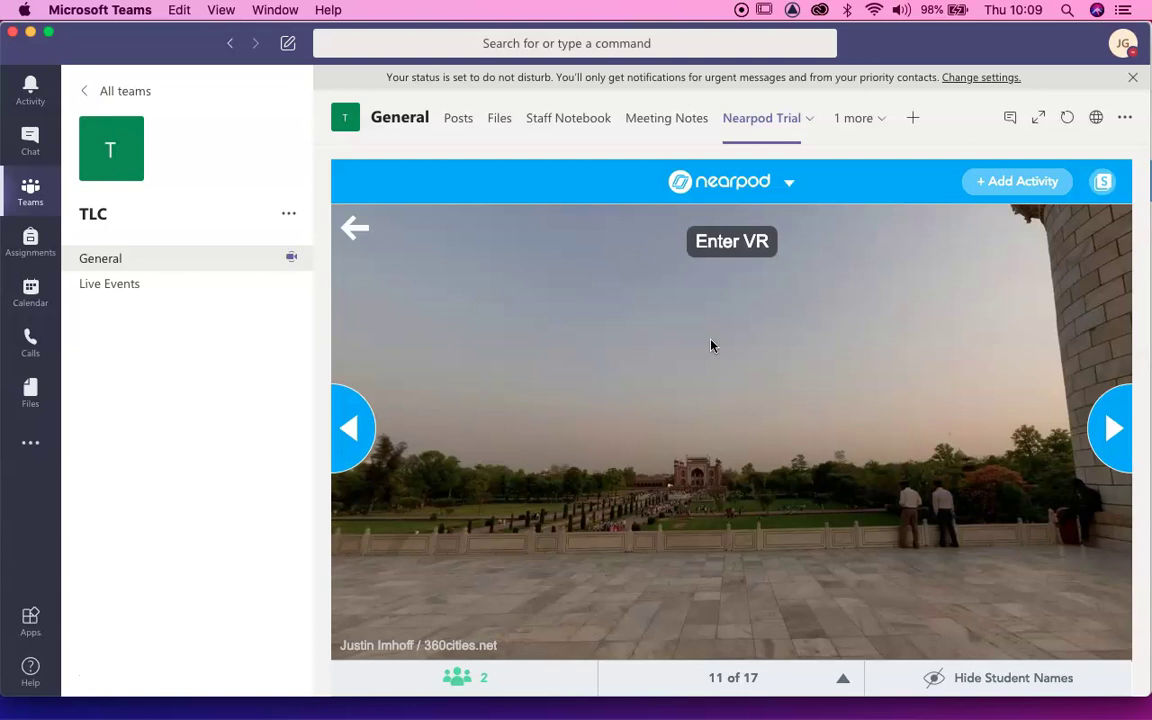
Advance to the Leaning Tower of Pisa, Italy presentation on slide 12 and go through its content down to the Origin section.
click(1113, 424)
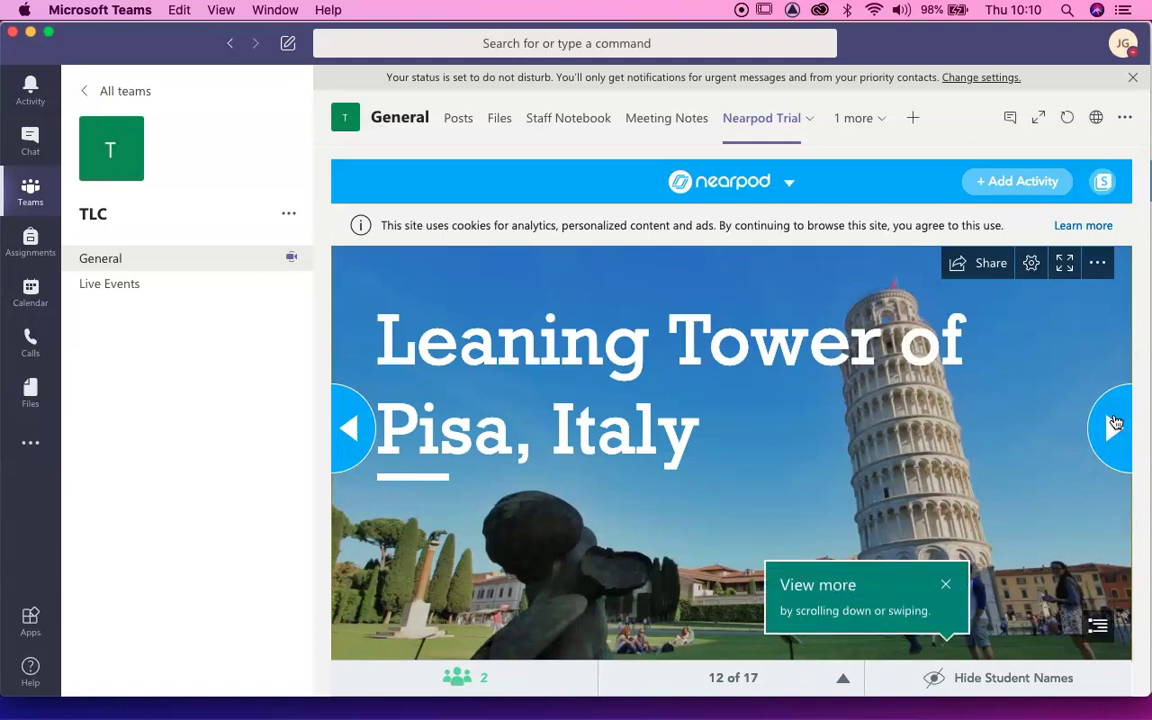
scroll(893, 442, down, 5)
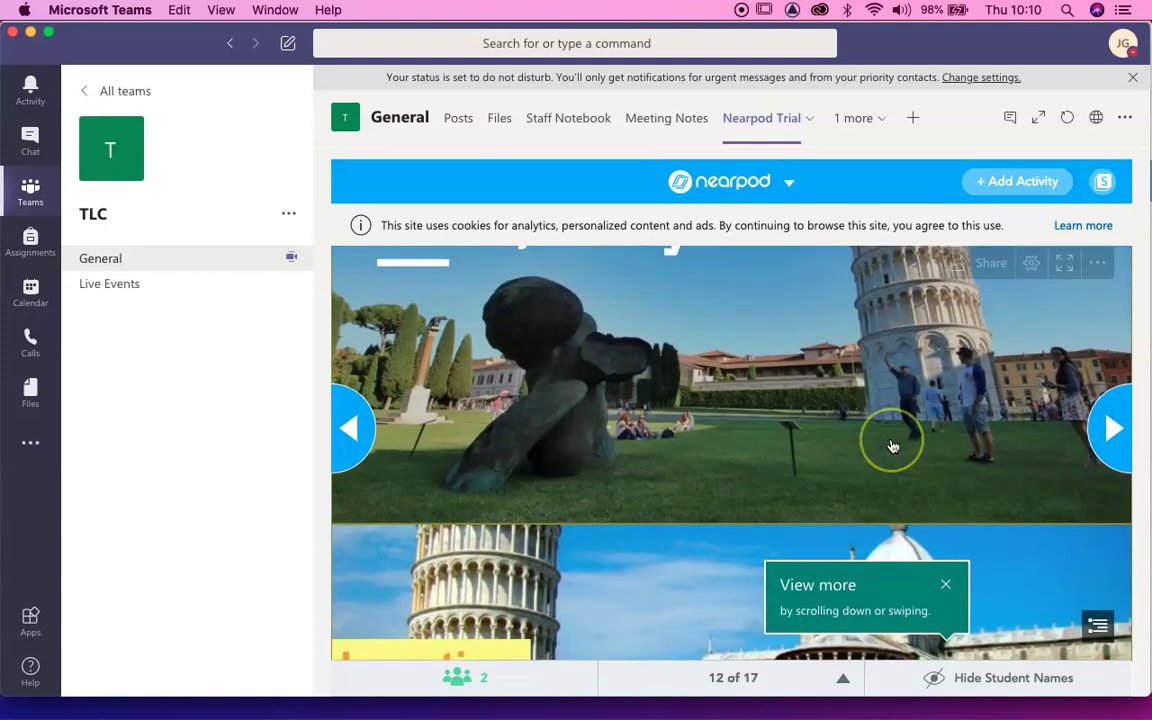
scroll(893, 446, down, 5)
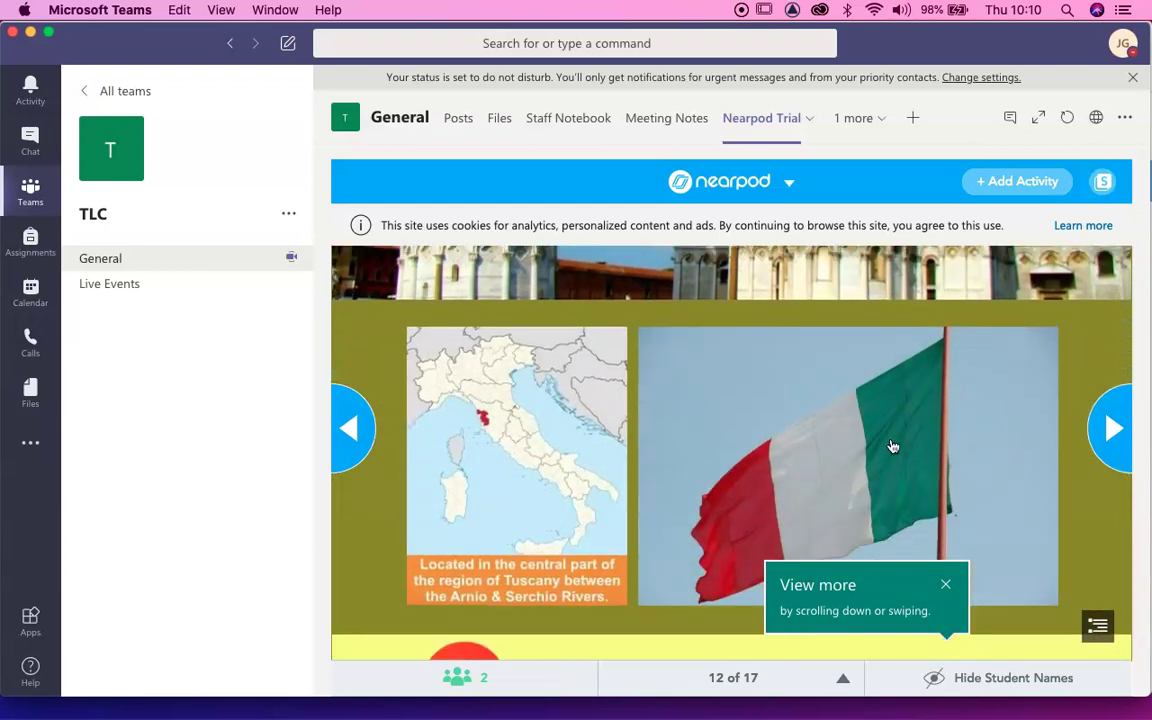
scroll(893, 446, down, 6)
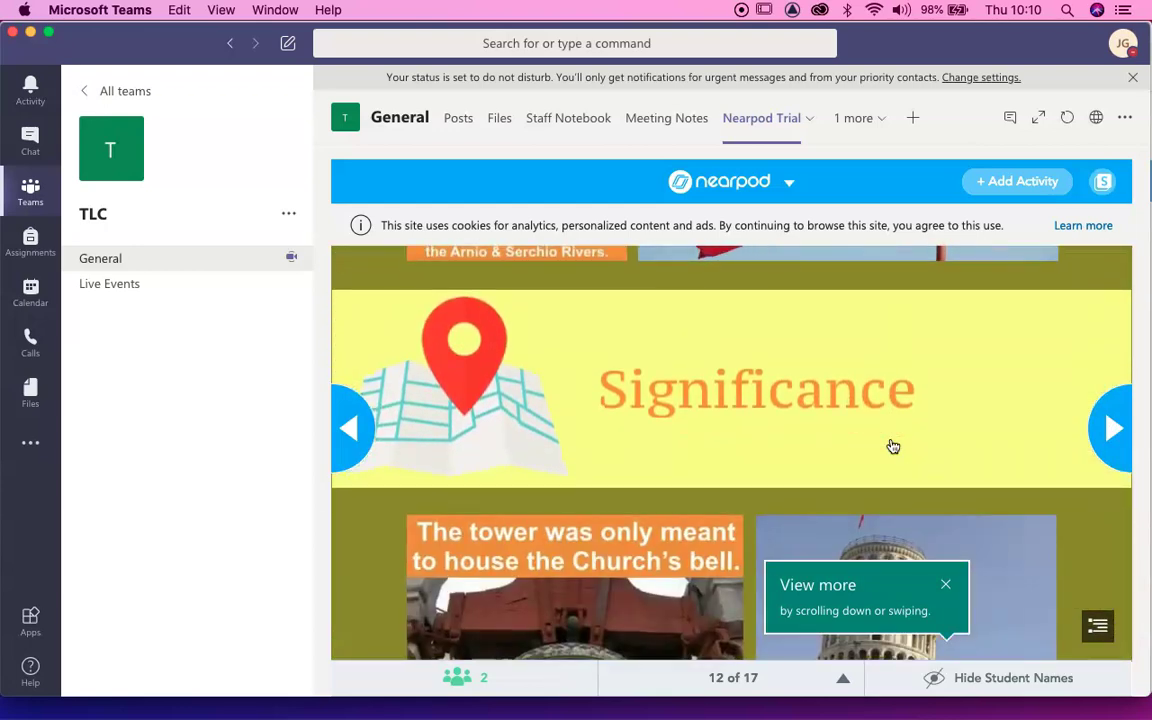
scroll(893, 446, down, 2)
scroll(893, 446, down, 4)
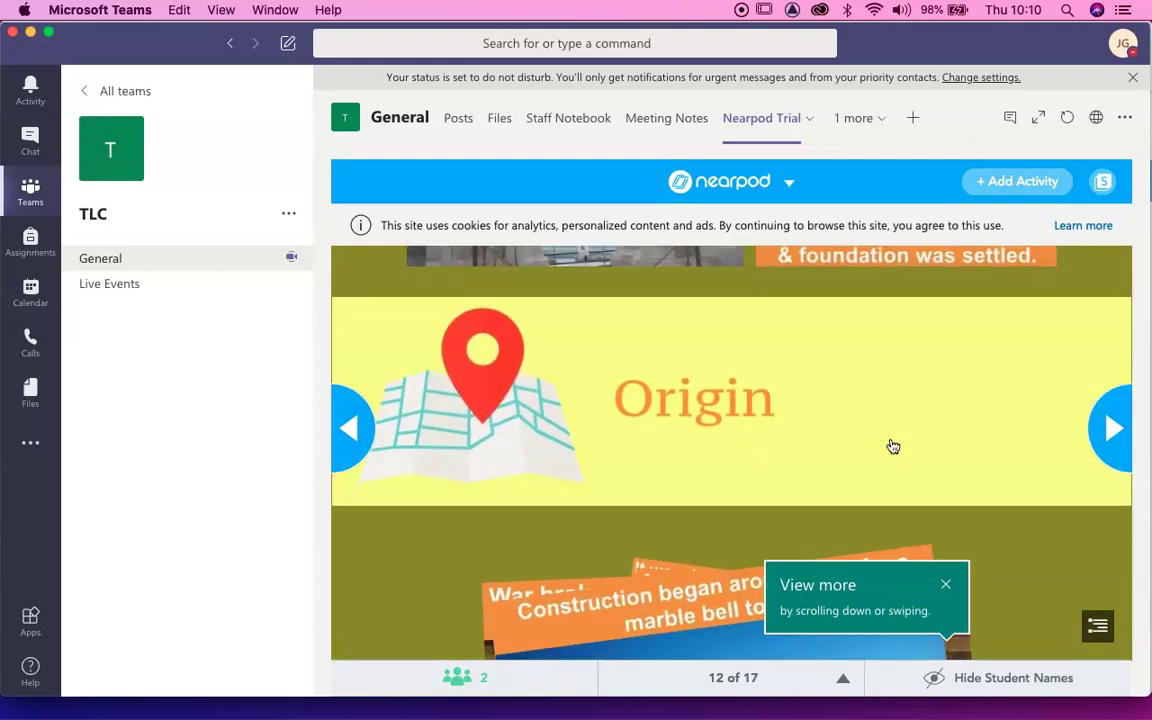
Return to the Pisa presentation's title and advance through the Web Links and Activity slides to the Collaborate Board on slide 15.
scroll(893, 446, up, 15)
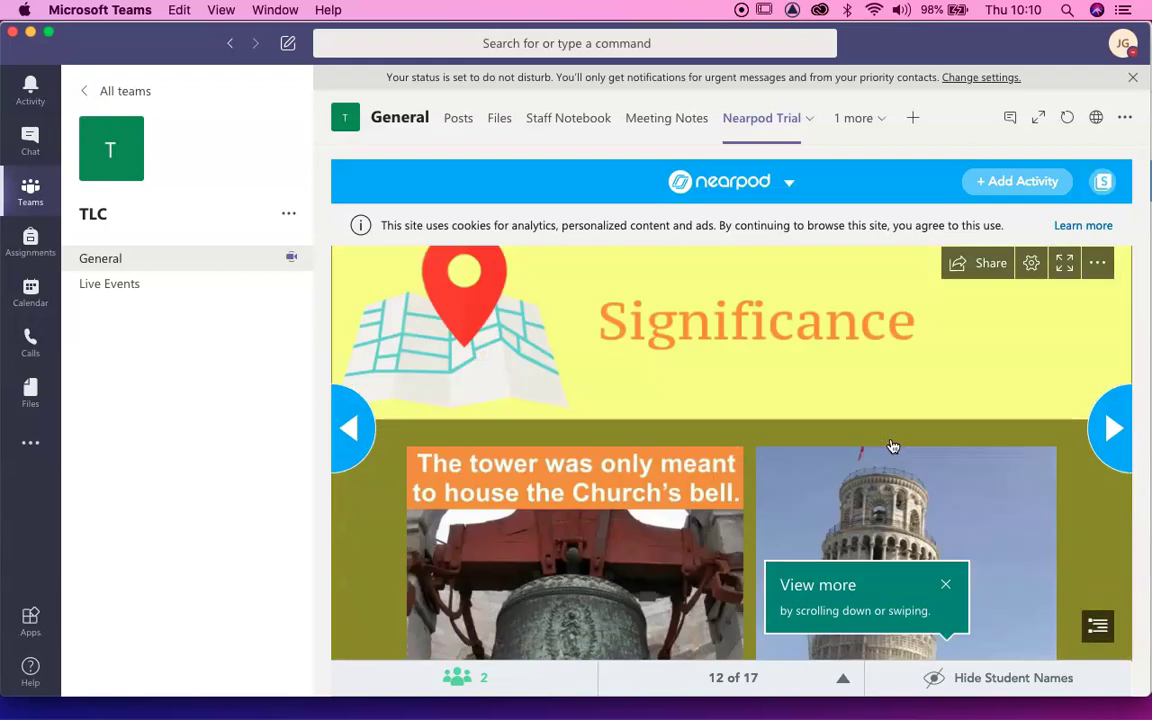
scroll(893, 446, up, 2)
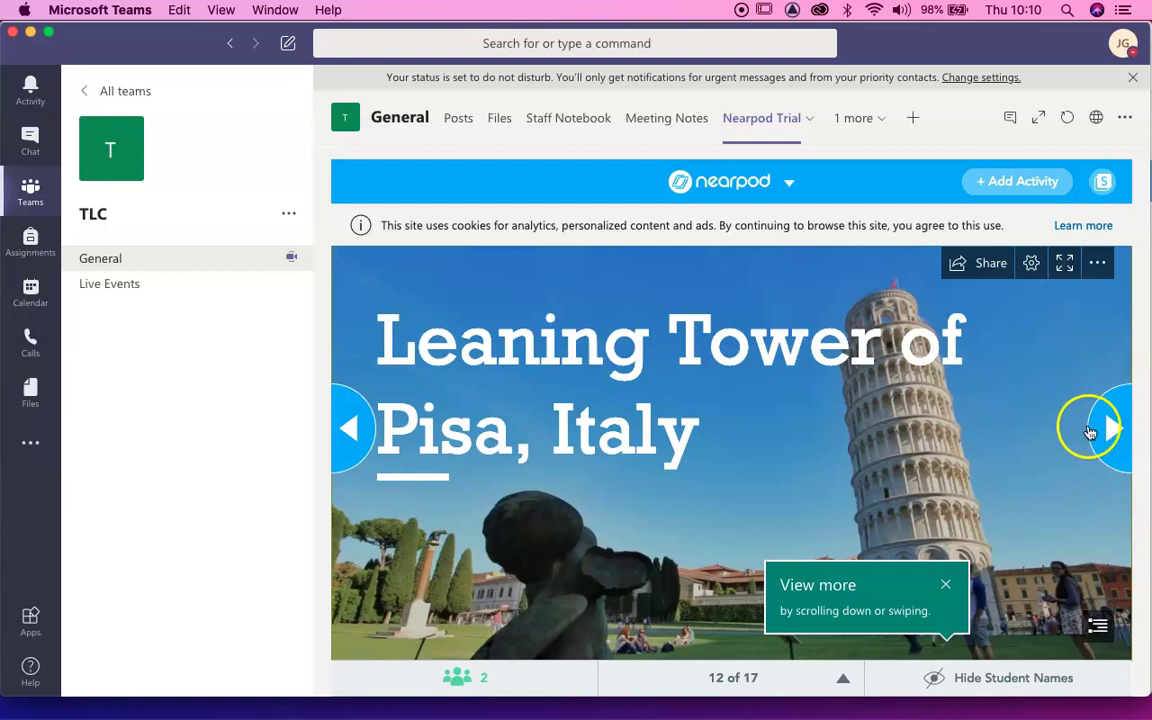
click(1110, 430)
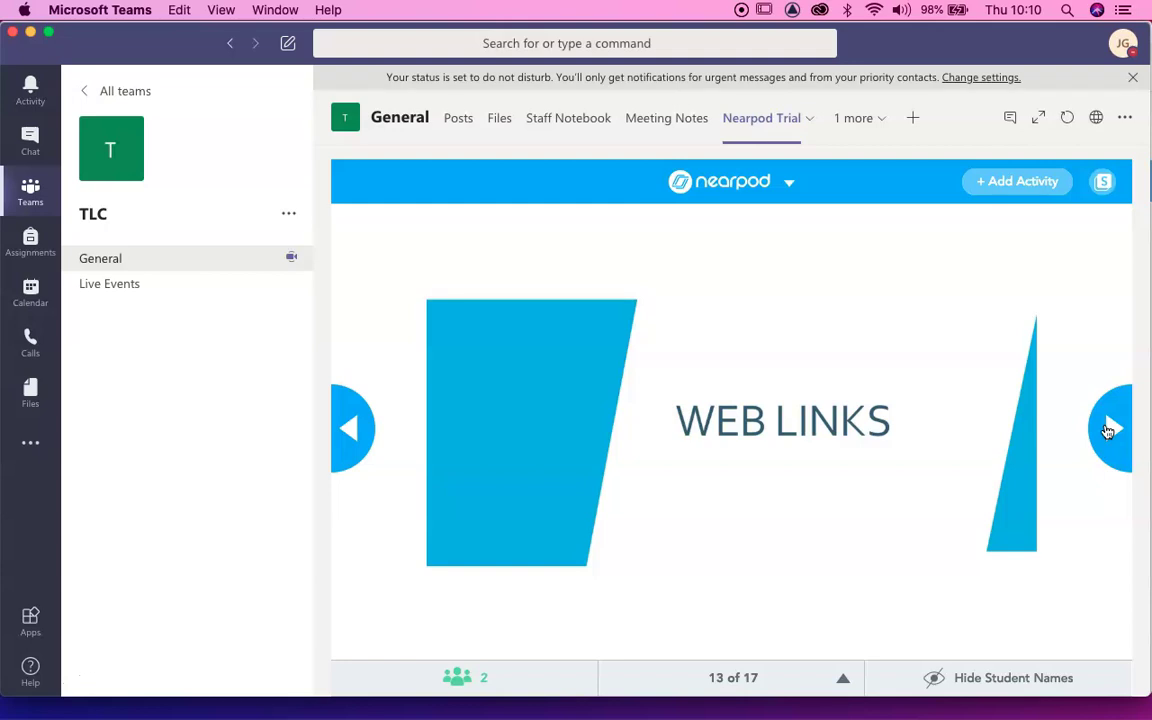
click(1107, 430)
click(1107, 429)
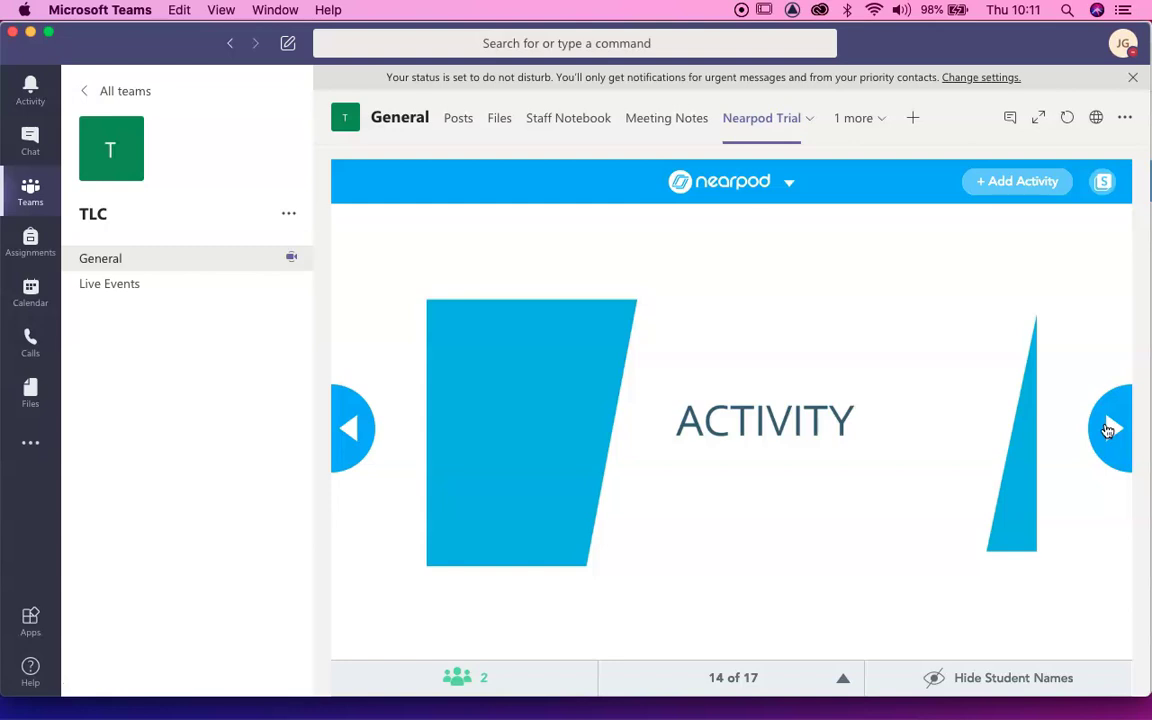
click(1107, 429)
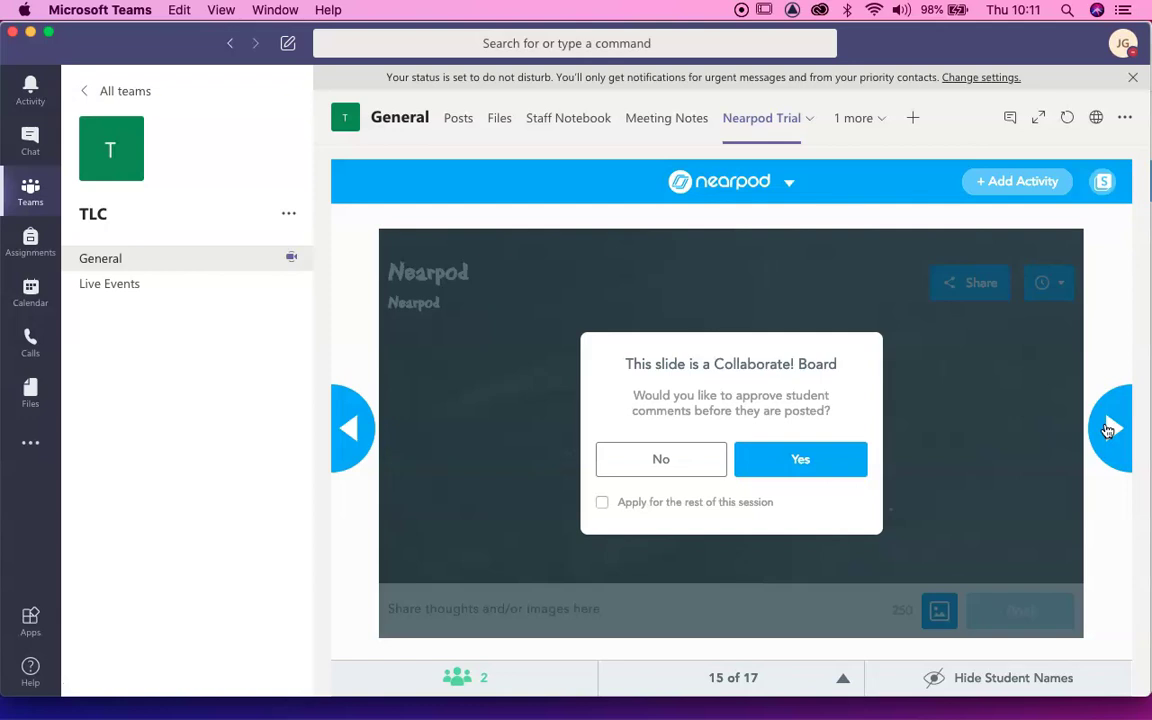
Require approval of student comments on the Collaborate Board and approve both pending posts so they appear on the board.
click(818, 472)
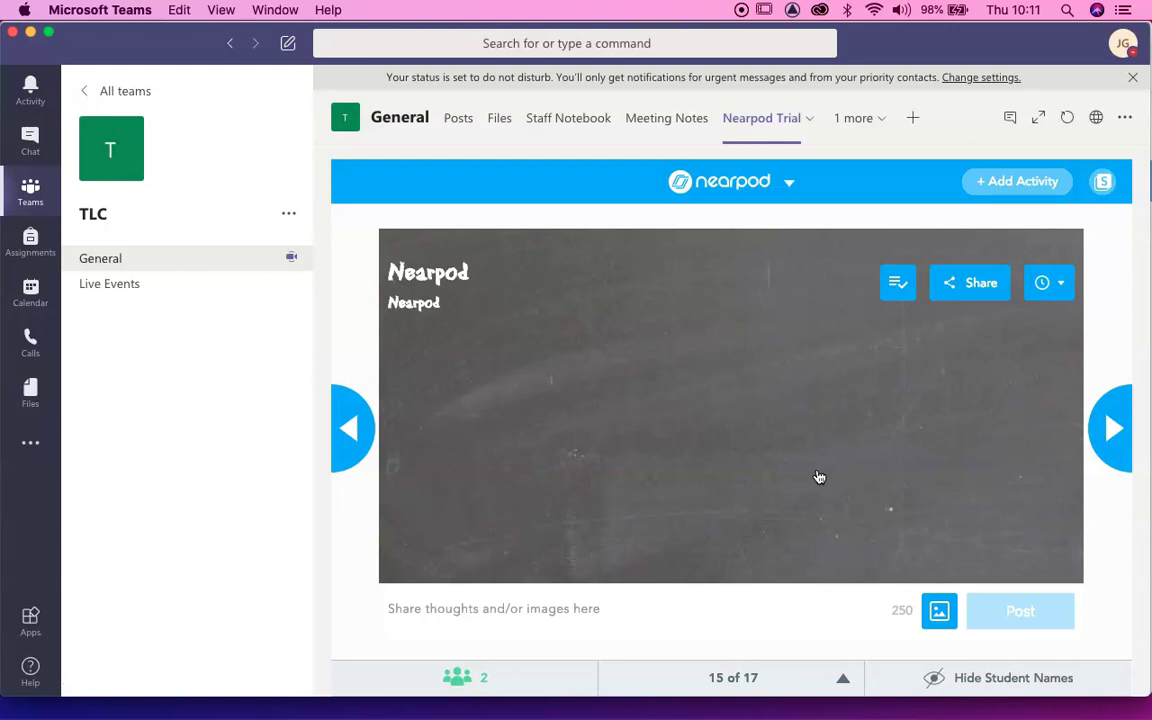
click(824, 462)
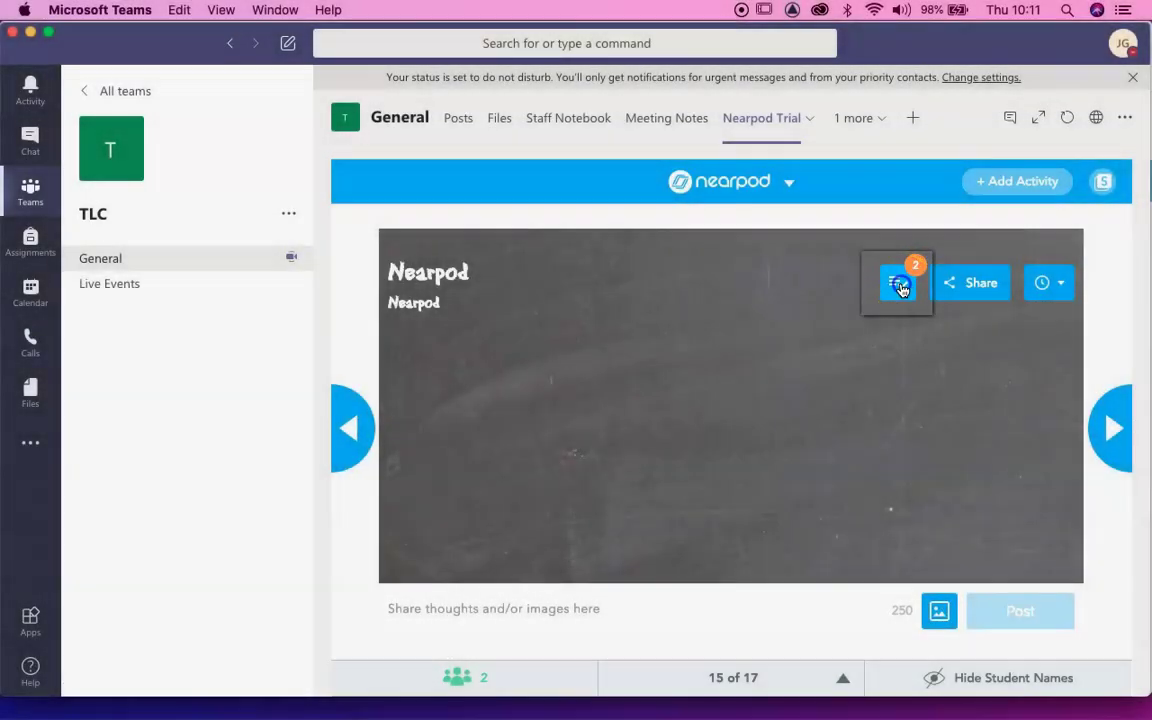
click(900, 284)
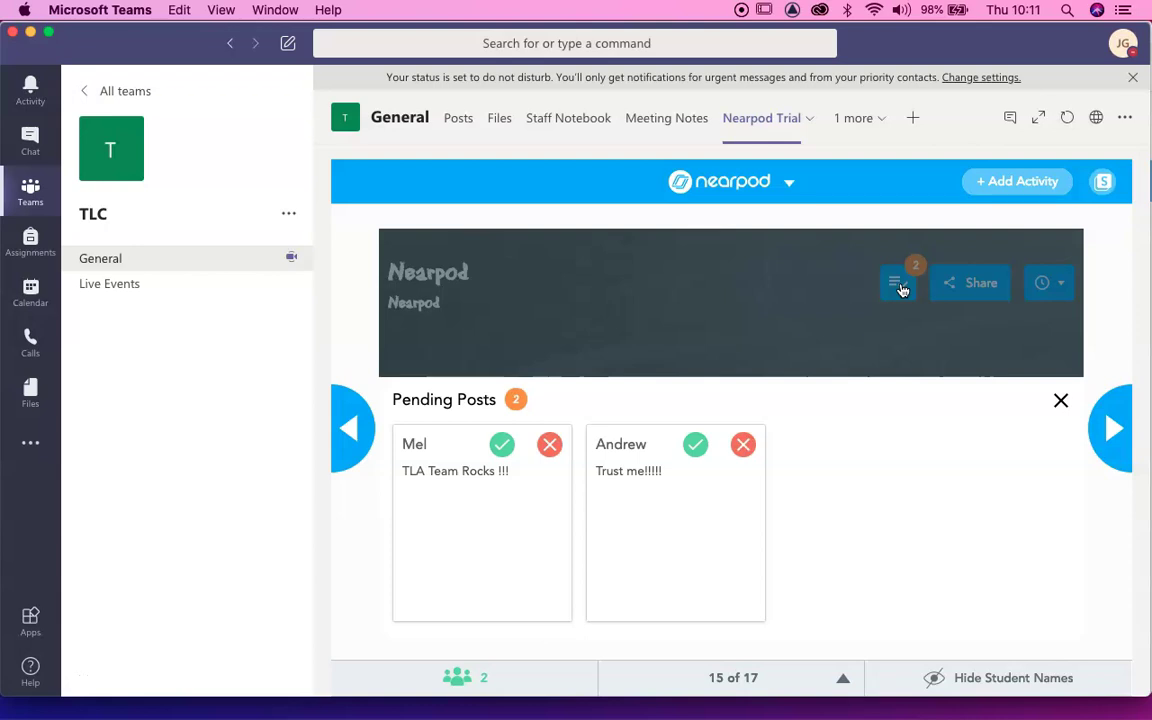
click(502, 444)
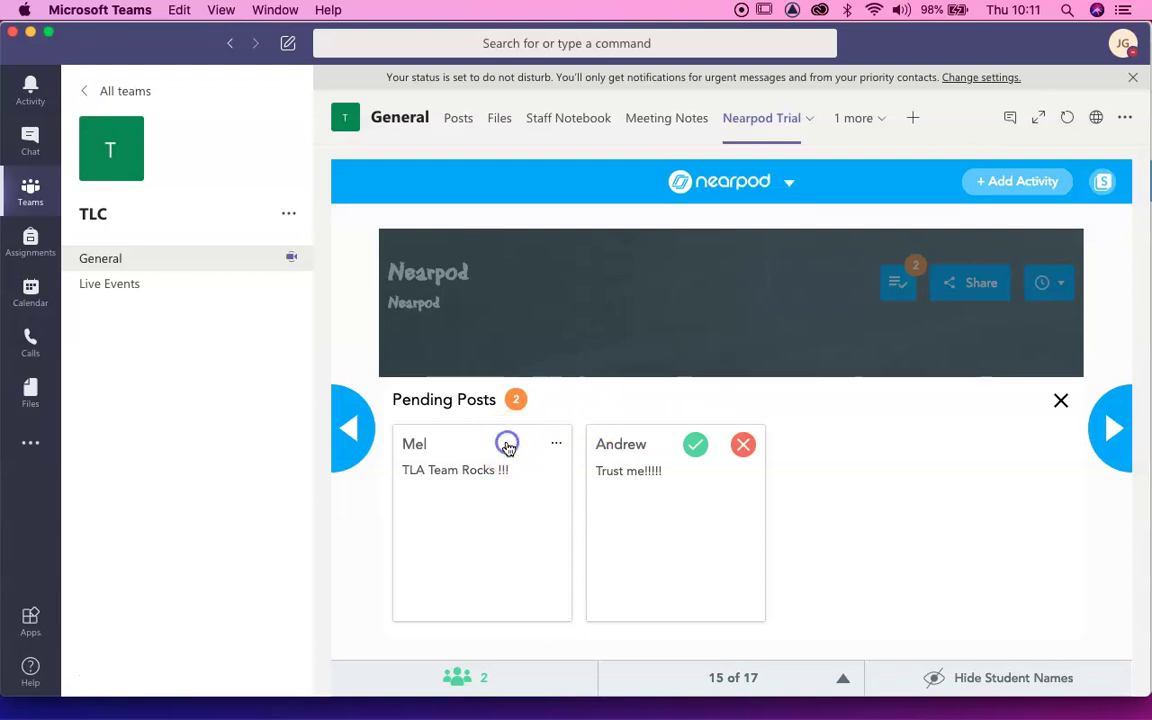
click(502, 444)
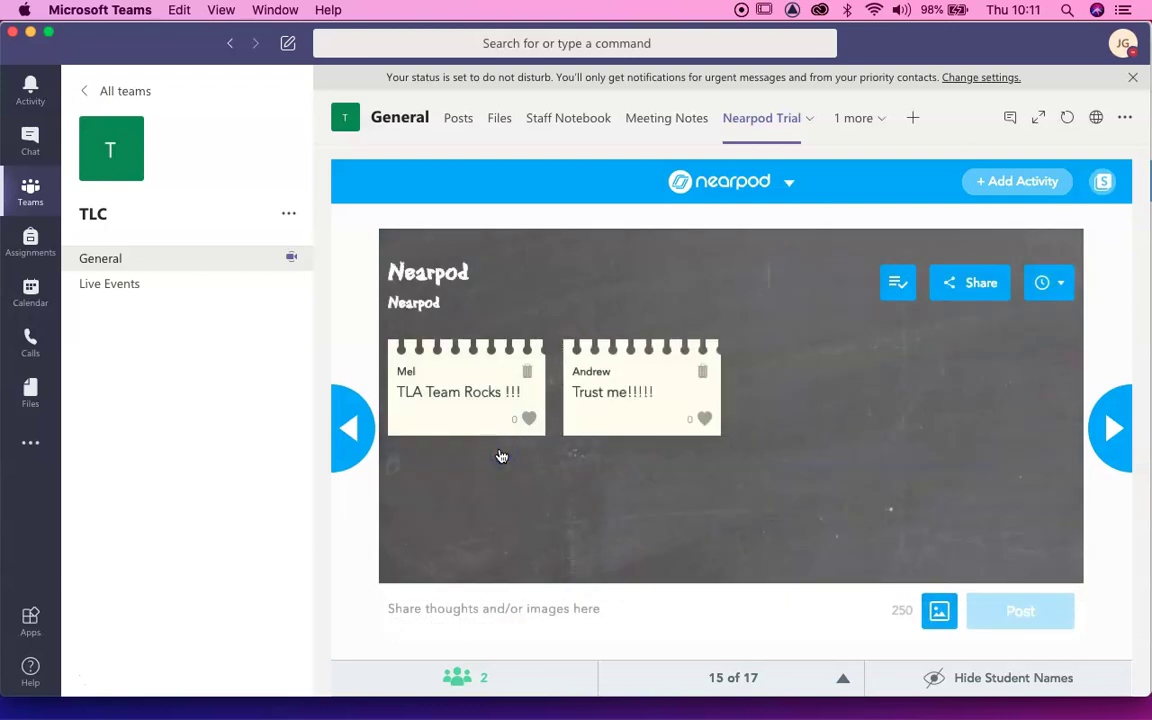
click(471, 612)
Advance through the "Do you like Nearpod?" poll to the Lesson Launch slide 17 and show the activity types that can be added live.
click(1113, 430)
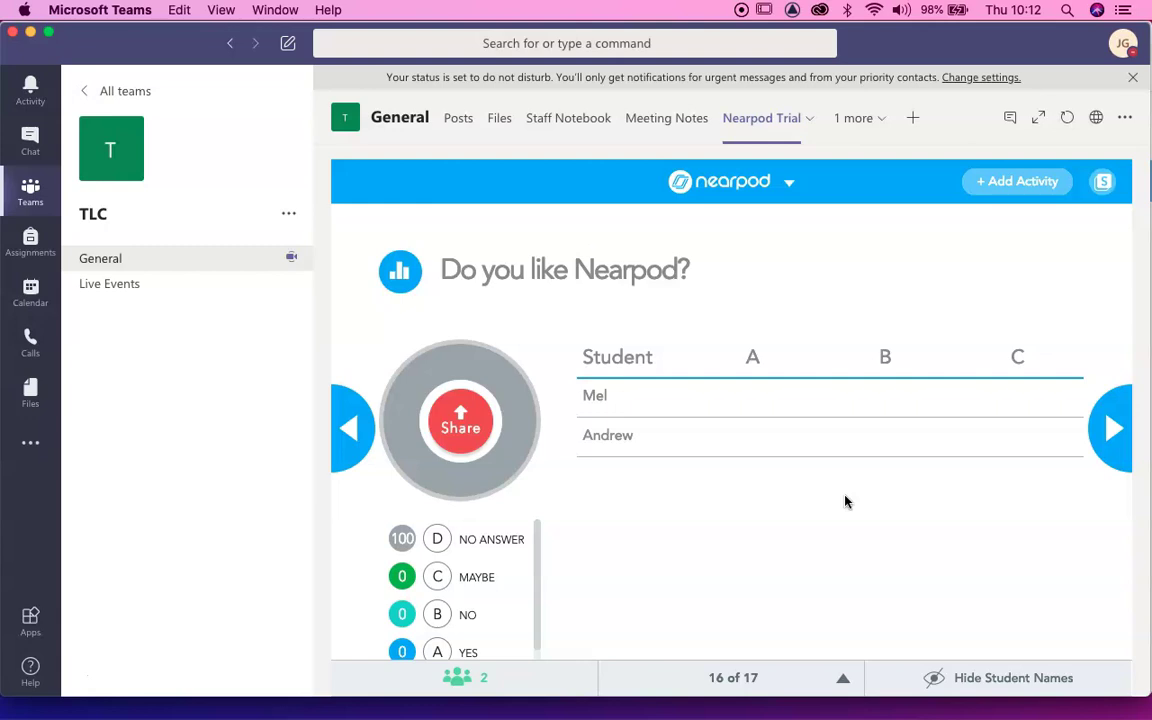
click(937, 445)
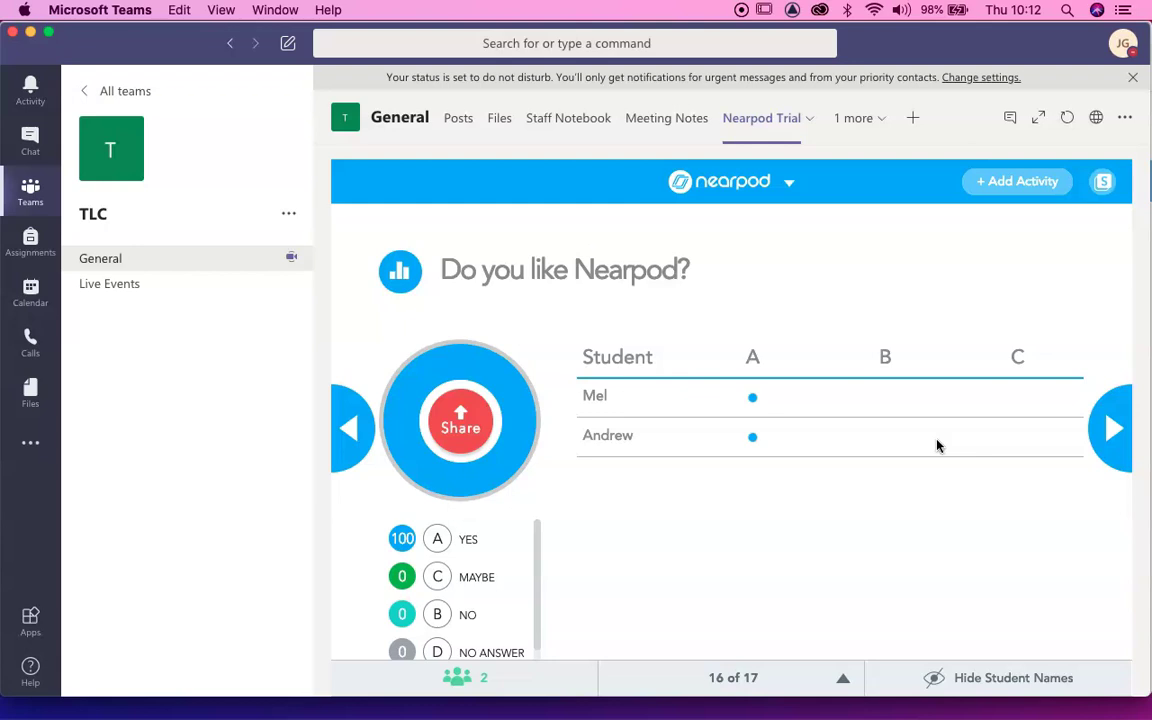
click(1099, 438)
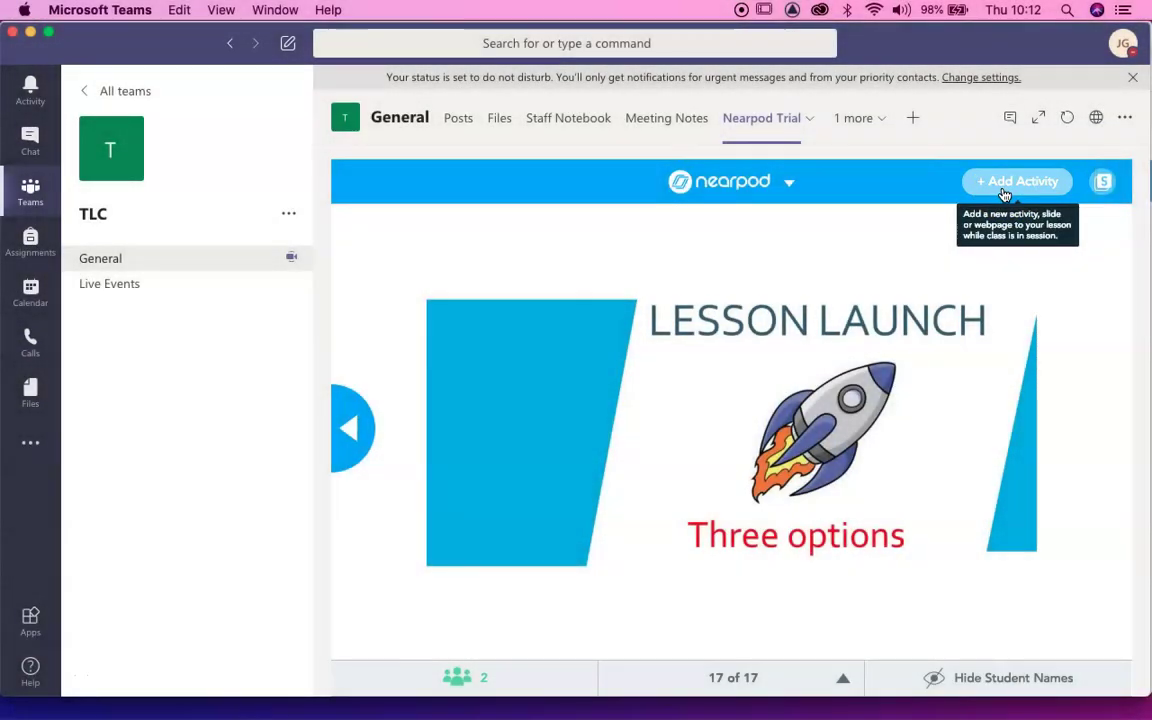
click(1004, 193)
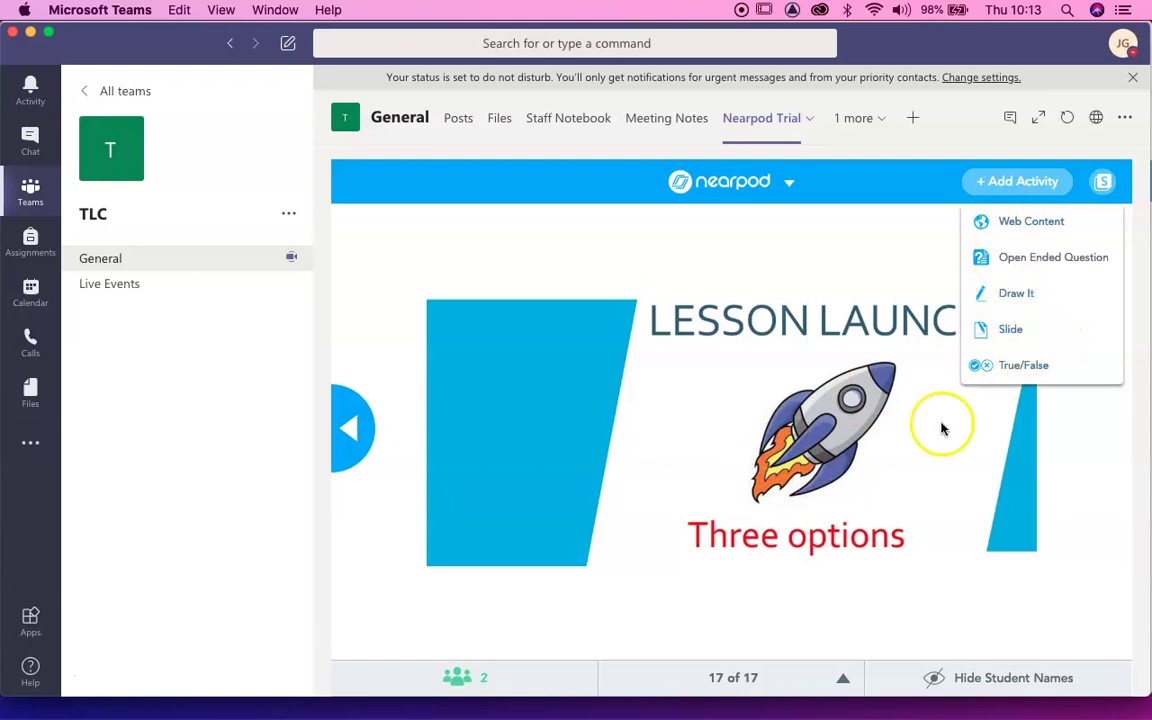
click(810, 342)
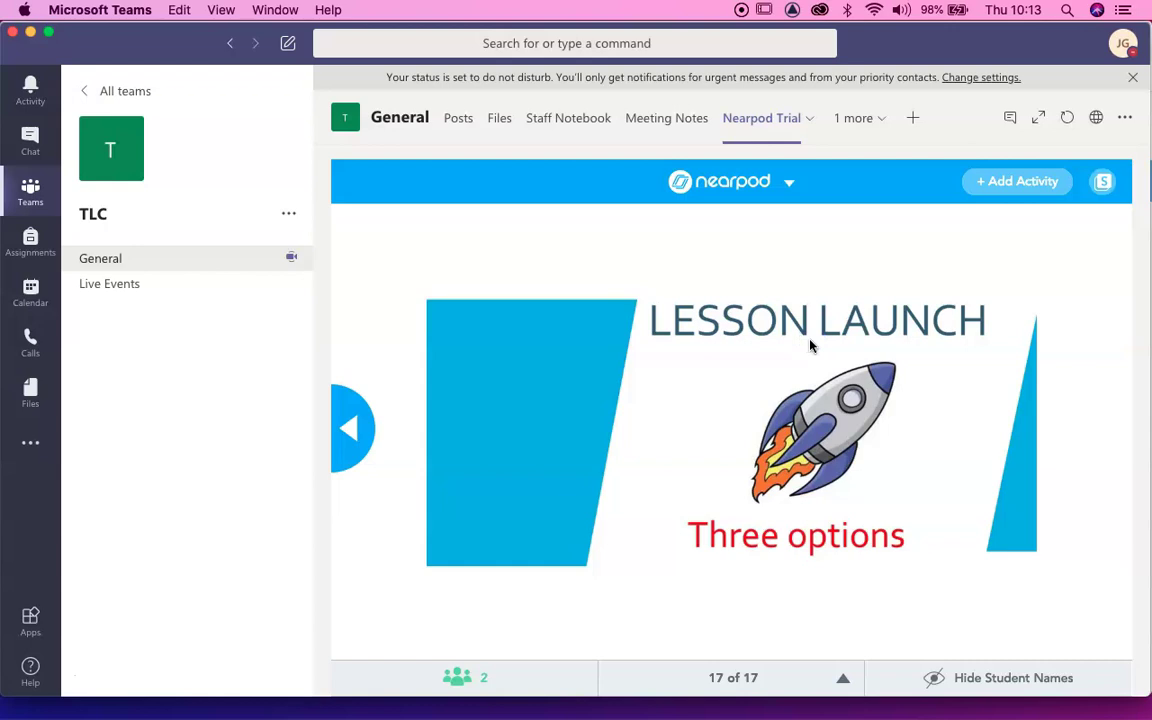
Go back through the lesson from slide 17 to the Student List on slide 1.
click(340, 428)
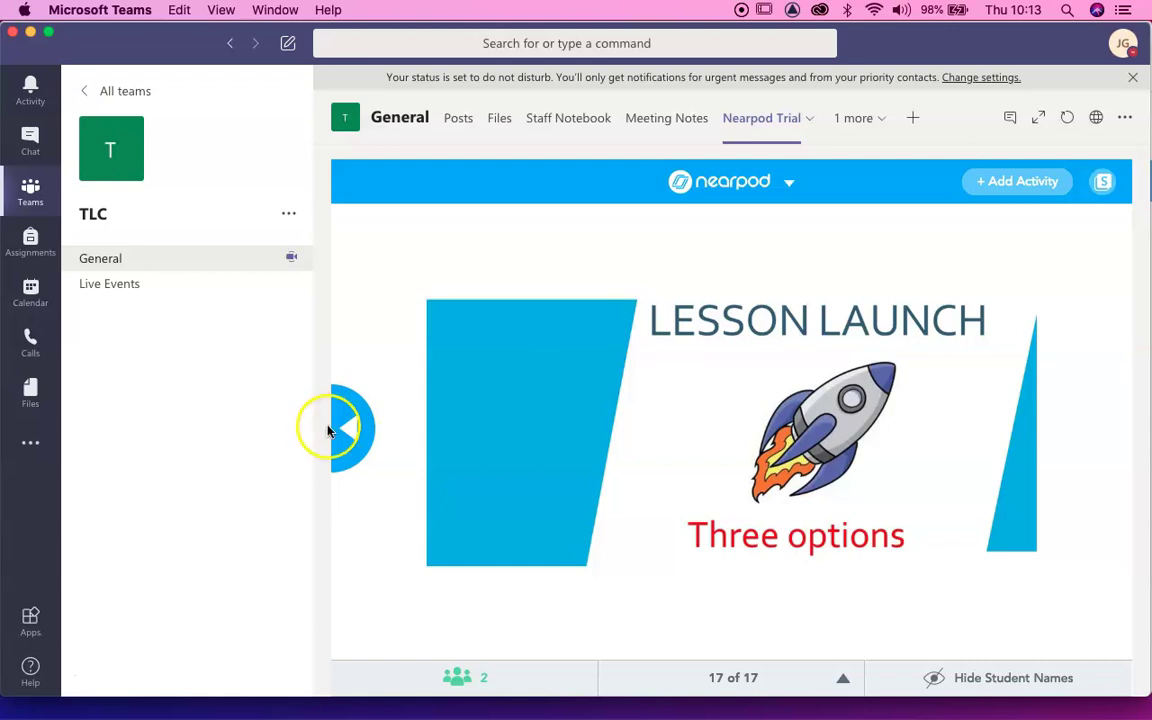
click(350, 434)
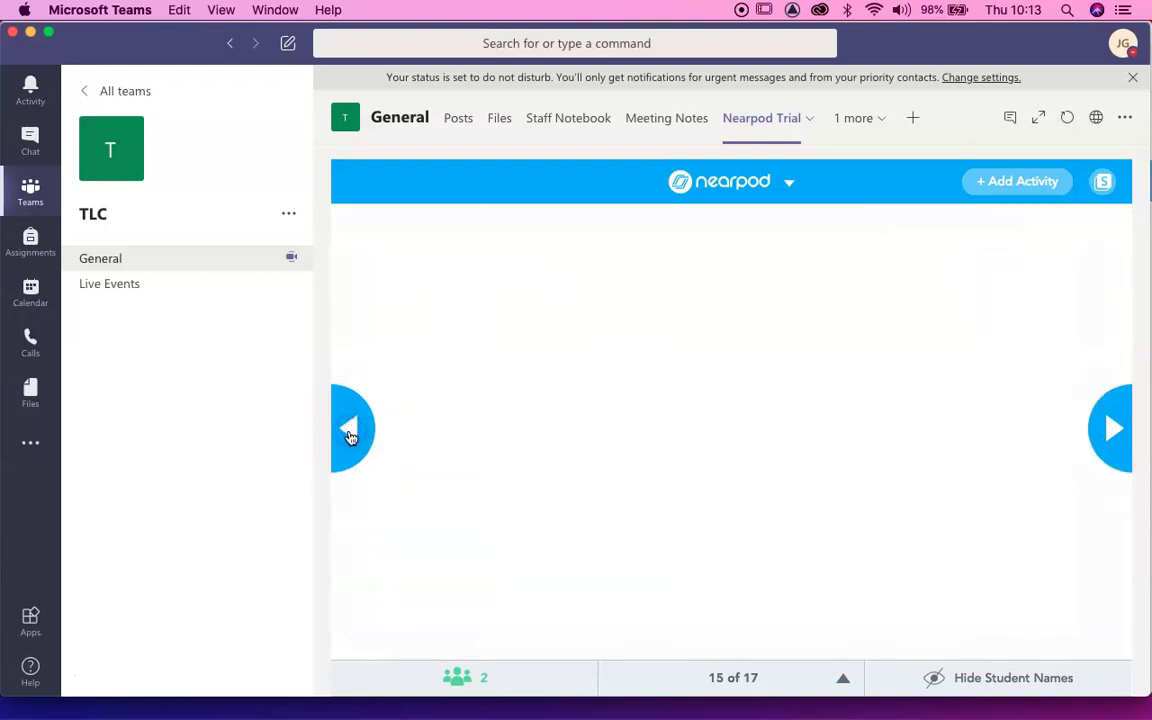
click(350, 432)
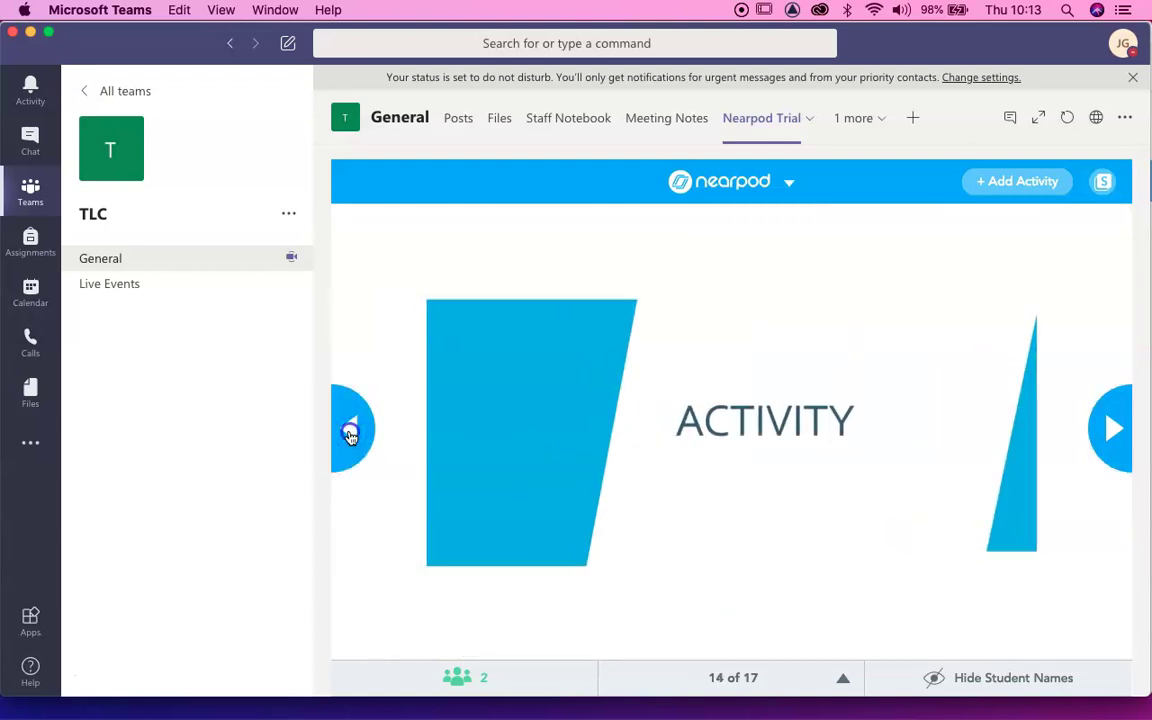
click(350, 432)
click(350, 432)
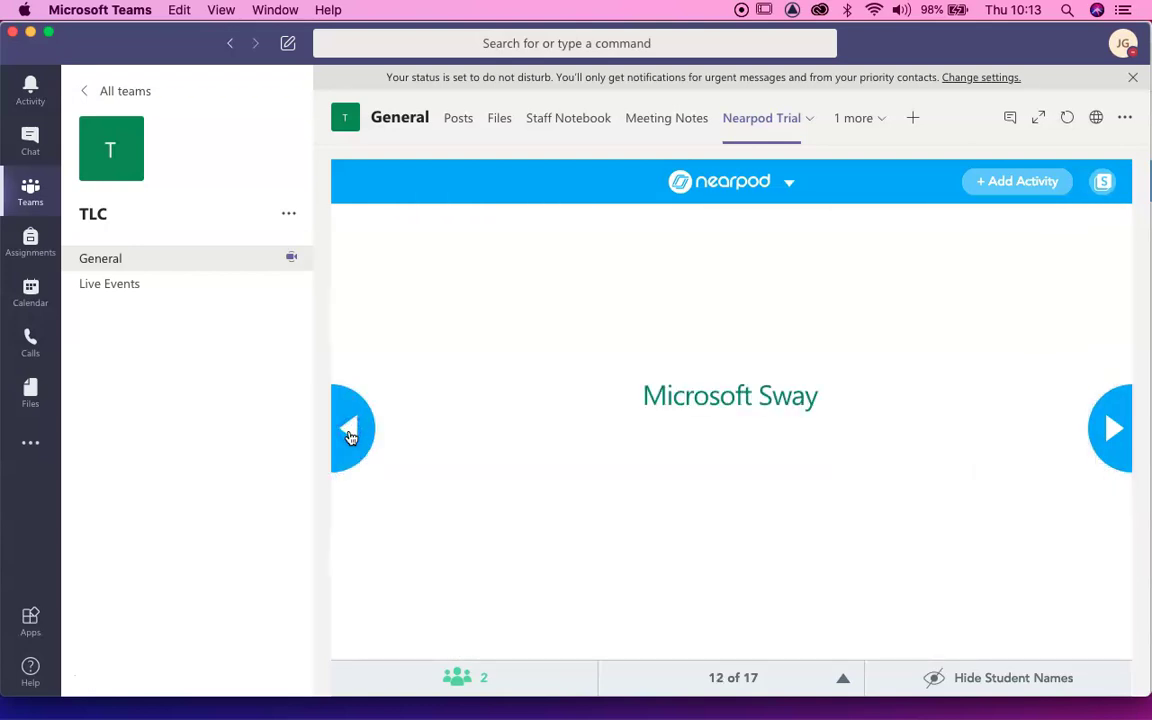
click(350, 435)
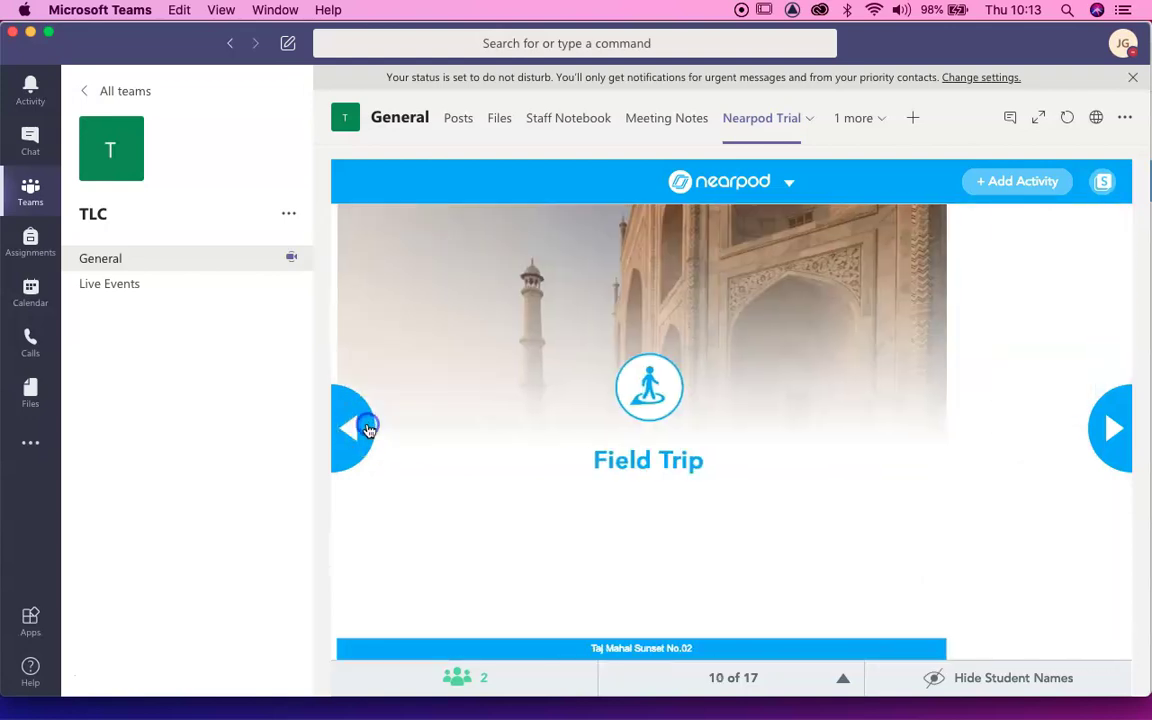
click(367, 430)
click(367, 430)
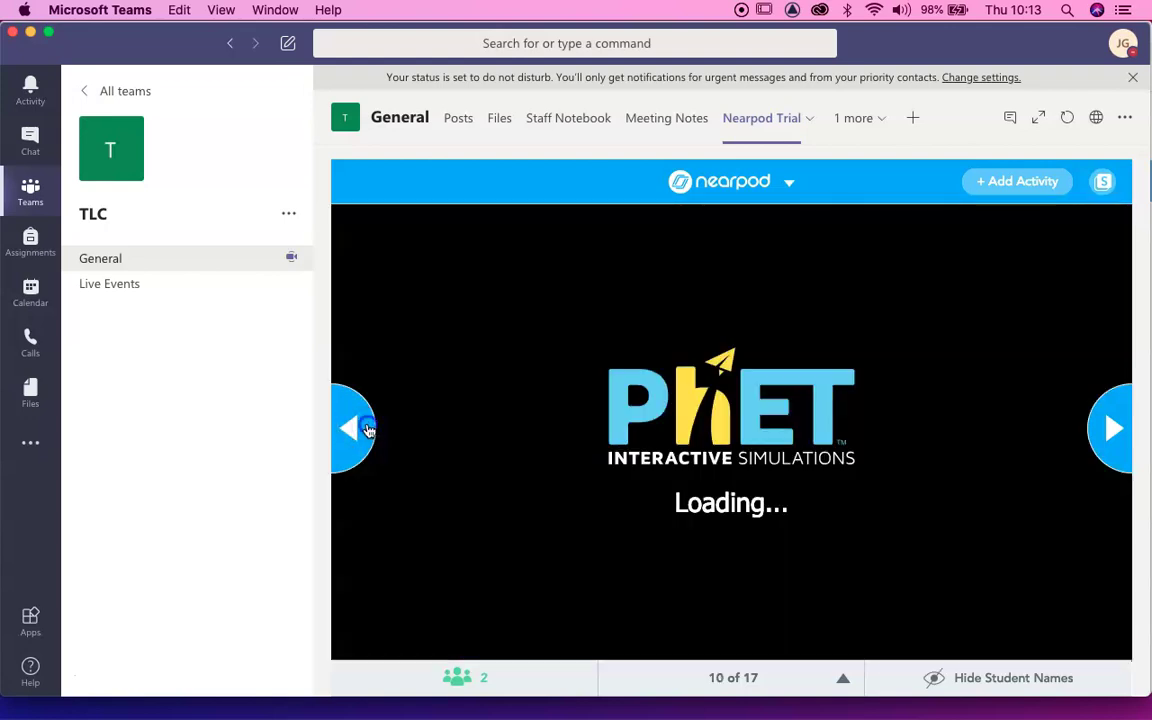
click(362, 428)
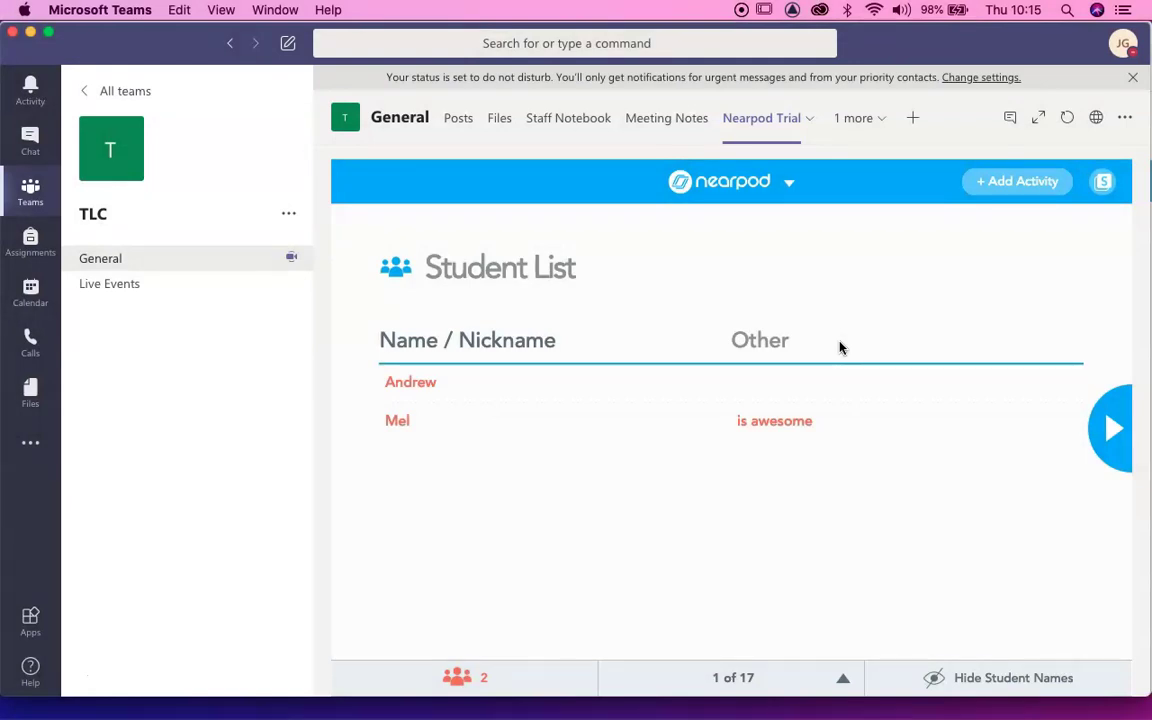
Show the option to email the presentation's assessment report, and close its confirmation without sending.
click(787, 184)
click(756, 225)
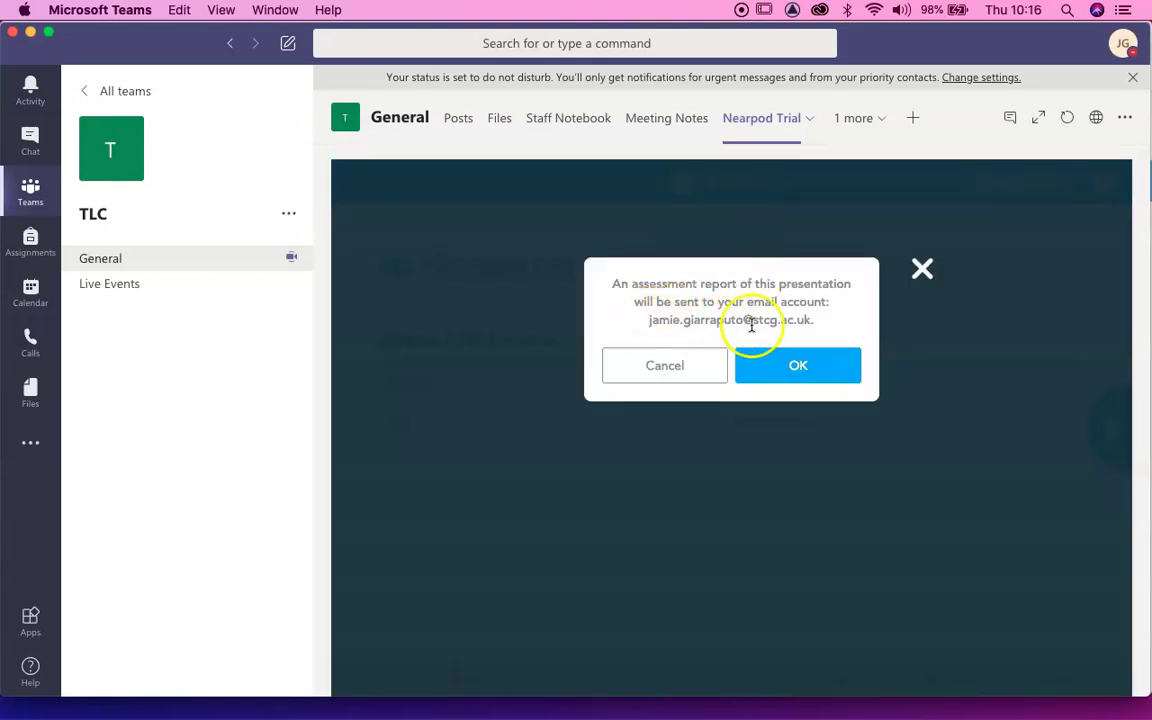
click(922, 271)
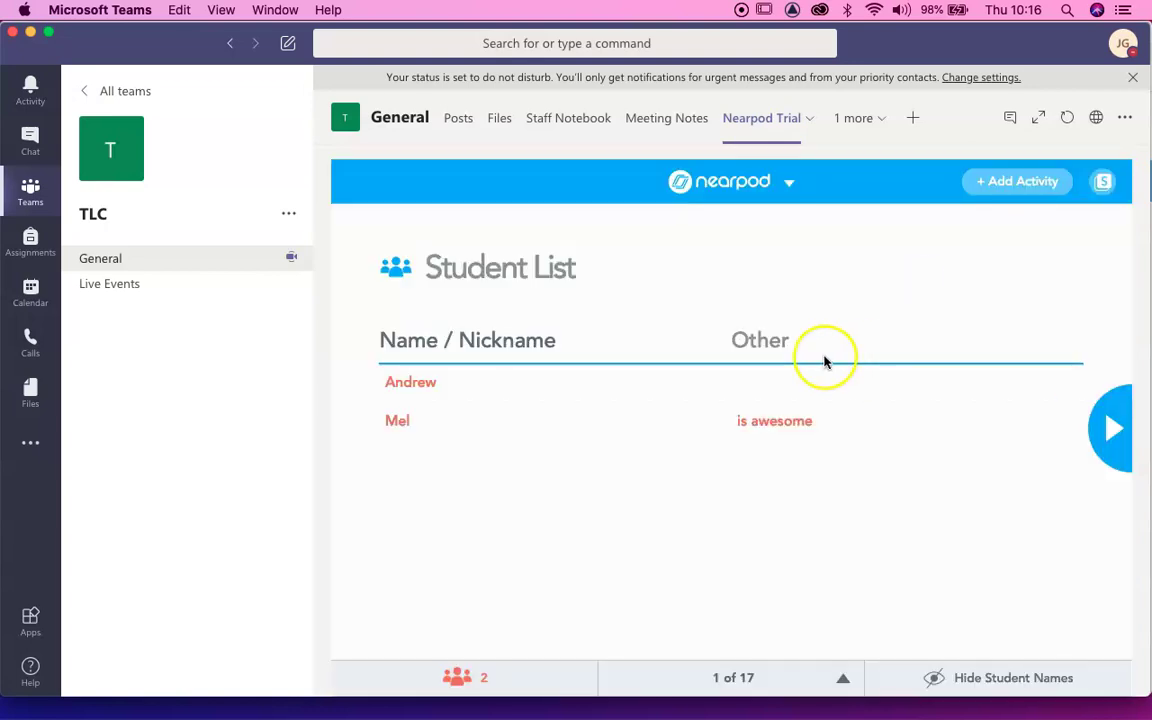